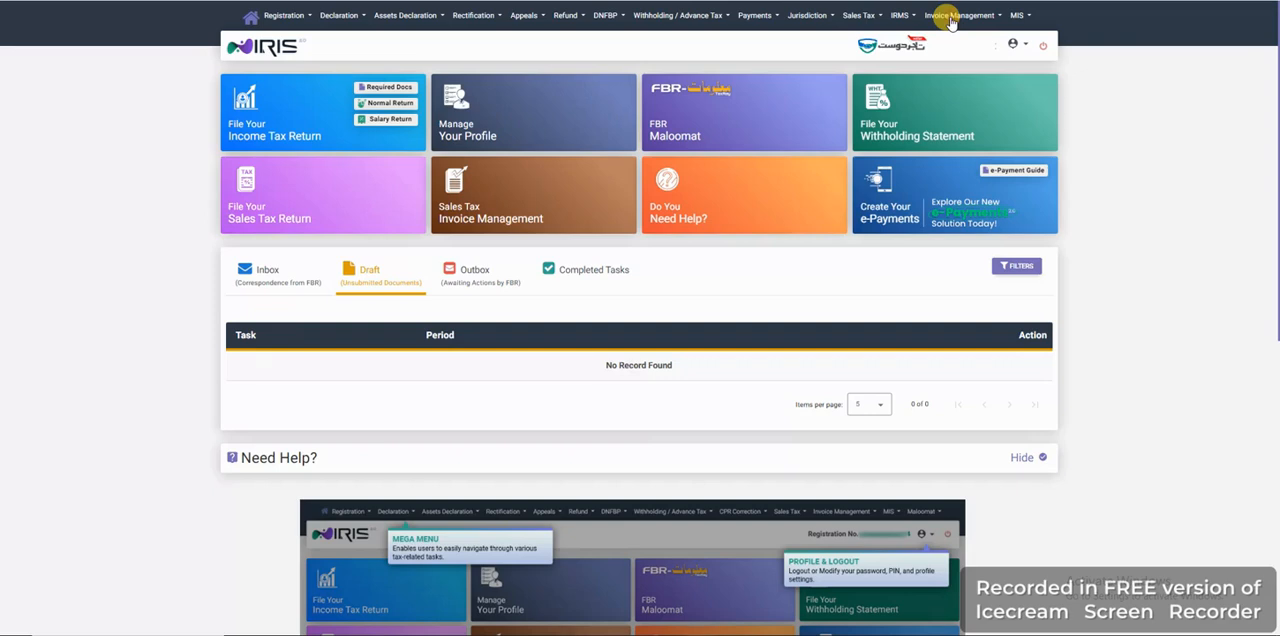
Open the Sales Ledger in Invoice Management and start a new invoice entry for FBR
left_click(950, 18)
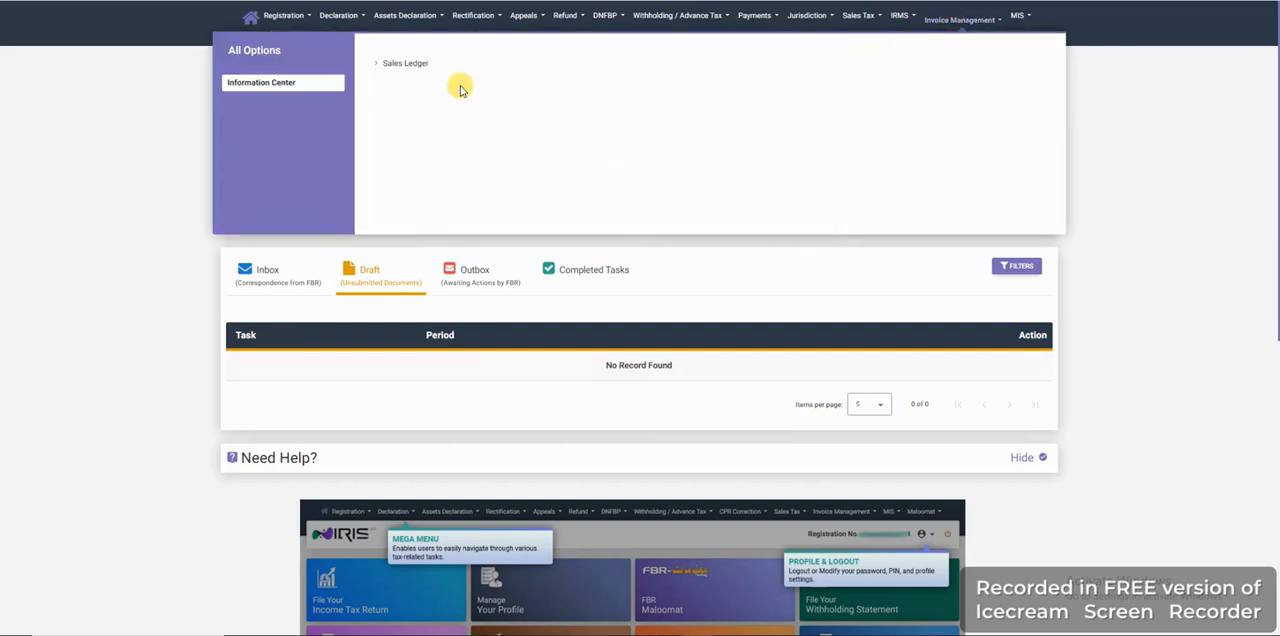
left_click(401, 66)
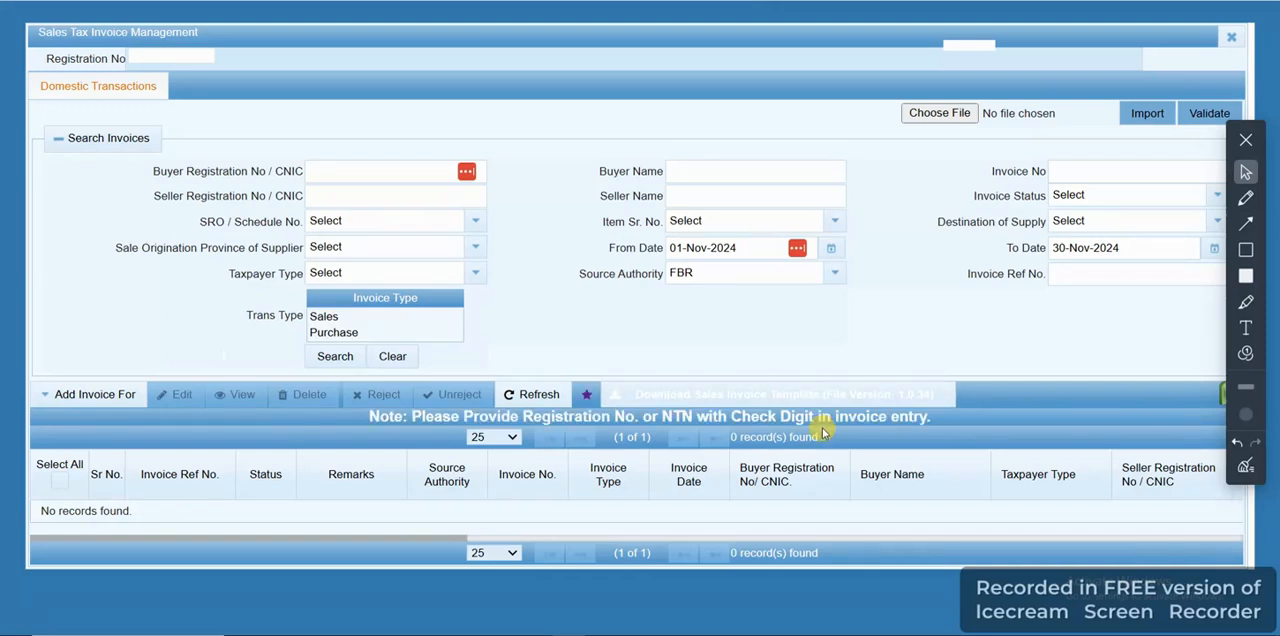
left_click(48, 394)
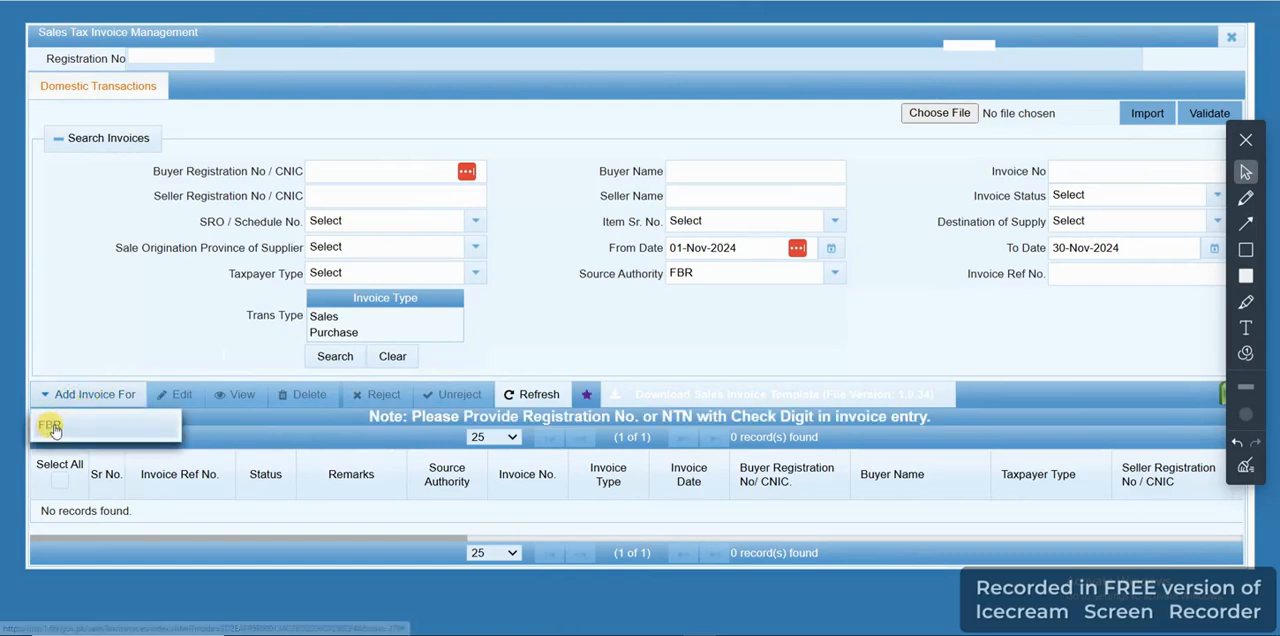
left_click(50, 427)
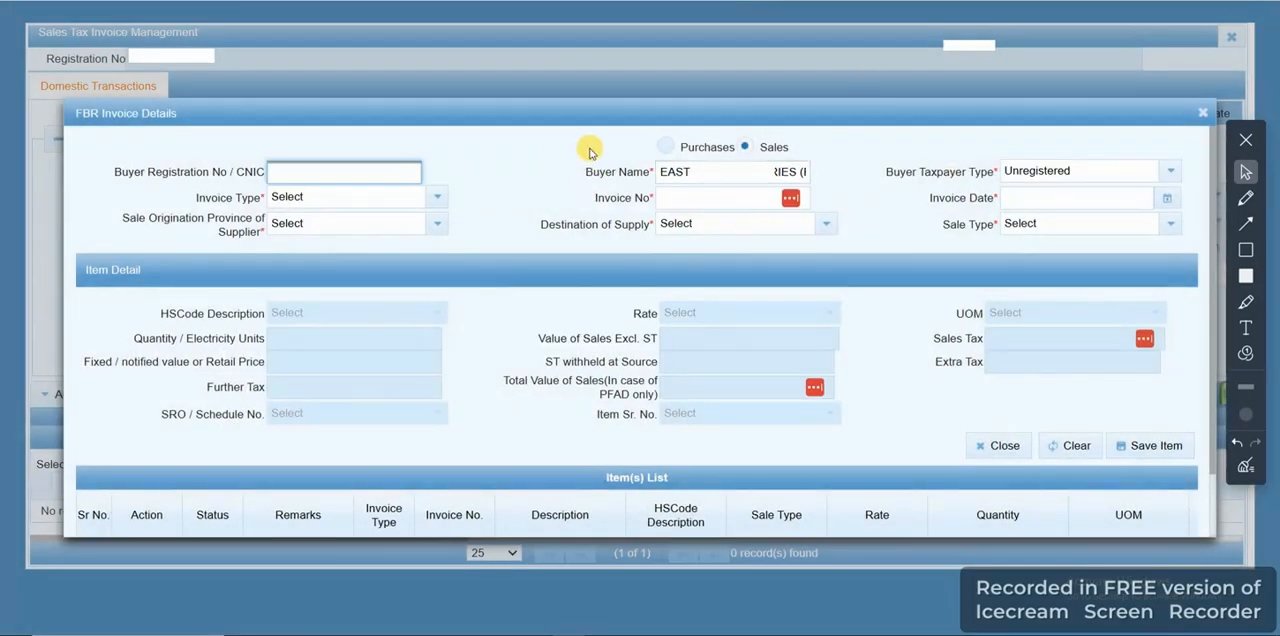
Enter the buyer's registration number and set the invoice type to Sale Invoice
left_click(272, 172)
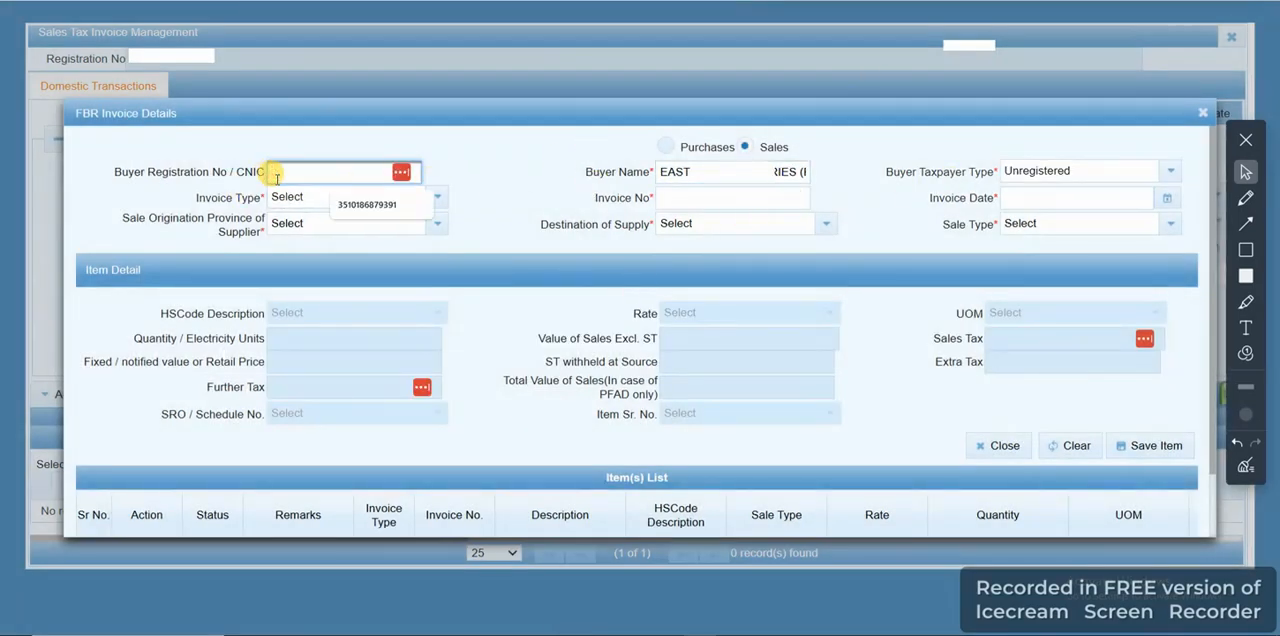
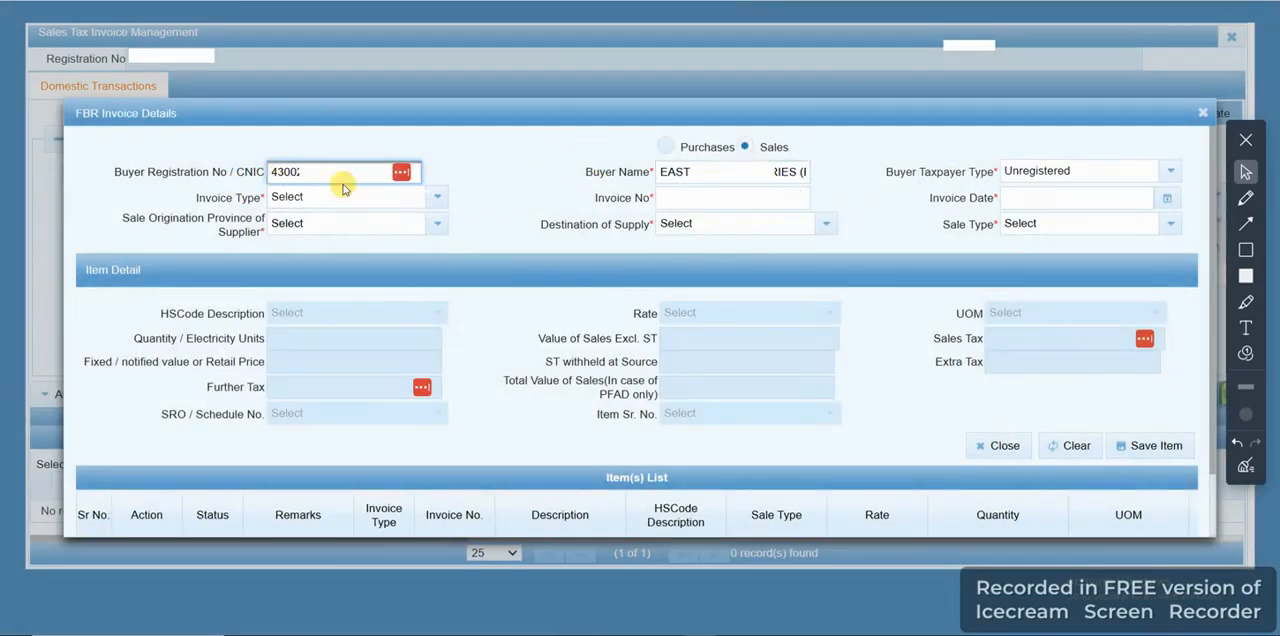
left_click(517, 162)
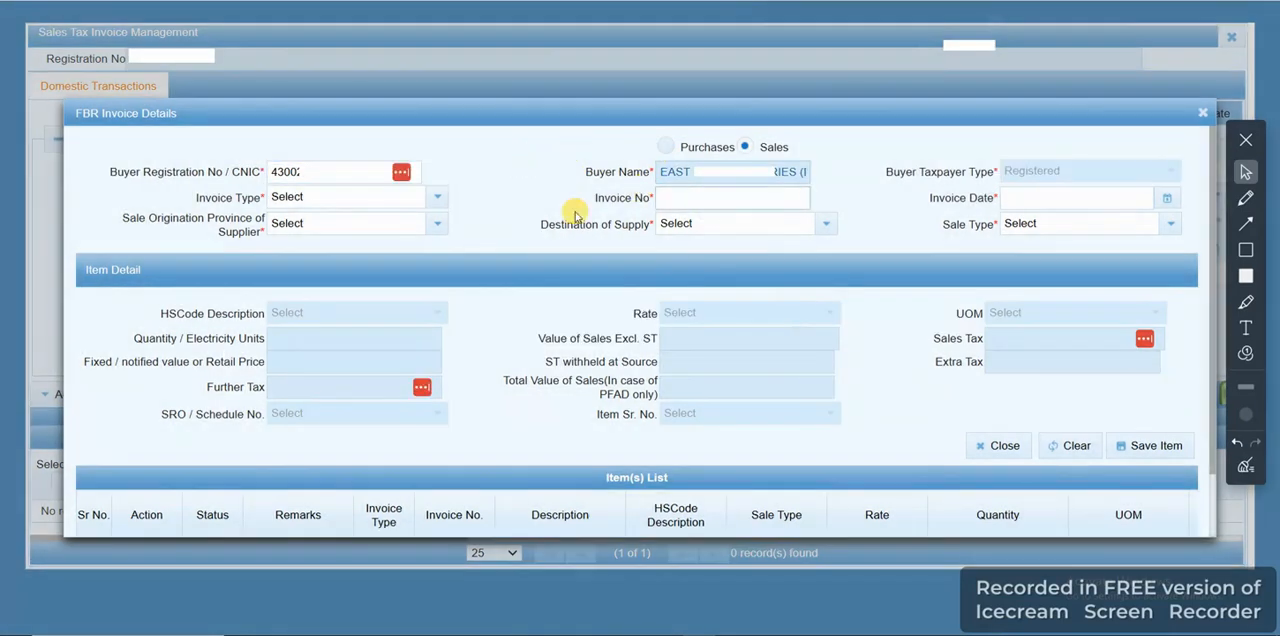
left_click(436, 198)
left_click(316, 280)
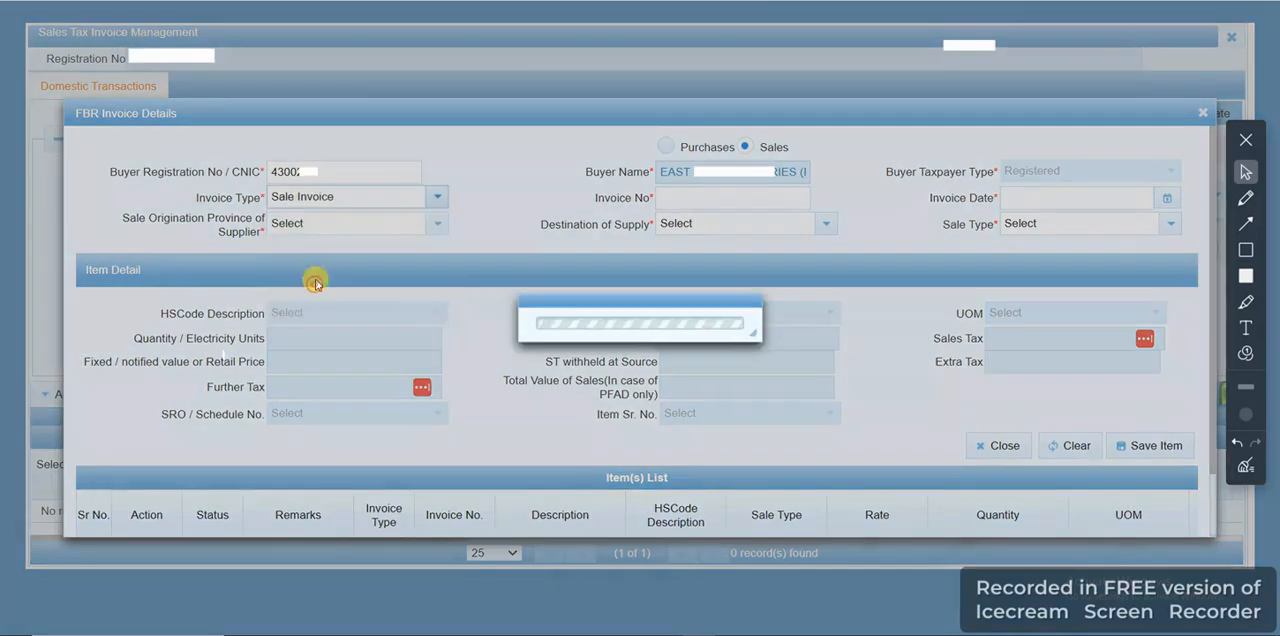
Set the invoice number to 497 and the invoice date to 06-11-2024
left_click(691, 200)
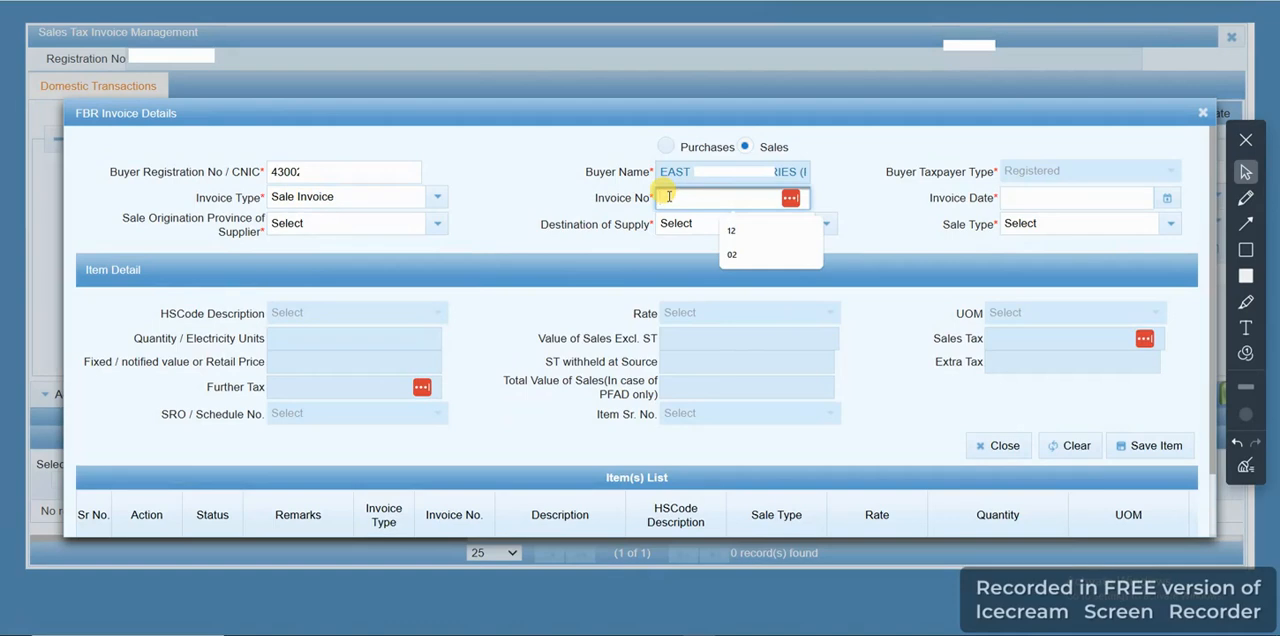
type("4")
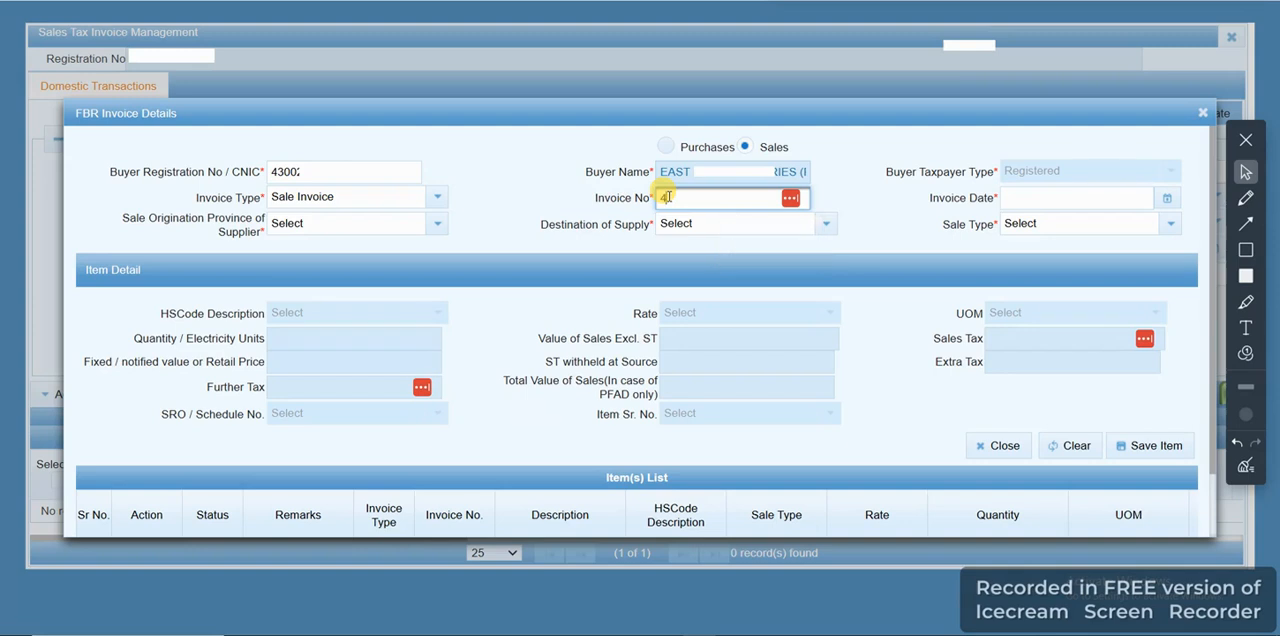
type("97")
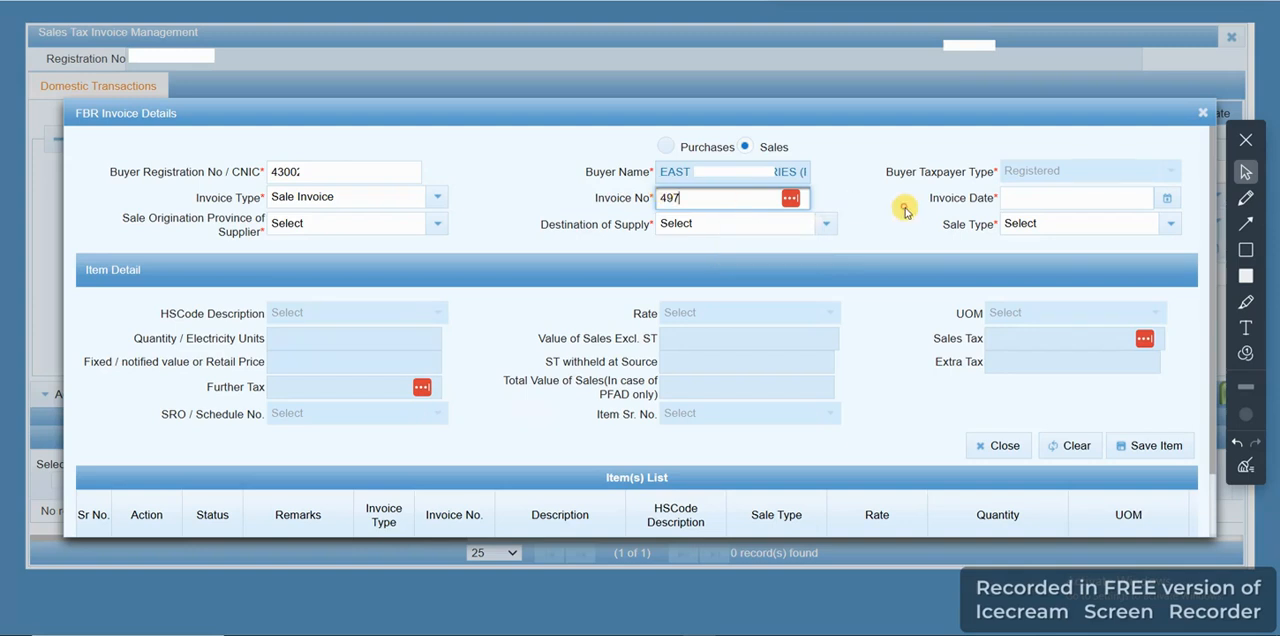
left_click(1165, 199)
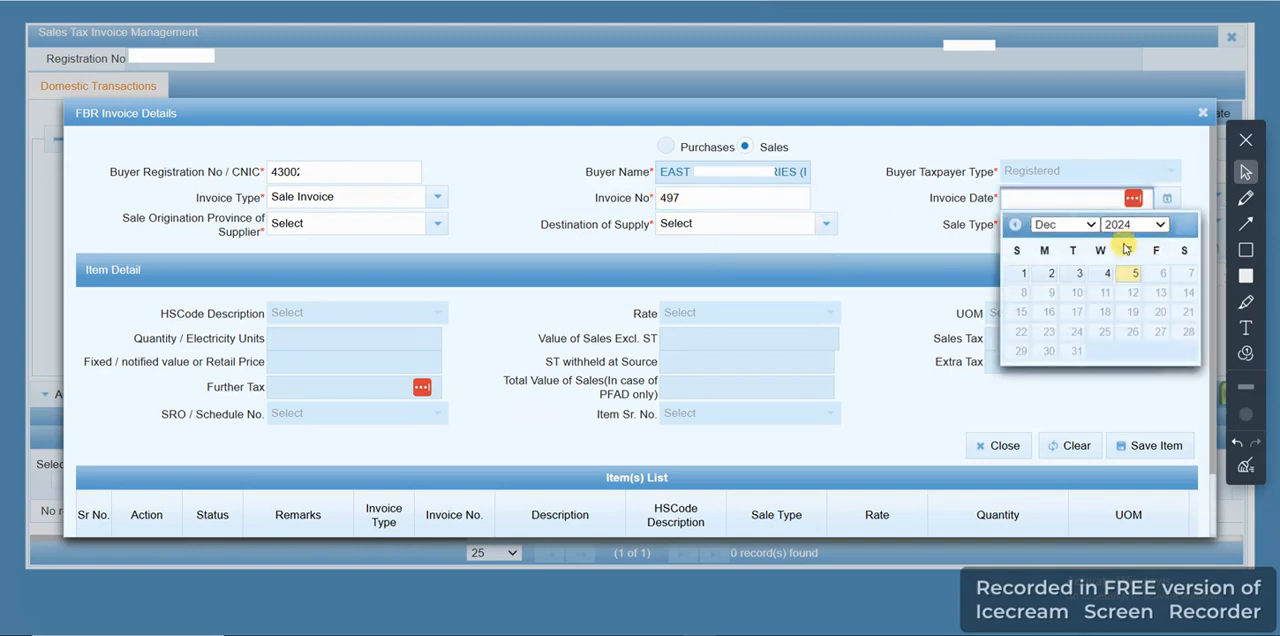
left_click(1093, 226)
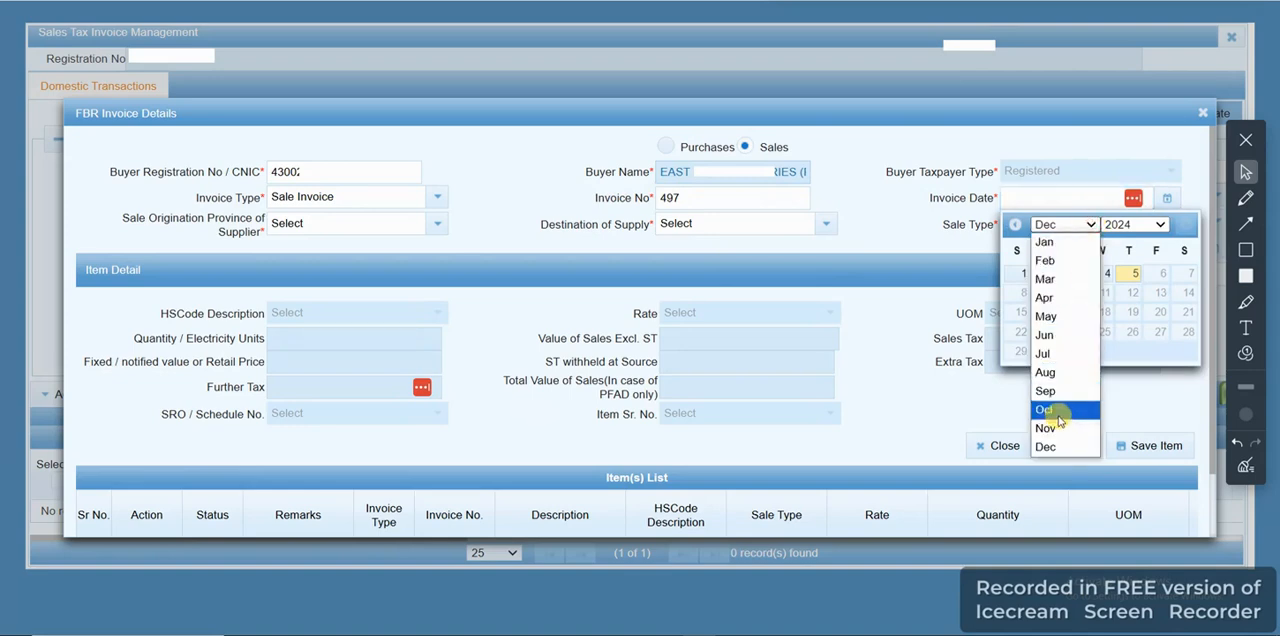
left_click(1047, 428)
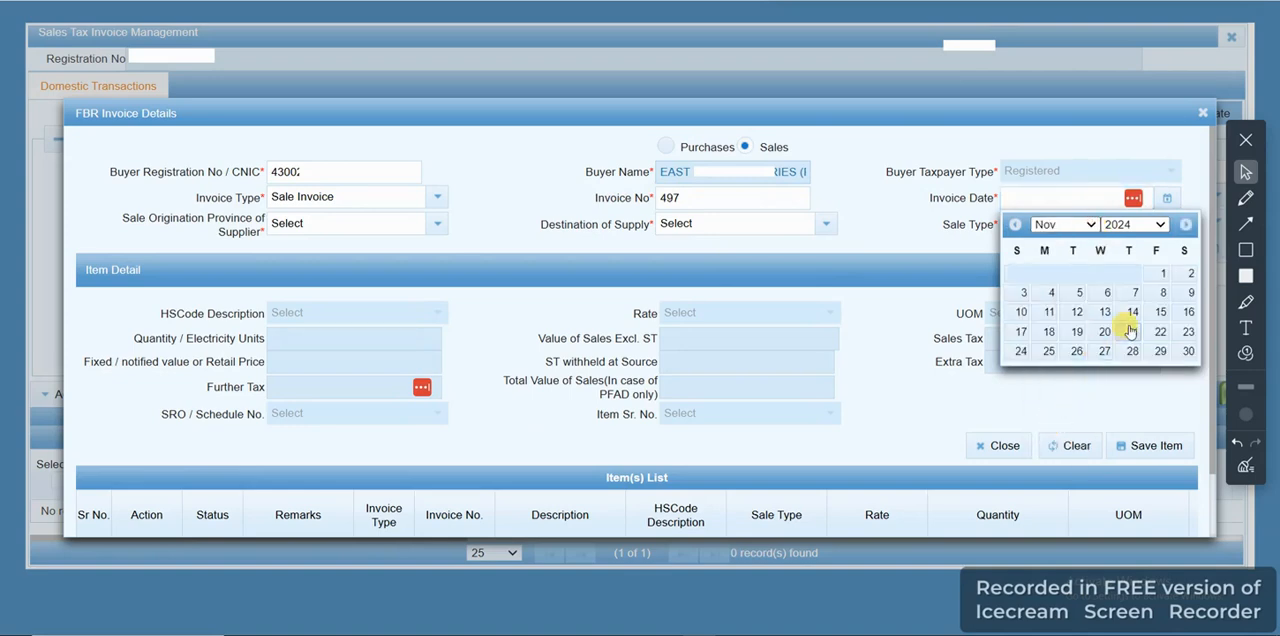
left_click(1105, 290)
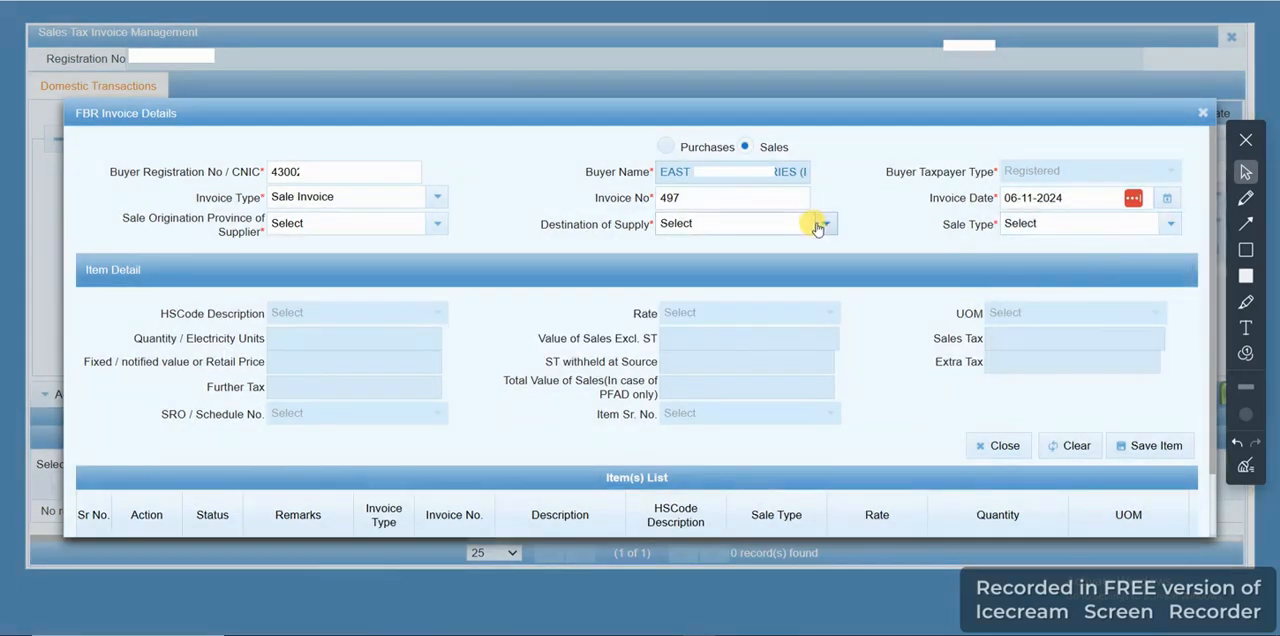
Set supplier province and destination of supply to PUNJAB, and the sale type to Goods at standard rate (default)
left_click(435, 226)
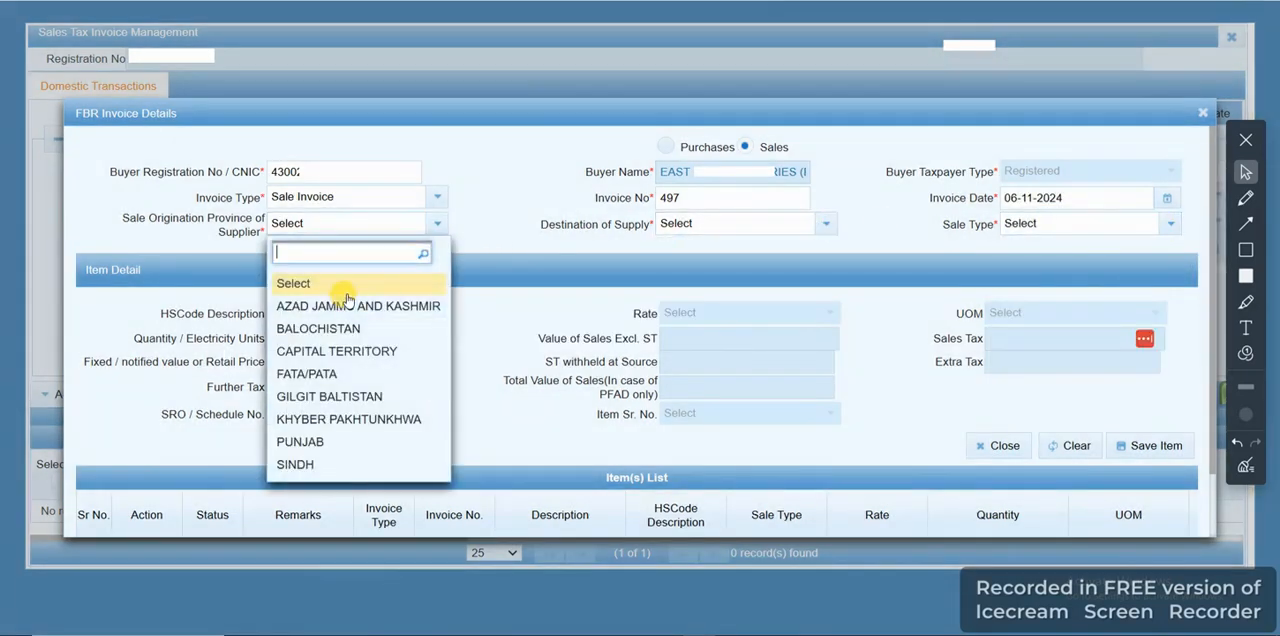
left_click(298, 441)
left_click(826, 224)
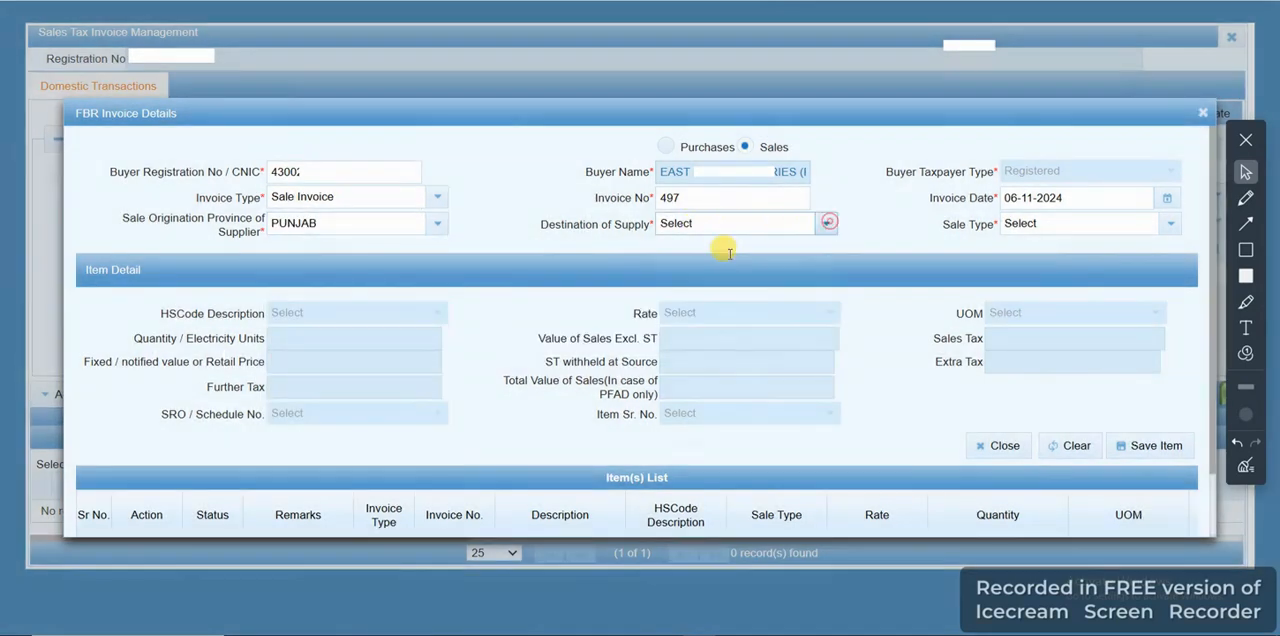
left_click(693, 443)
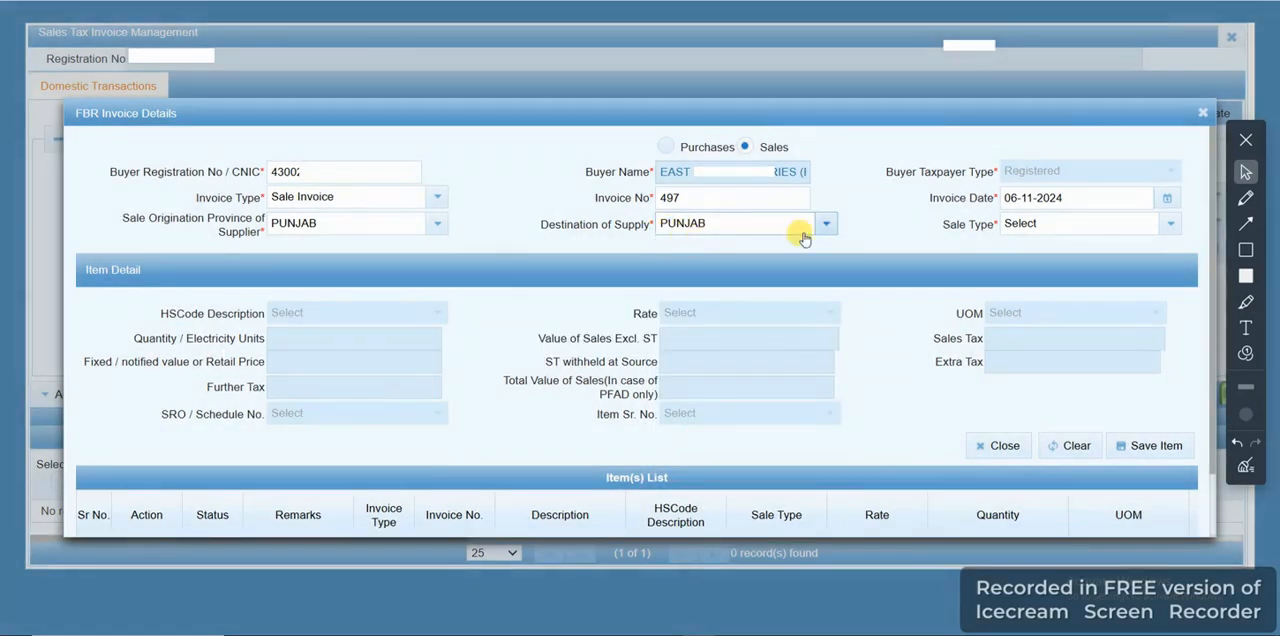
left_click(1172, 227)
left_click(1064, 310)
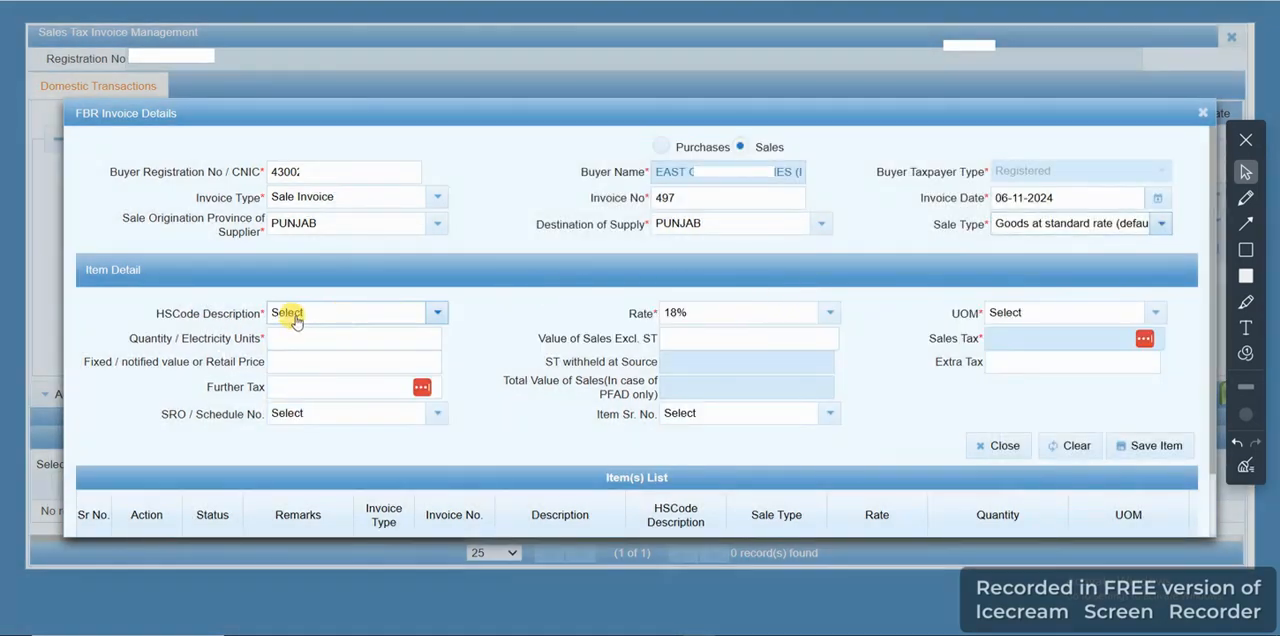
Set the item's HS code to 3919 (self-adhesive plates, sheets, film) and its UOM to Numbers, pieces, units
left_click(437, 314)
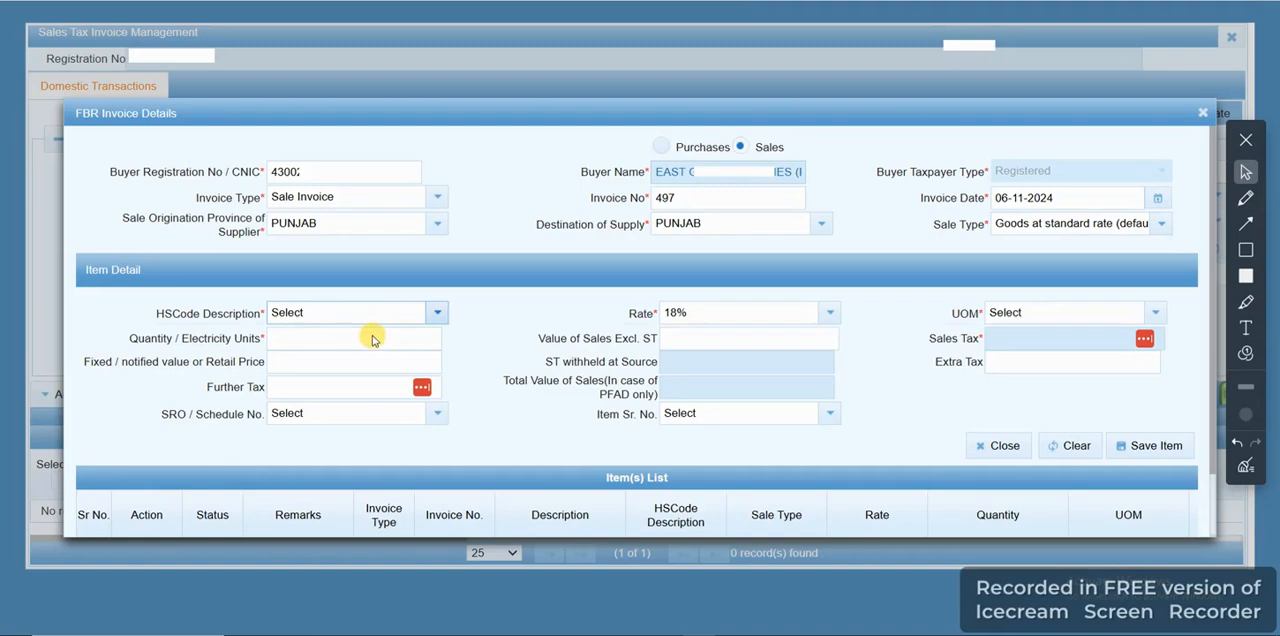
type("3")
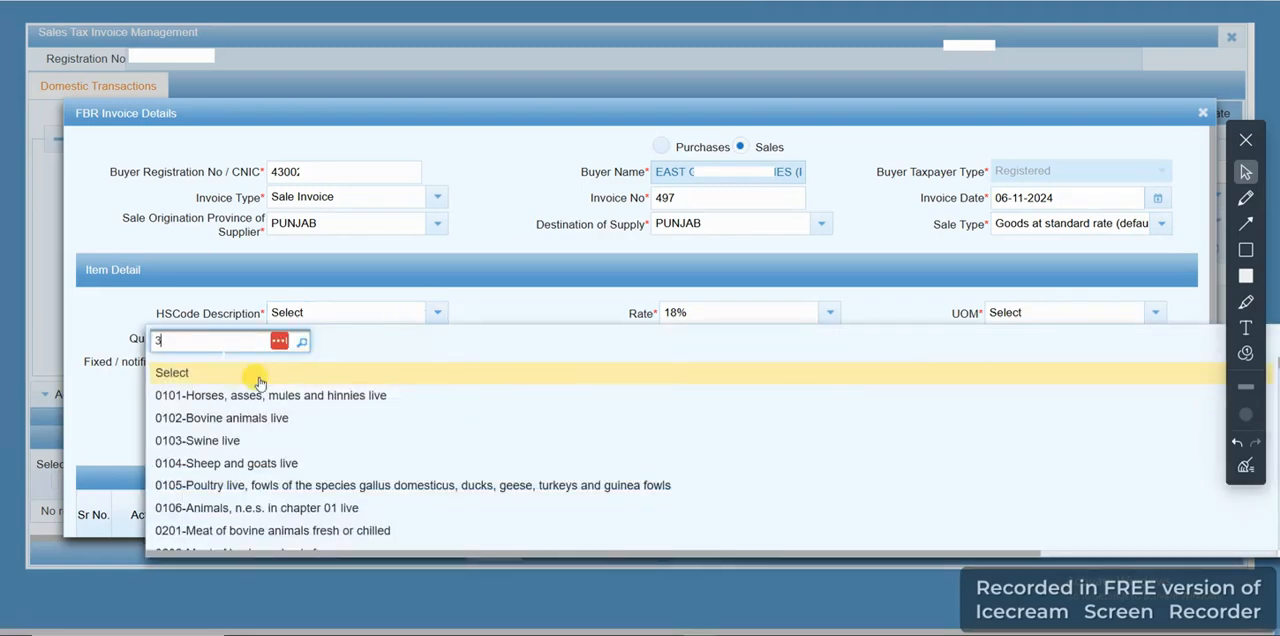
type("919")
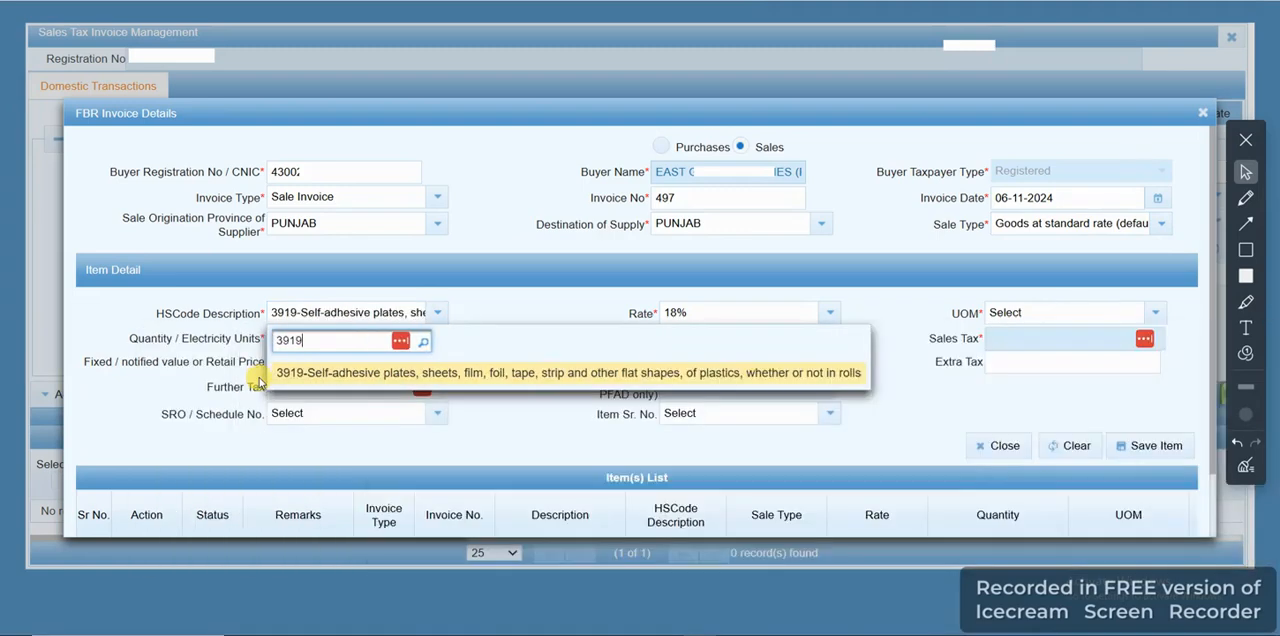
left_click(349, 377)
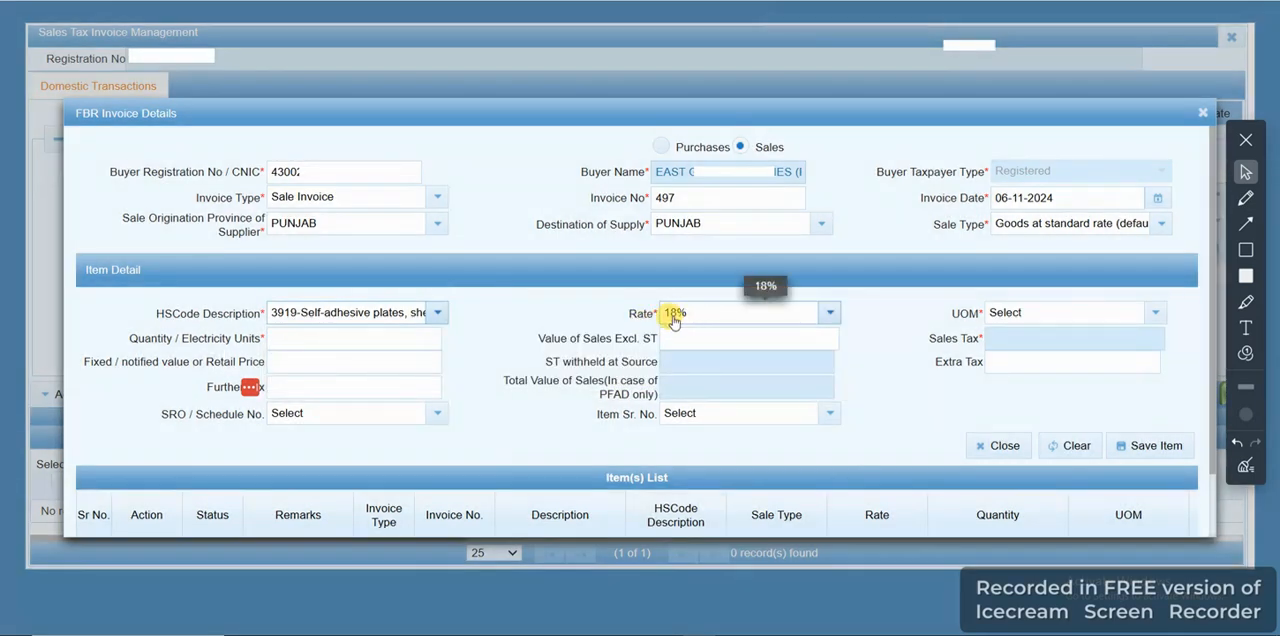
left_click(1035, 316)
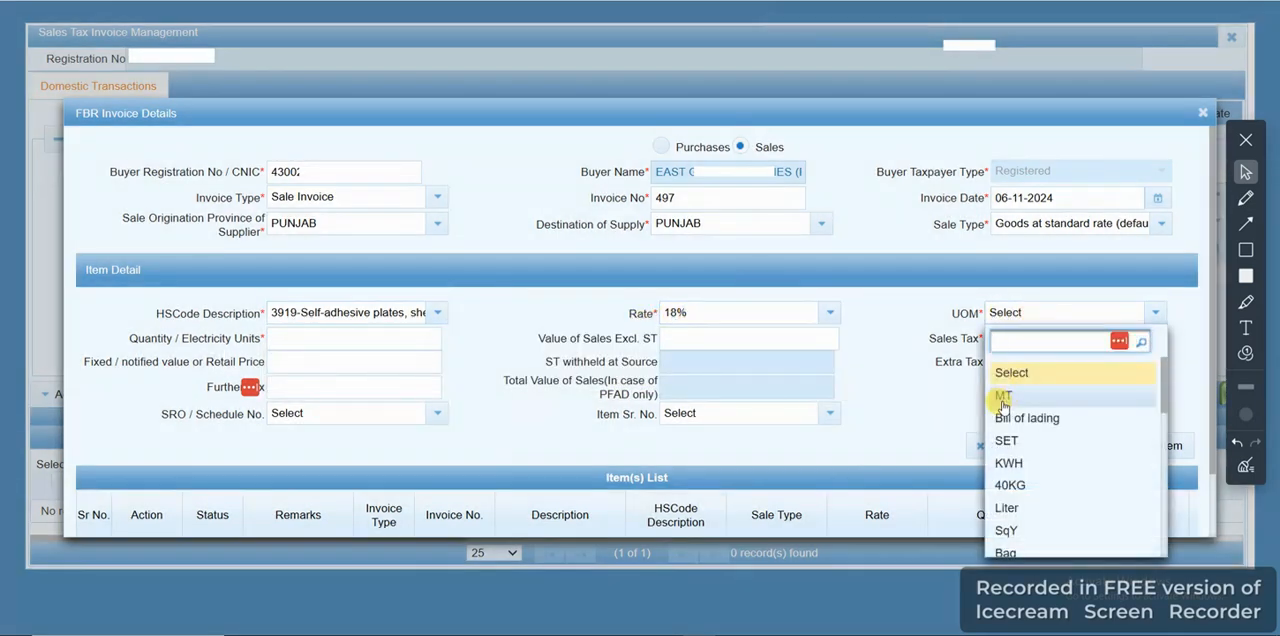
type("pi")
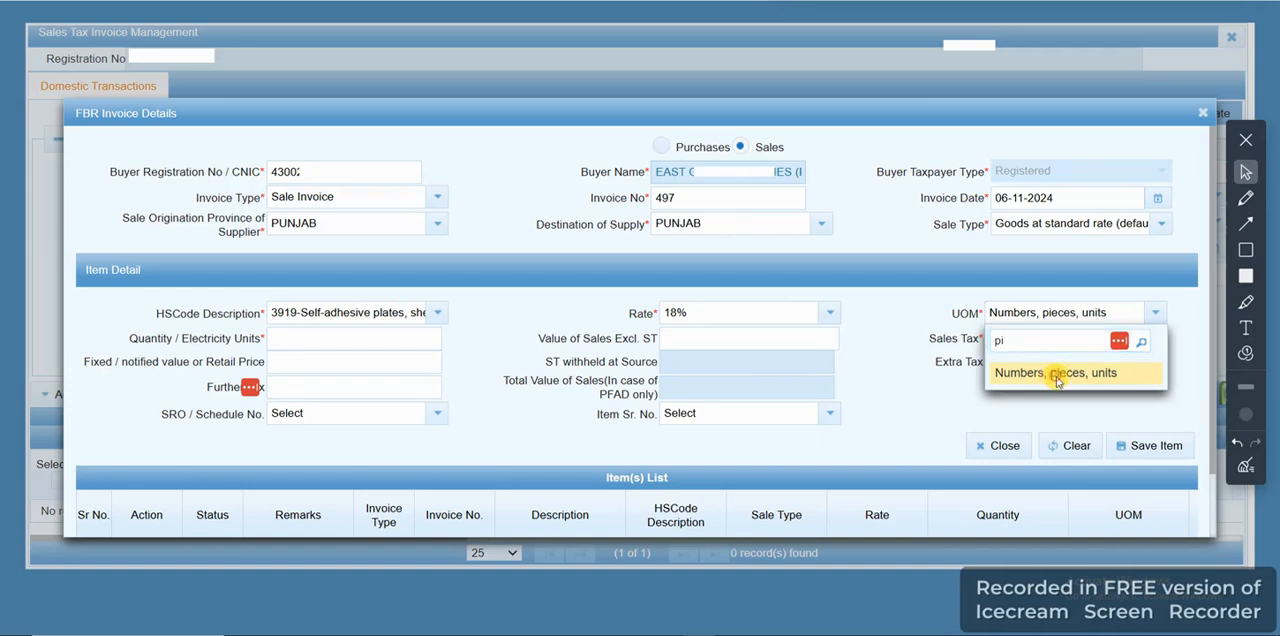
left_click(1057, 378)
Enter a quantity of 2,500 and a sales value excluding ST of 288,000, and save the item to the list
left_click(304, 344)
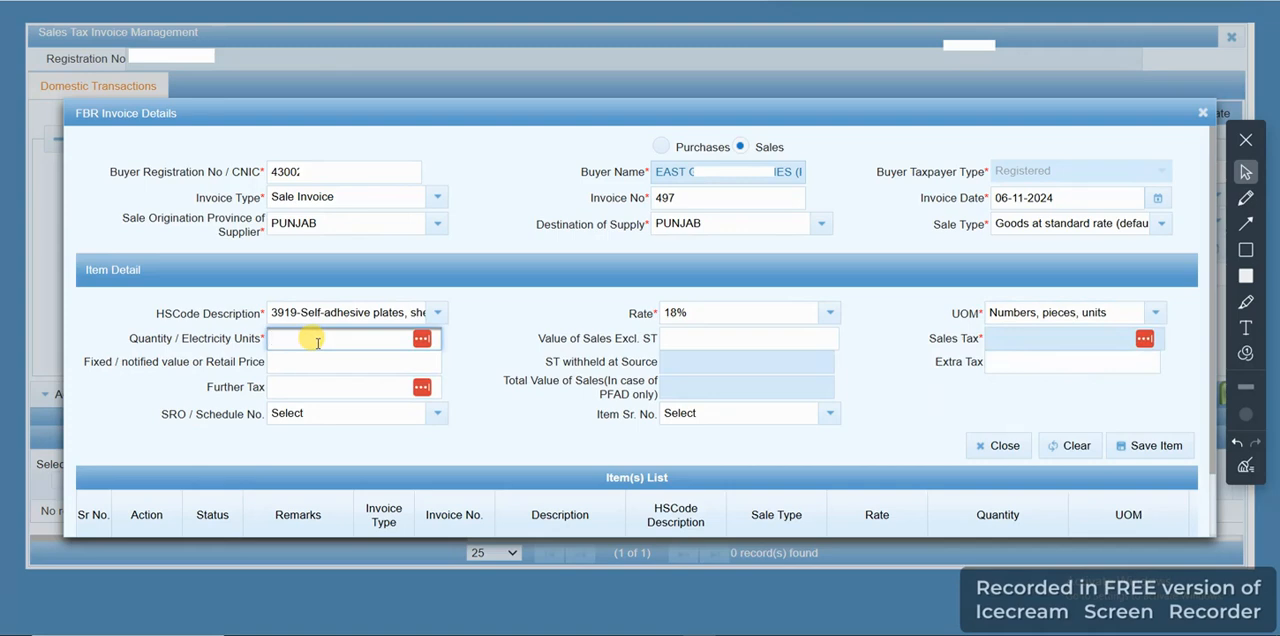
type("2500")
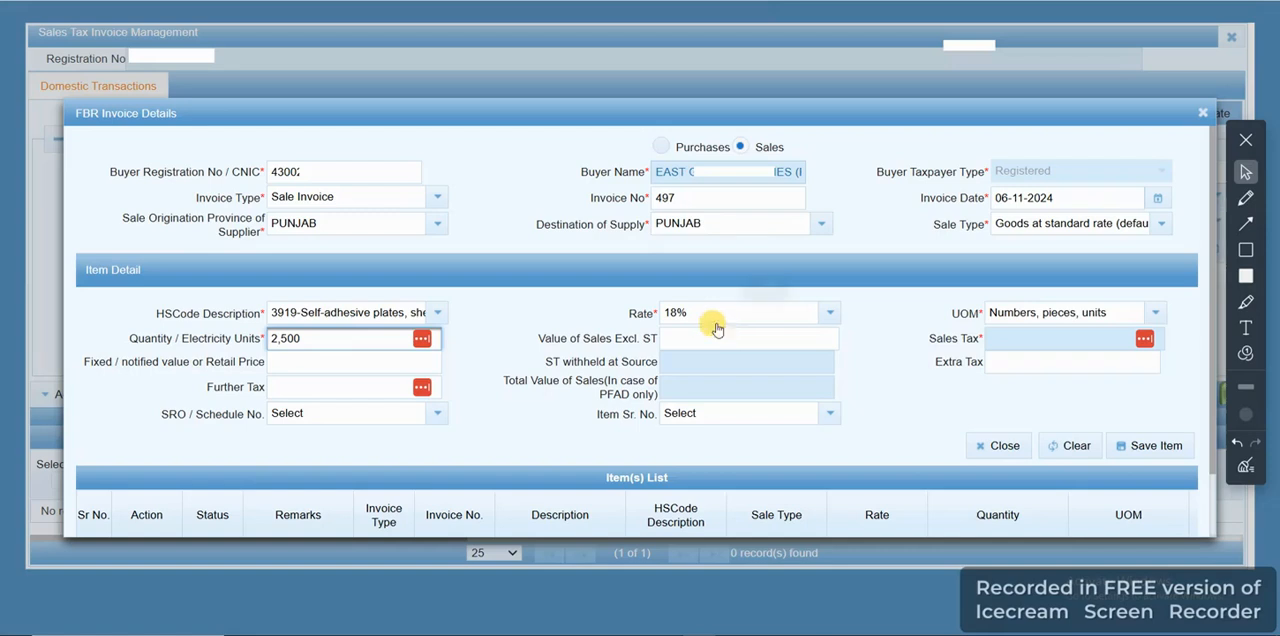
left_click(705, 330)
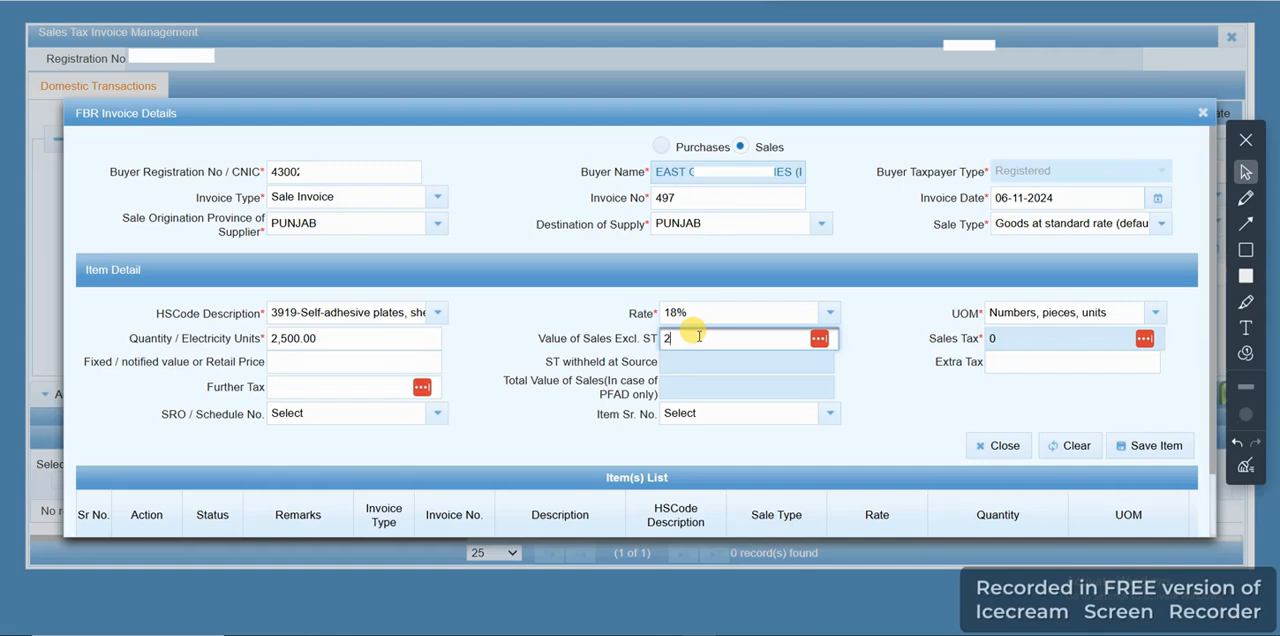
type("000")
left_click(862, 365)
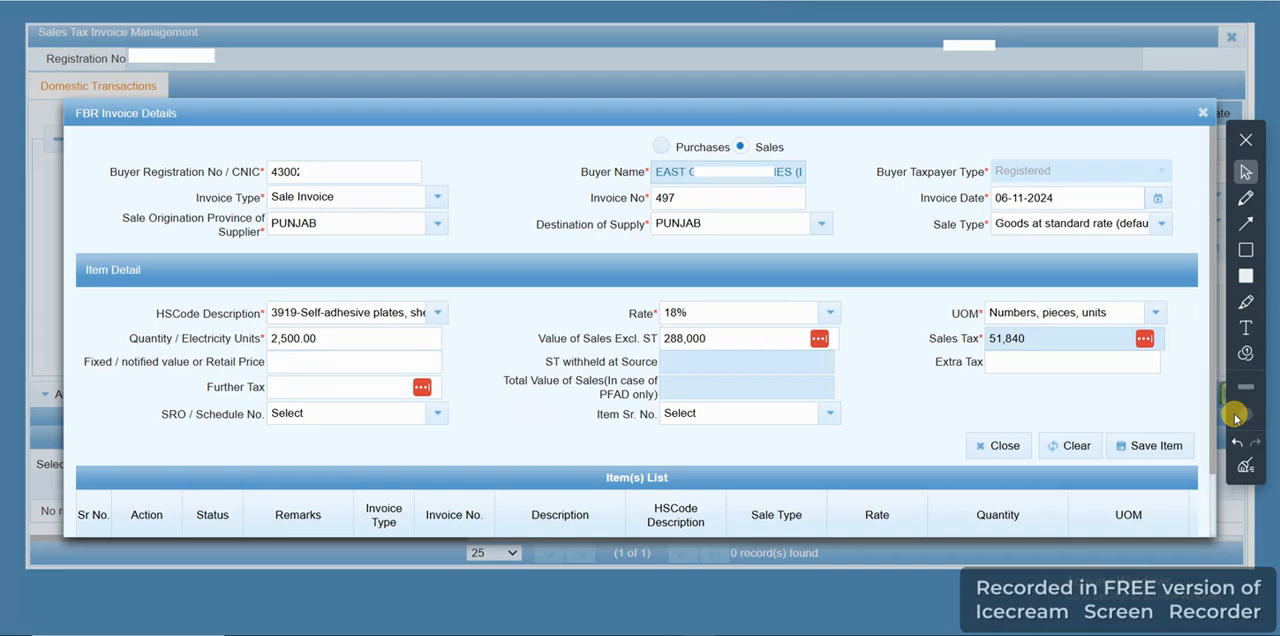
left_click(1137, 447)
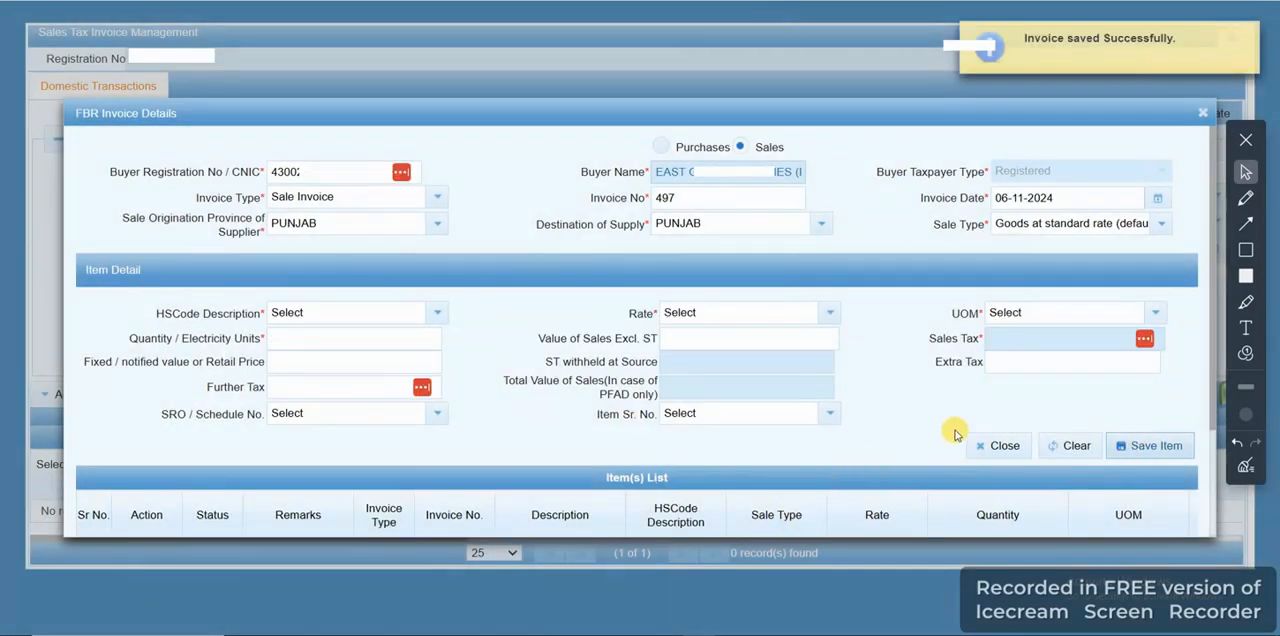
scroll(962, 423, "down", 2)
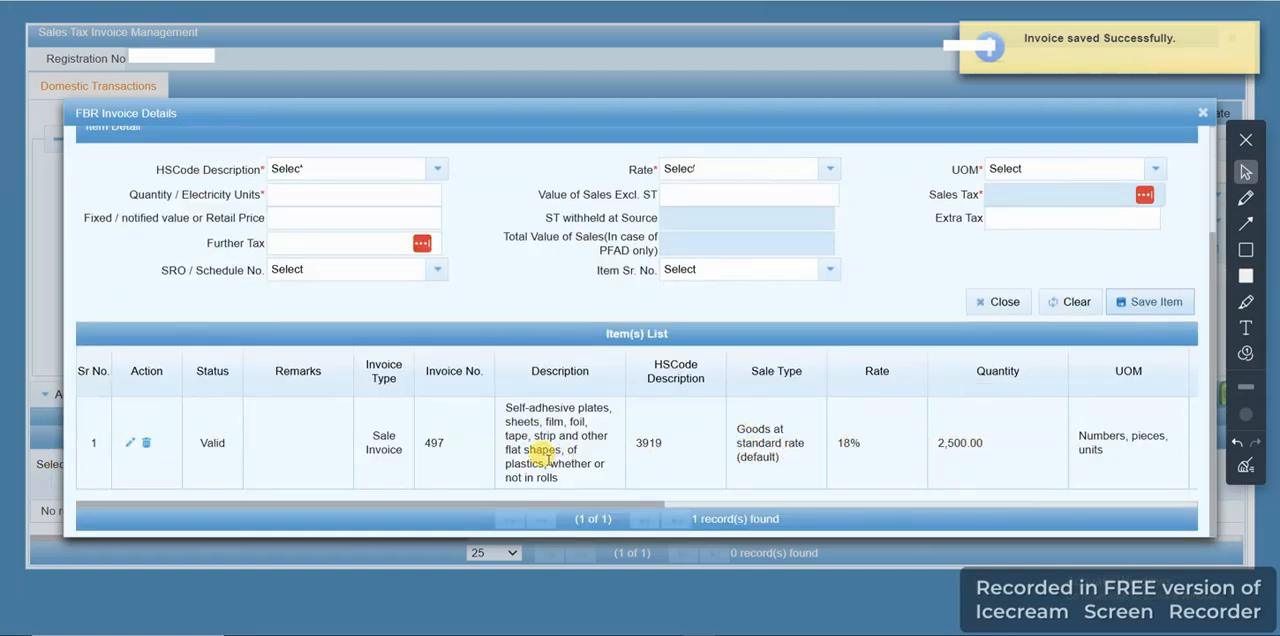
Re-enter the buyer's registration number for the next sales invoice
scroll(432, 285, "up", 2)
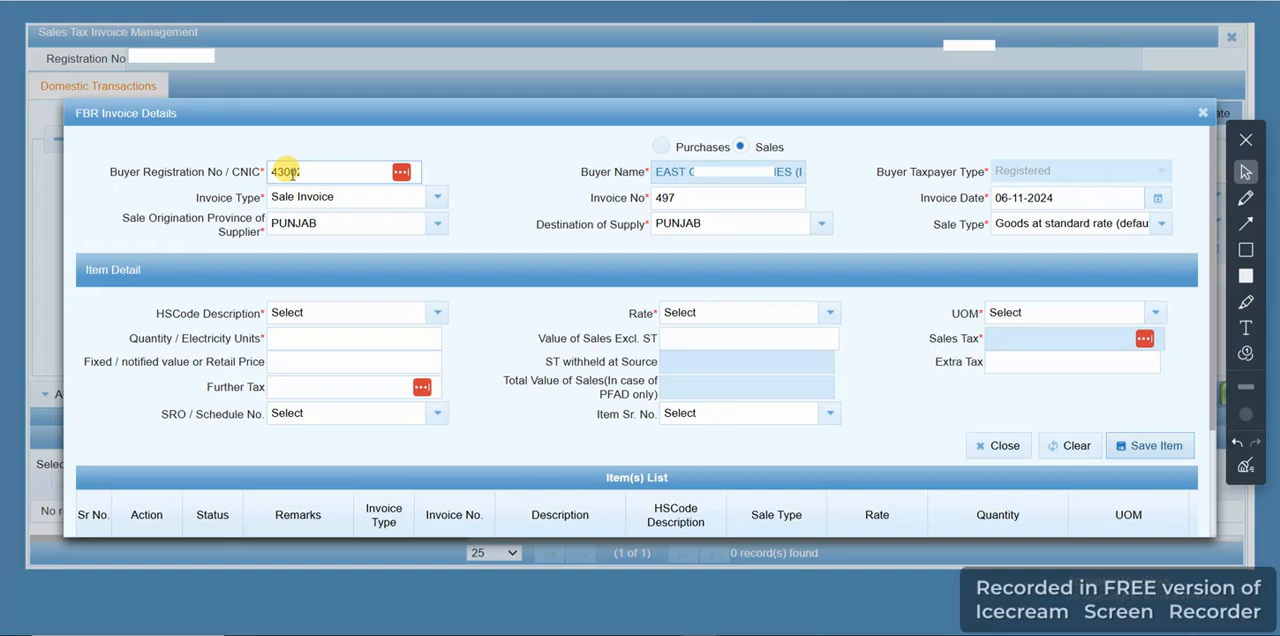
double_click(288, 172)
type("430")
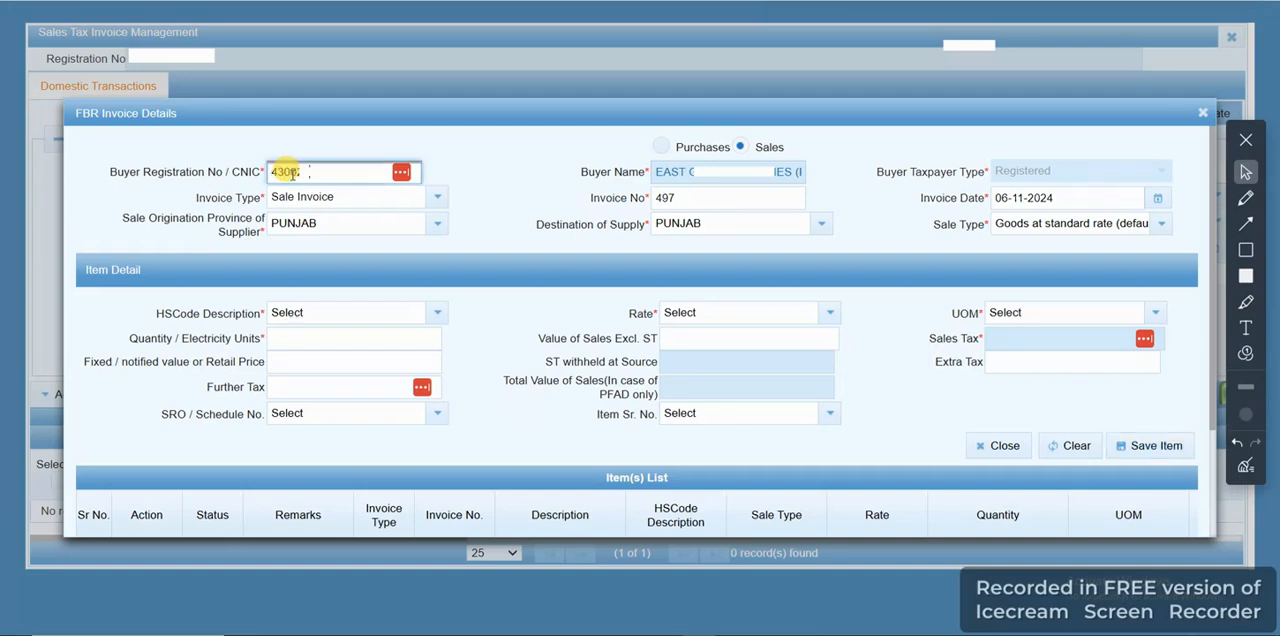
left_click(523, 172)
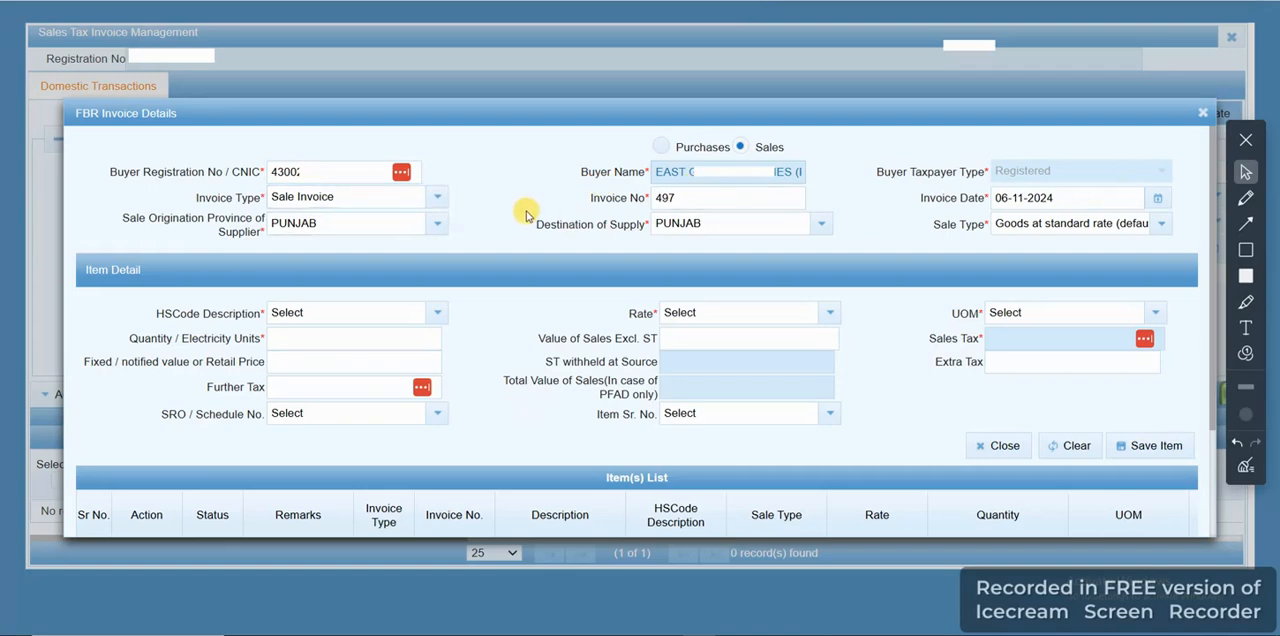
Set the invoice number to 501 and the invoice date to 28-11-2024
double_click(666, 198)
type("501")
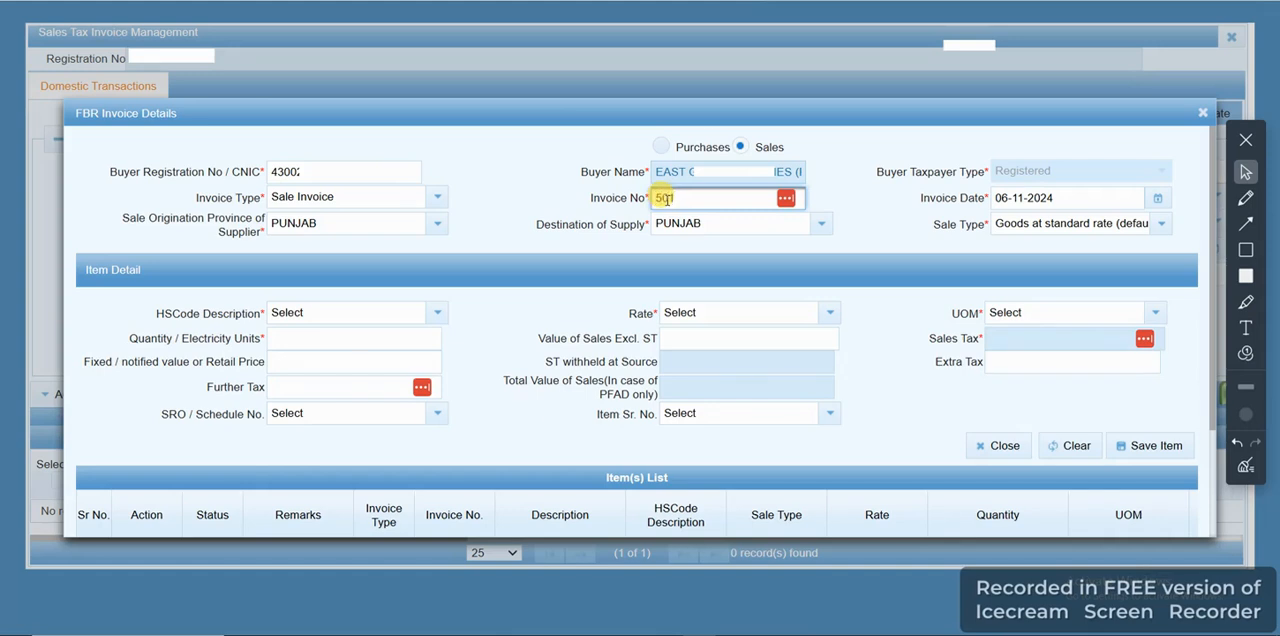
left_click(904, 198)
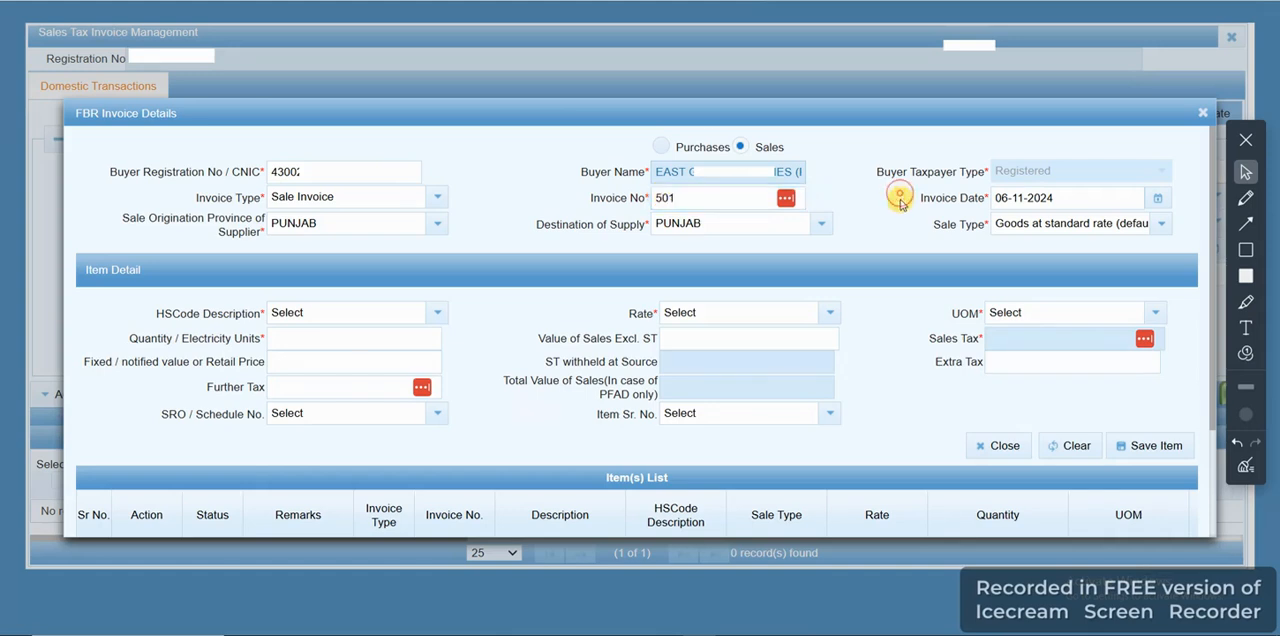
left_click(1158, 198)
left_click(1128, 352)
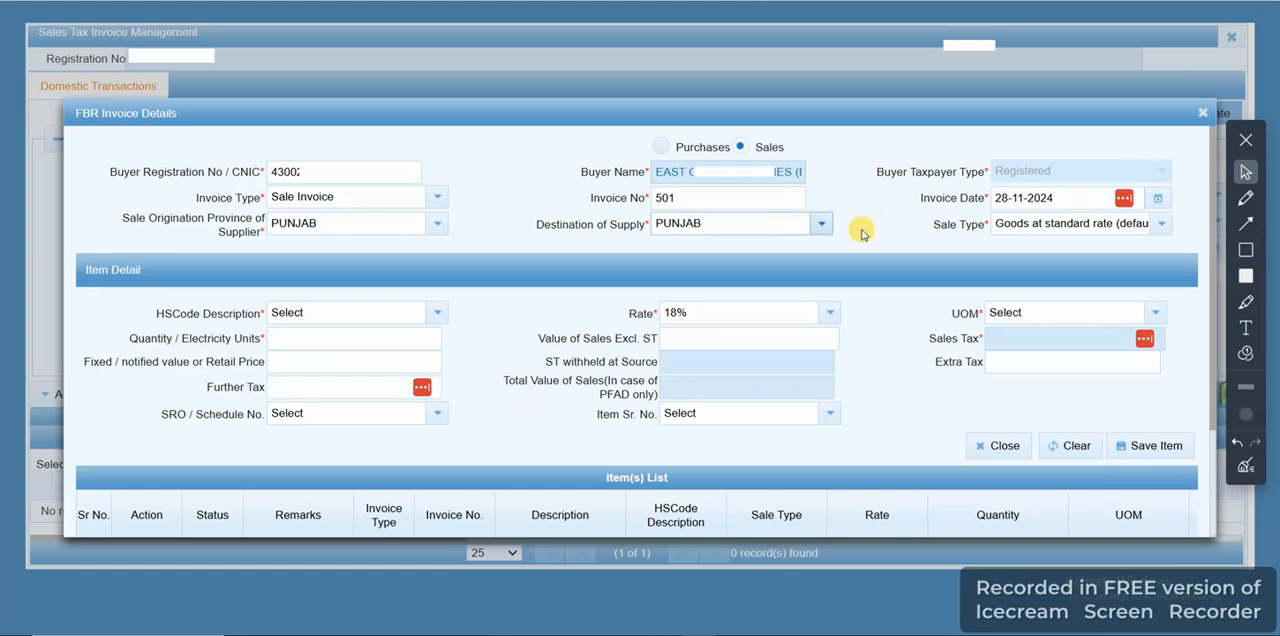
Set the item's HS code to 3919 (self-adhesive plates, sheets, film) and its UOM to Numbers, pieces, units
left_click(388, 318)
type("3919")
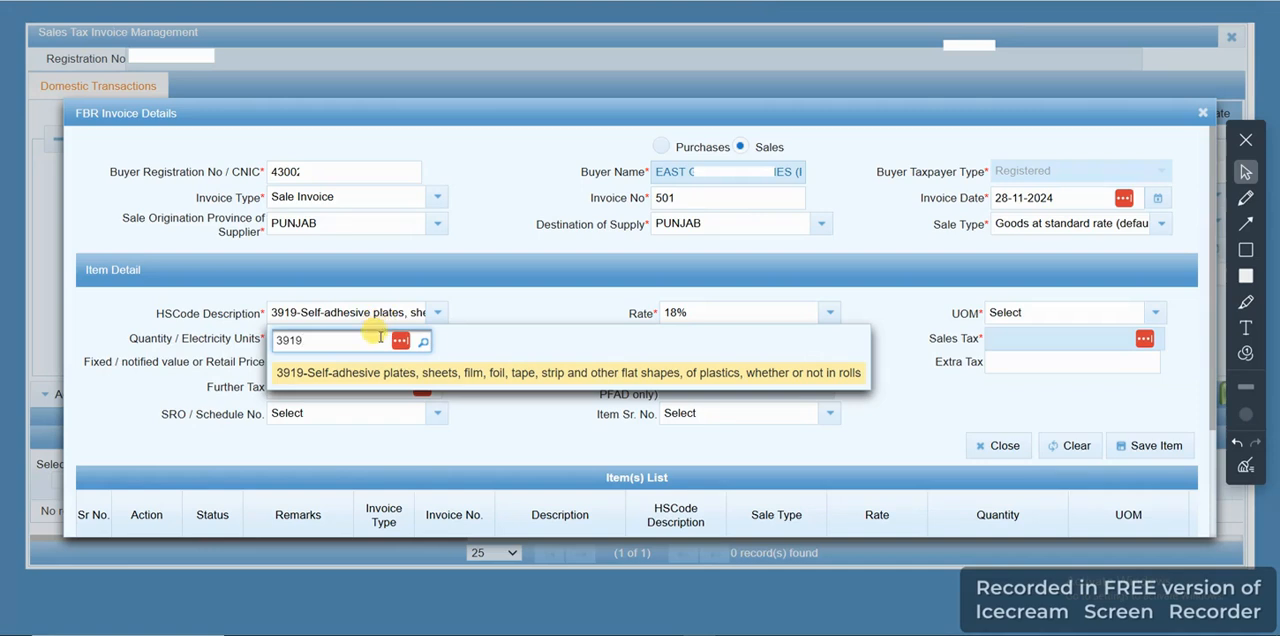
left_click(414, 374)
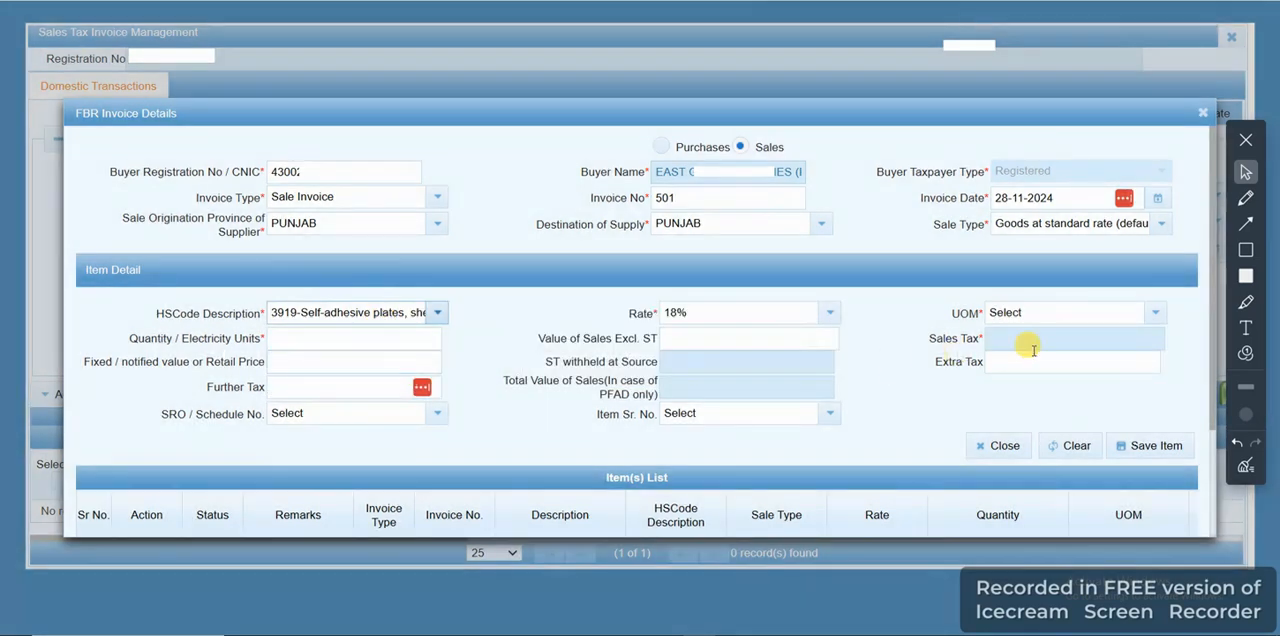
left_click(1060, 312)
type("p")
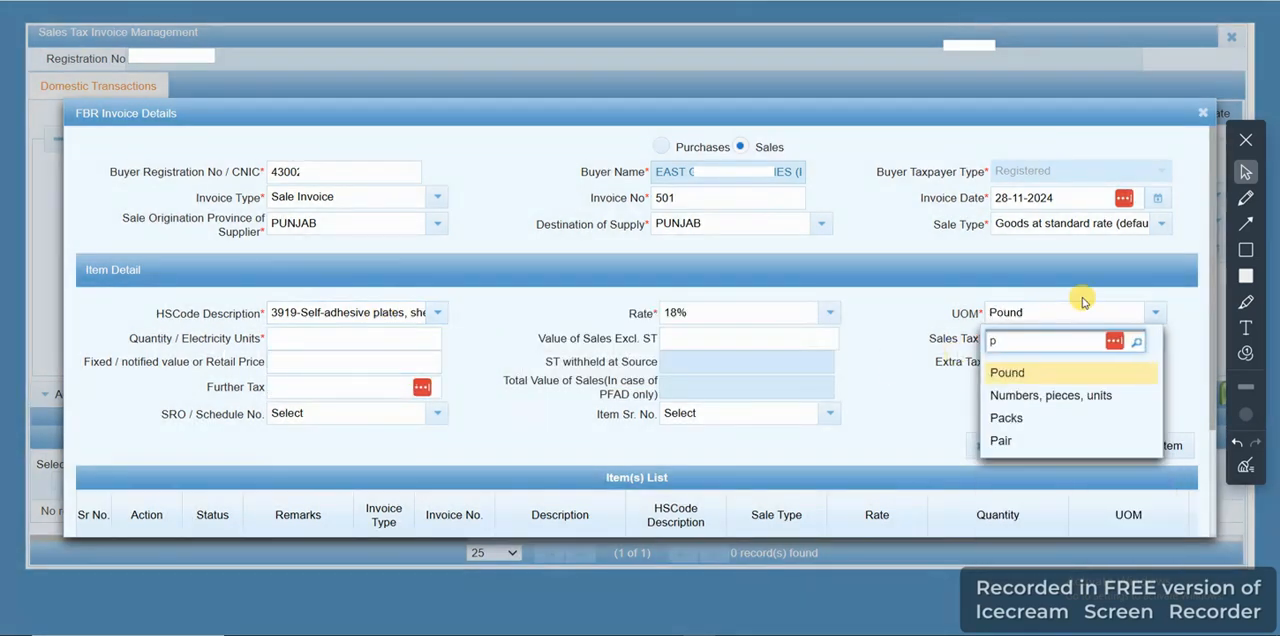
left_click(1049, 396)
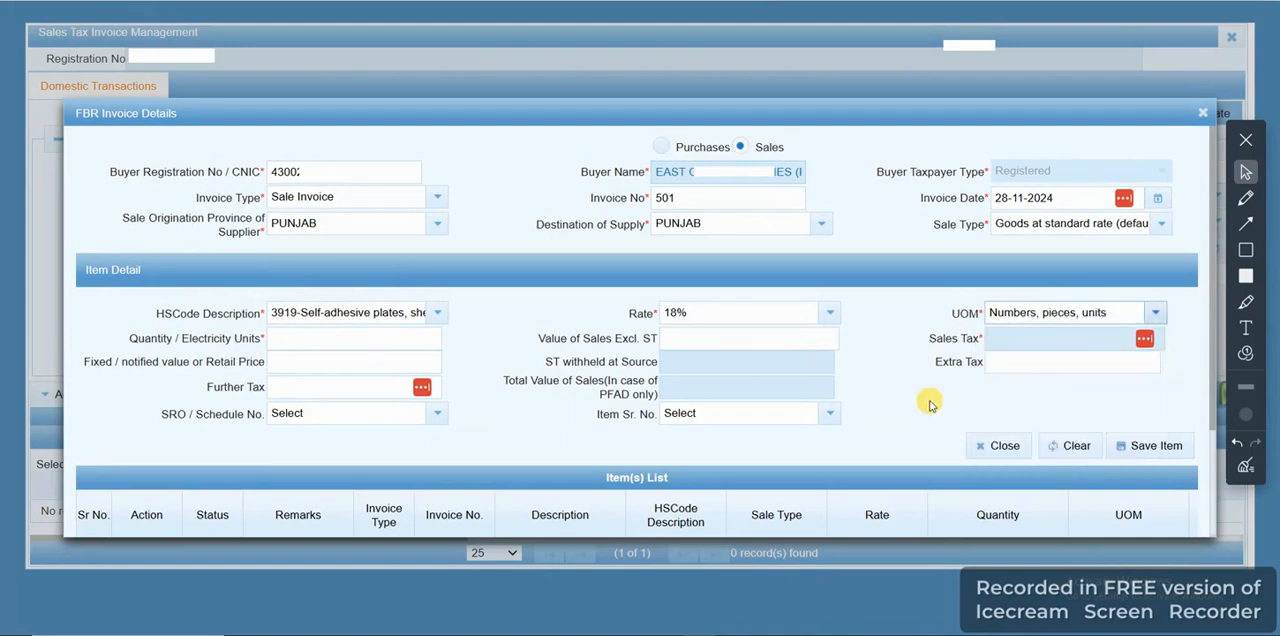
Enter a quantity of 720 and a sales value excluding ST of 64,800, and save the item
left_click(395, 337)
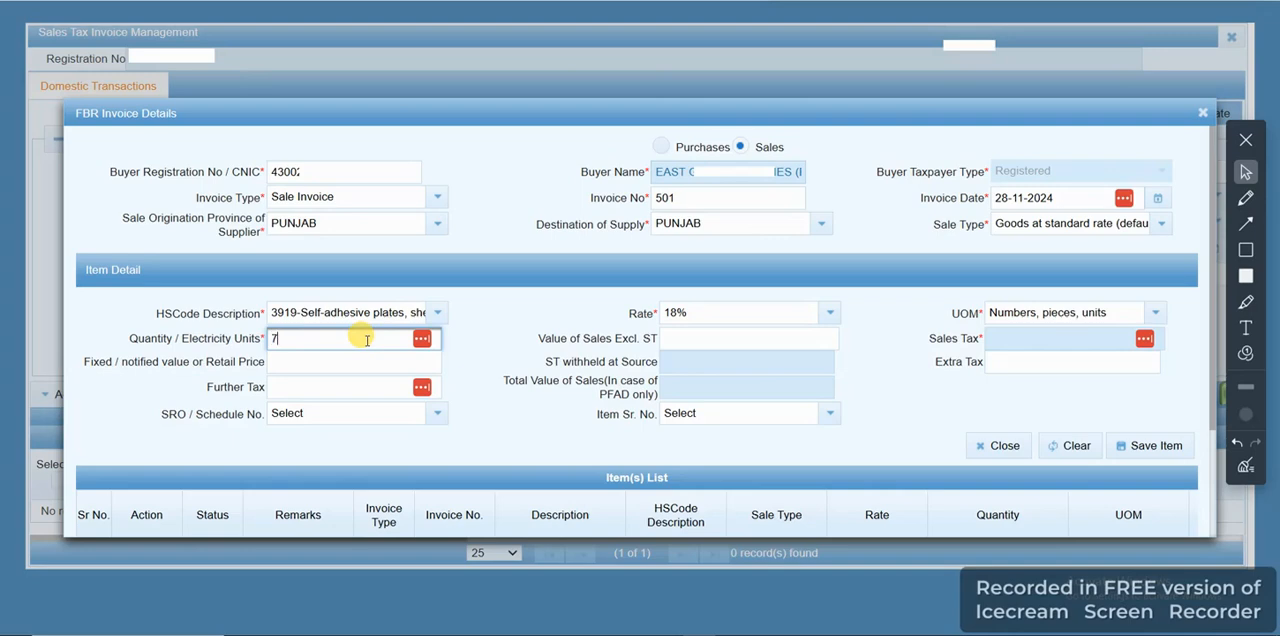
left_click(499, 341)
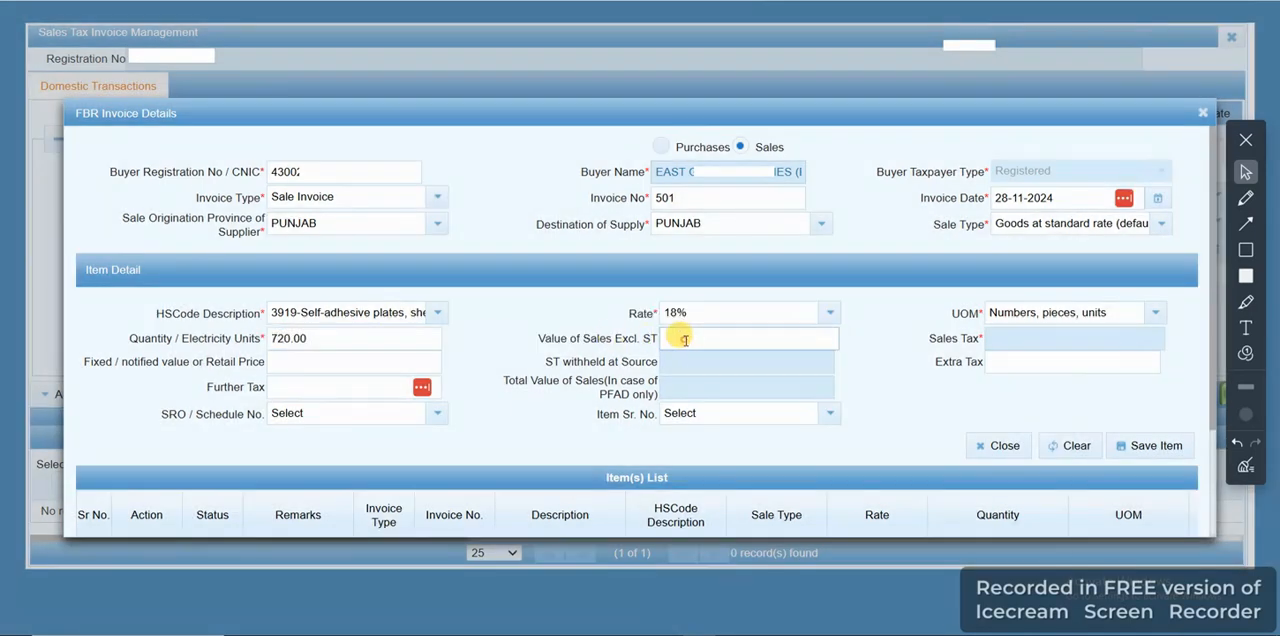
left_click(686, 340)
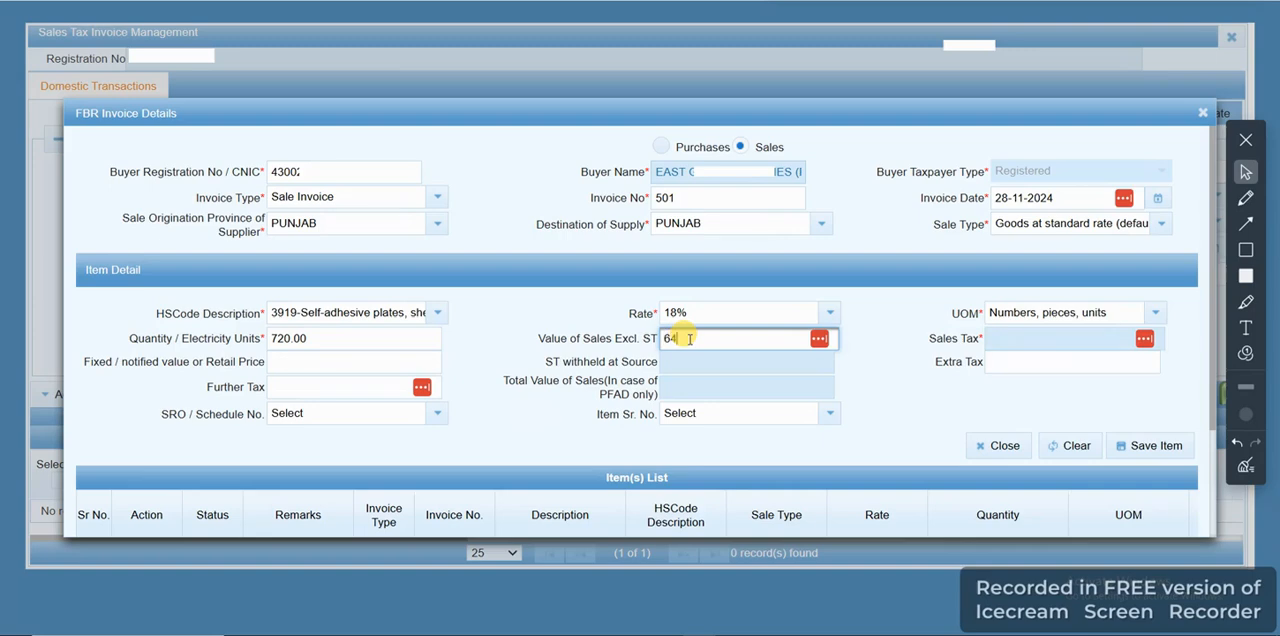
left_click(887, 376)
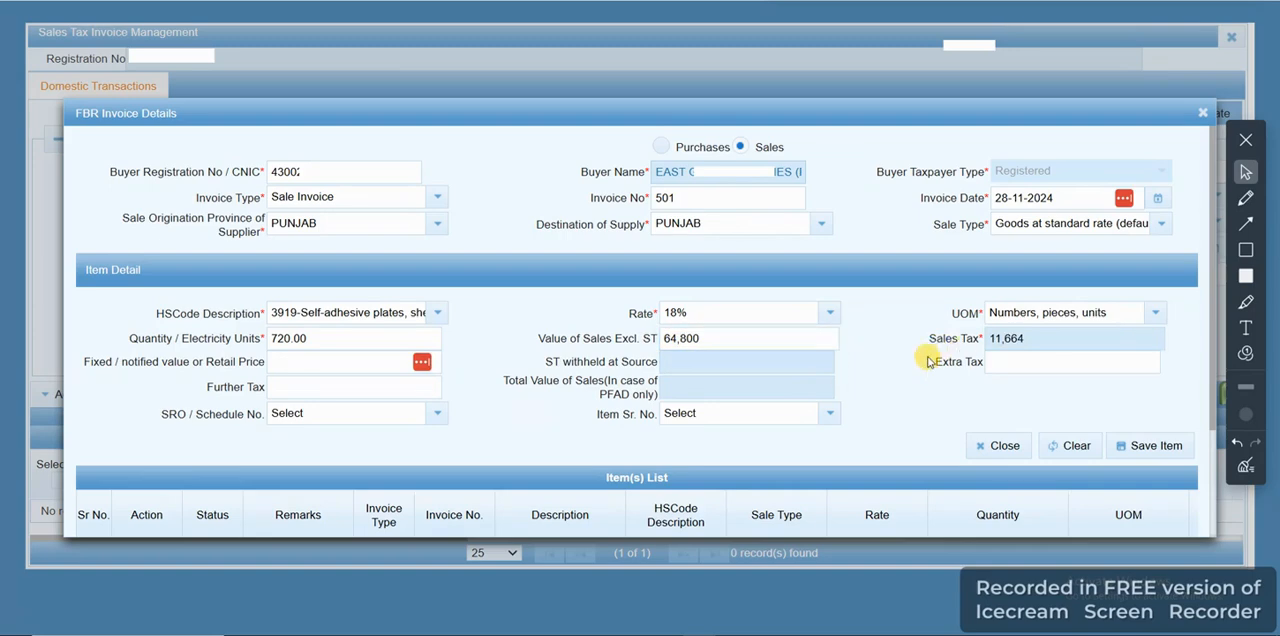
left_click(1148, 448)
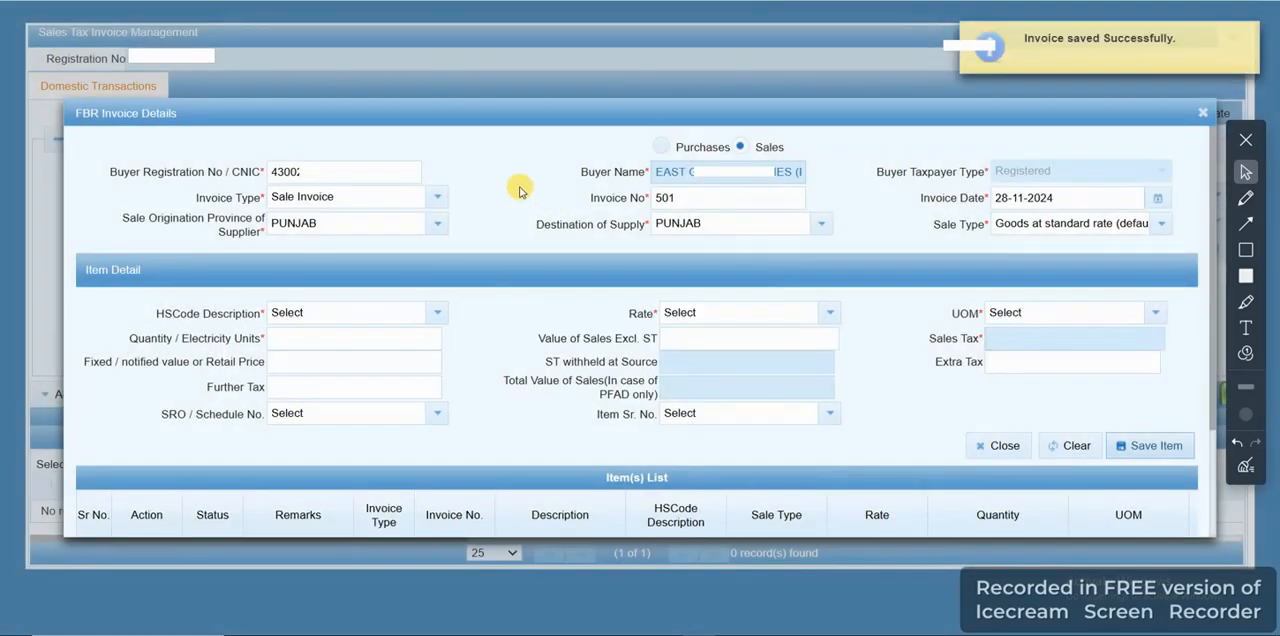
Change the invoice number to 499 and the invoice date to 15-11-2024 for the next invoice
left_click(688, 197)
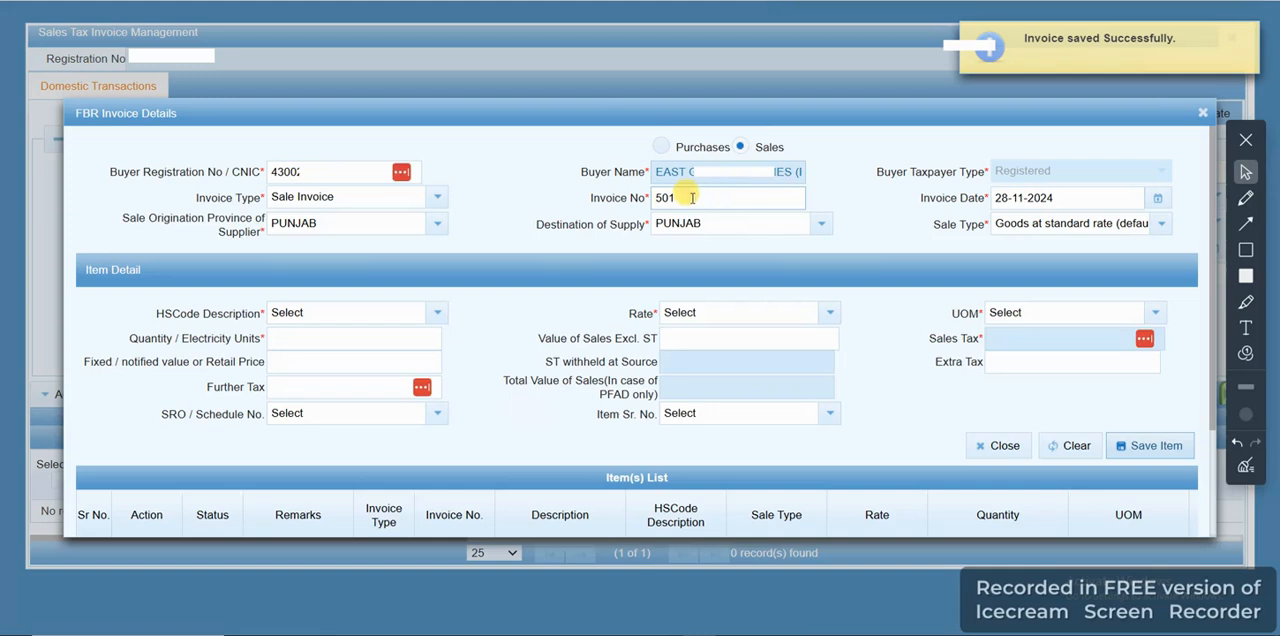
double_click(690, 197)
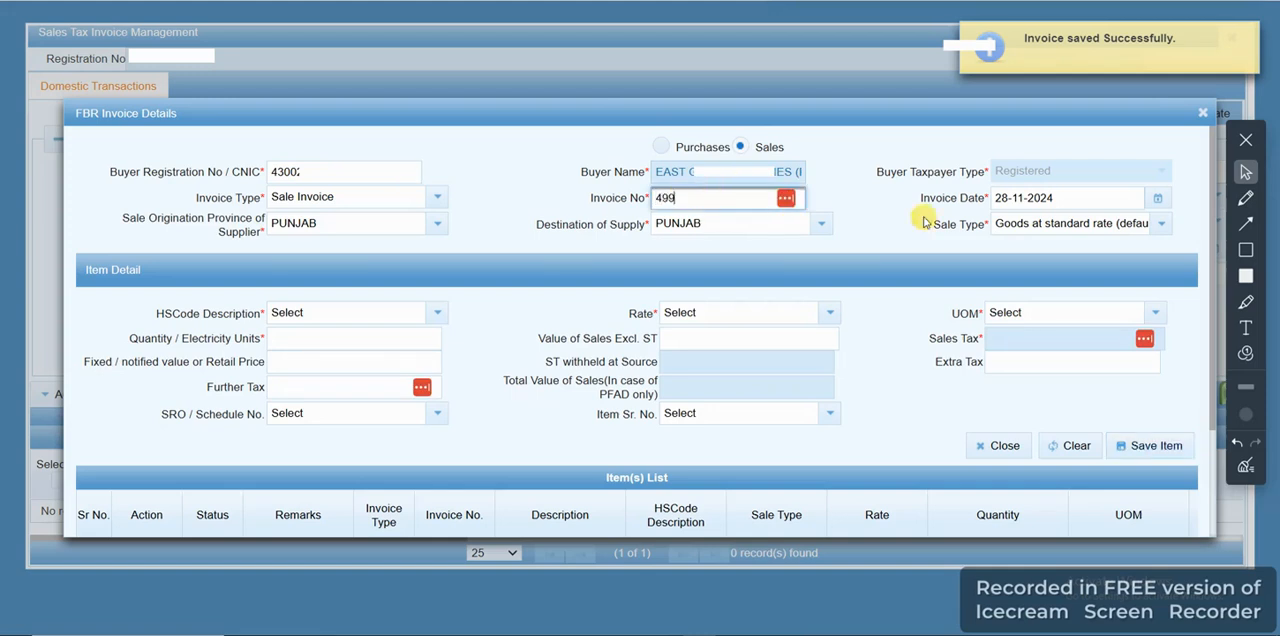
left_click(1158, 198)
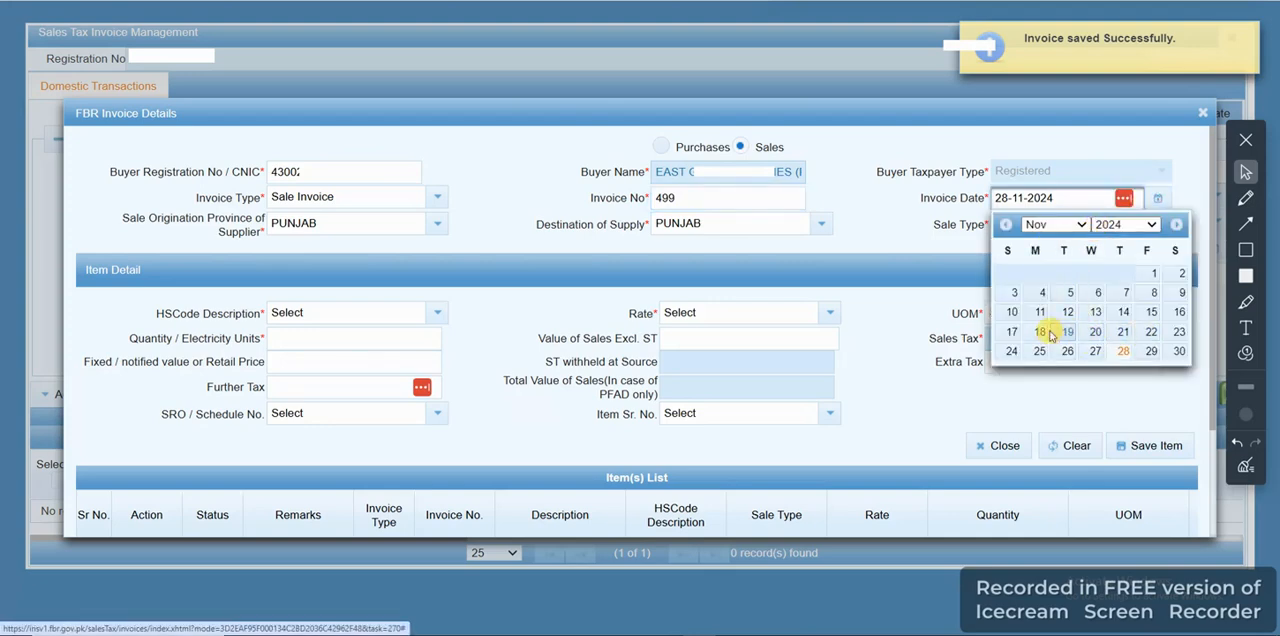
left_click(1151, 312)
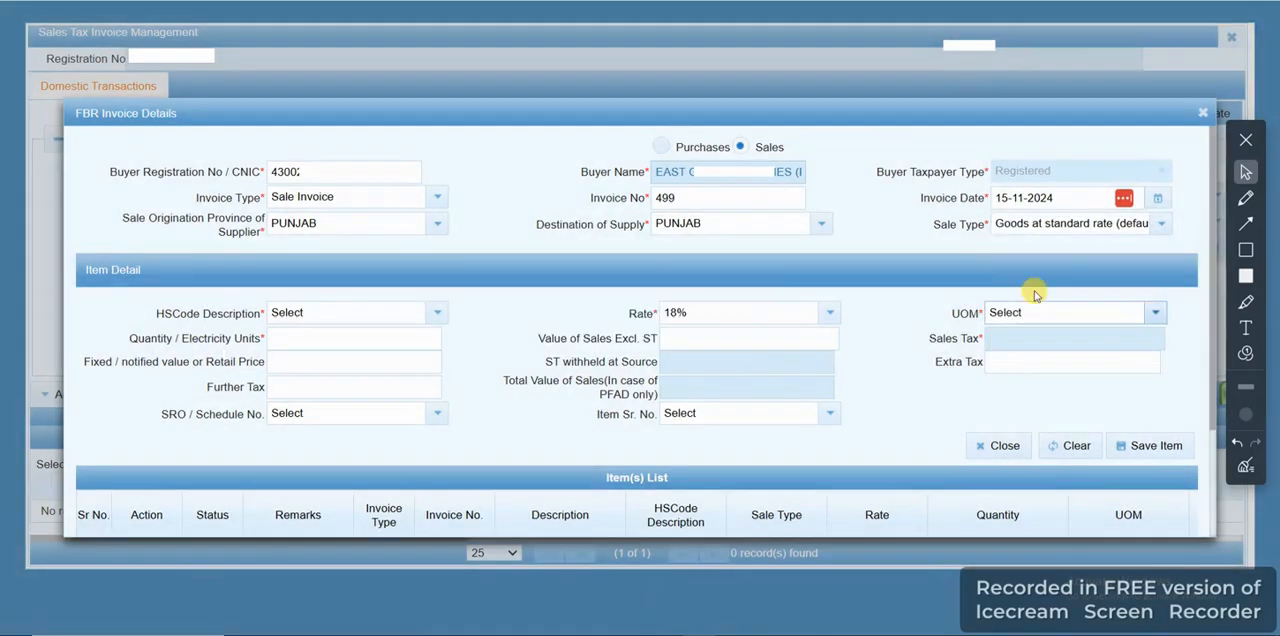
Choose HS code 3919 (self-adhesive plates, sheets, film) and the UOM Numbers, pieces, units for invoice 499's item
left_click(362, 316)
type("39189")
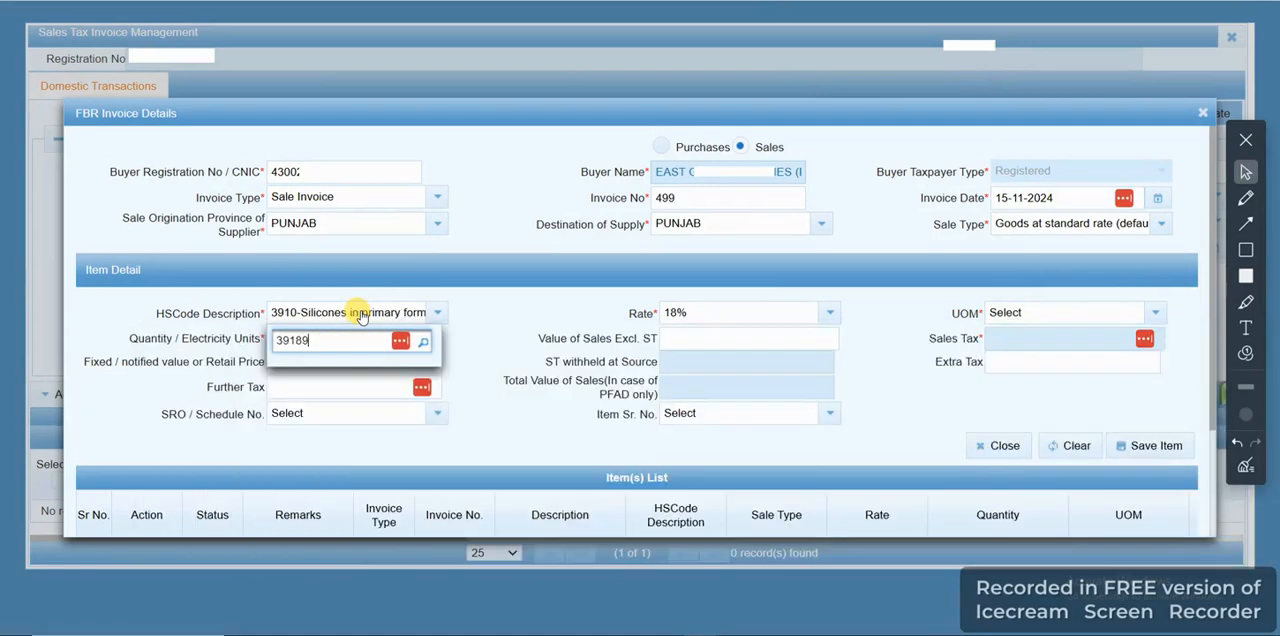
key("BackSpace")
key("BackSpace")
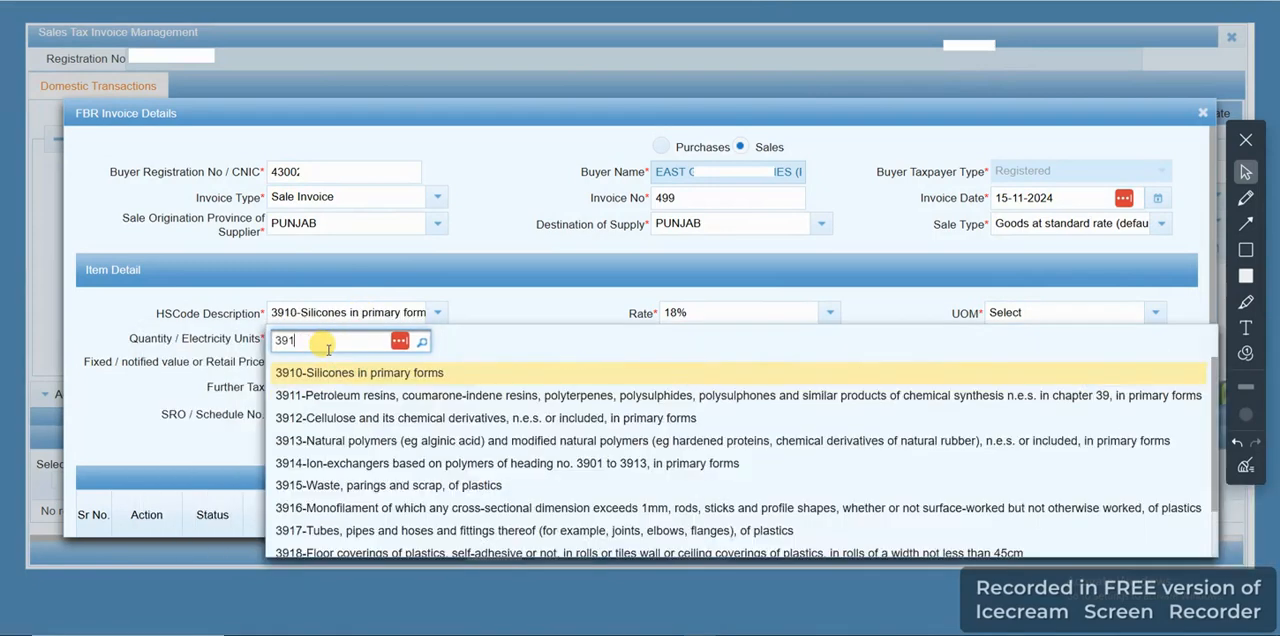
type("9")
left_click(340, 370)
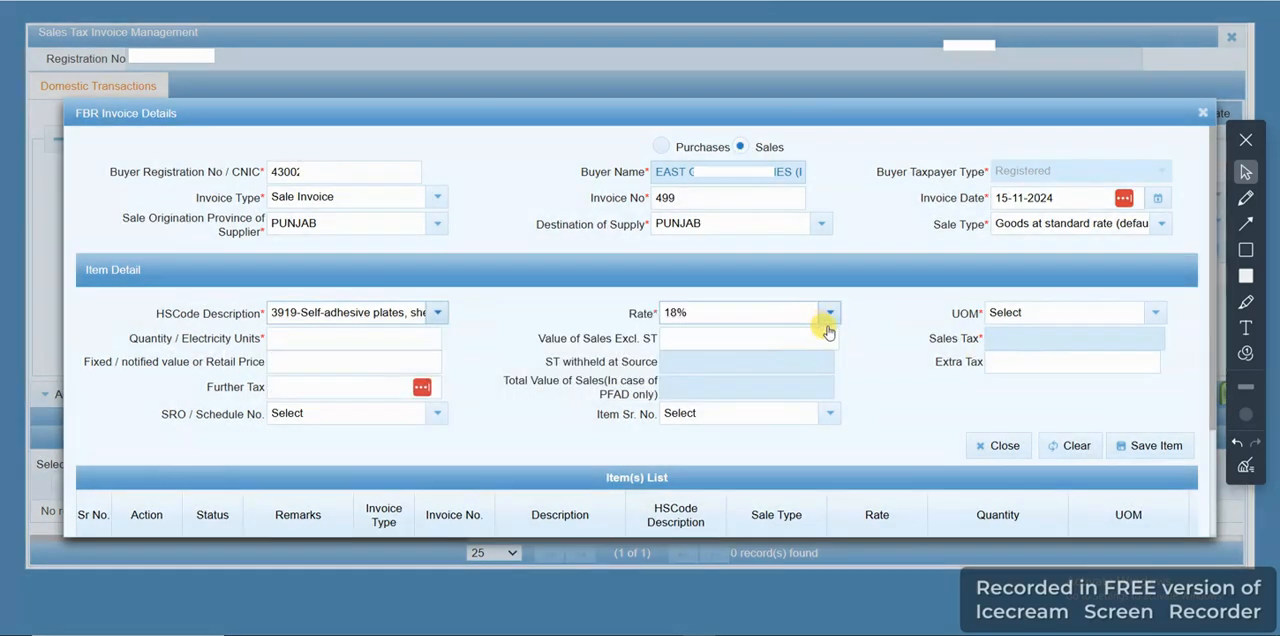
left_click(1020, 313)
type("pi")
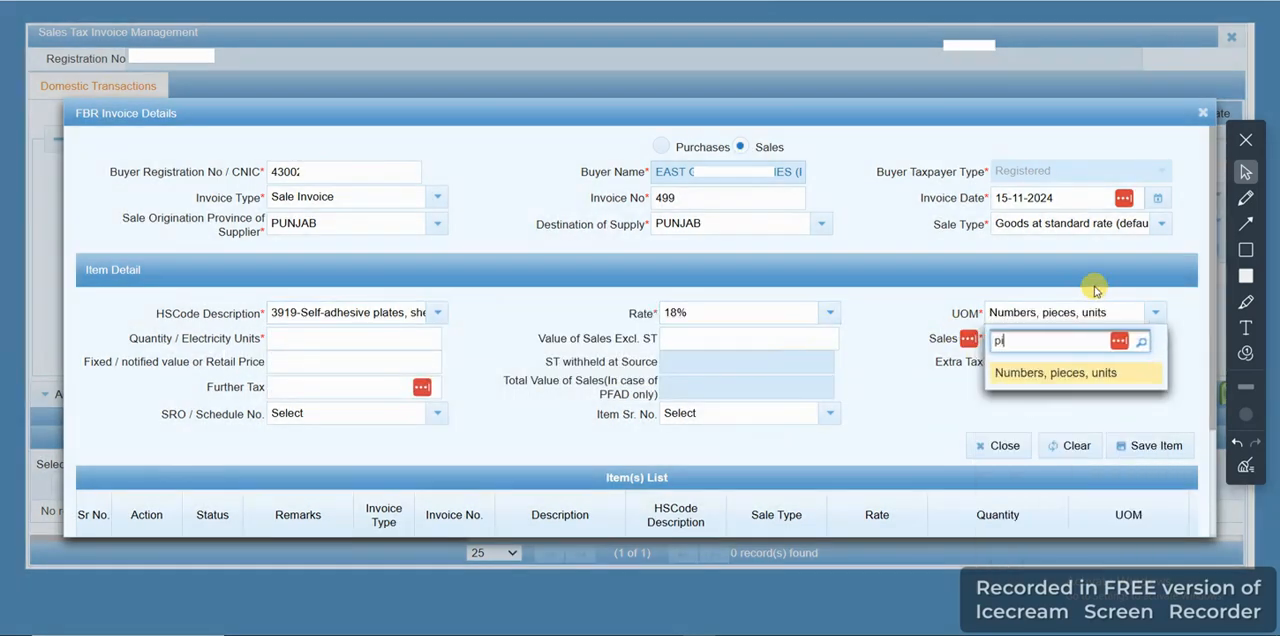
left_click(1046, 376)
Enter a quantity of 2,500 and a sales value excluding ST of 225,000, and save the item
left_click(327, 336)
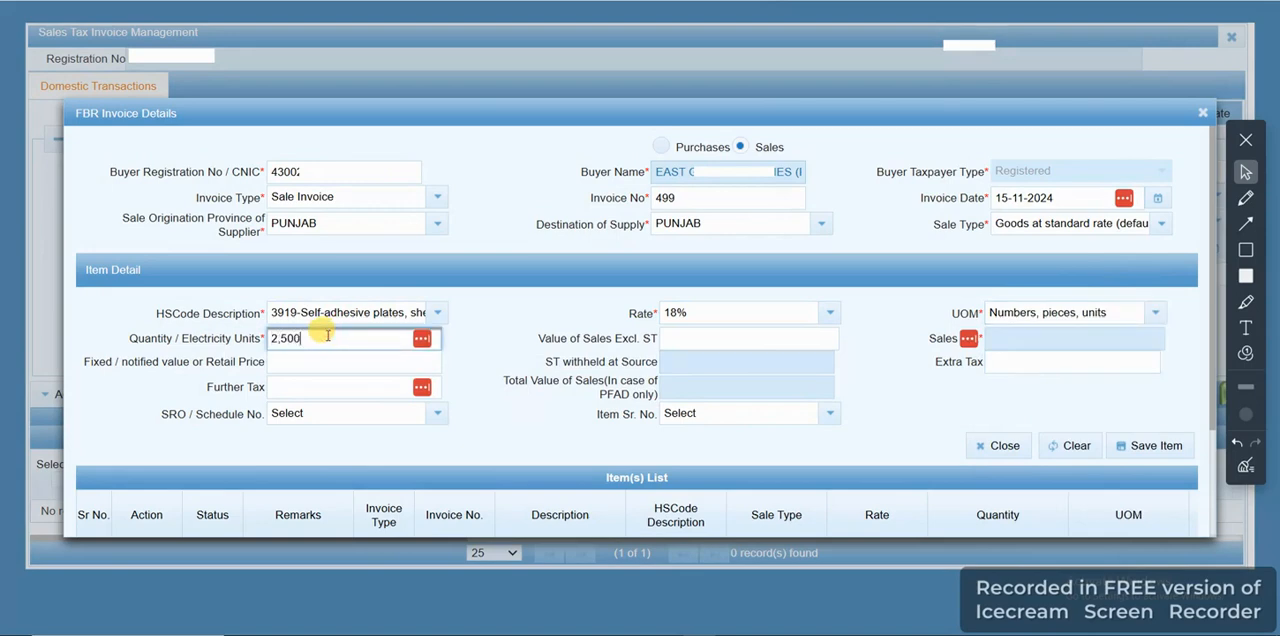
type("2500")
left_click(676, 338)
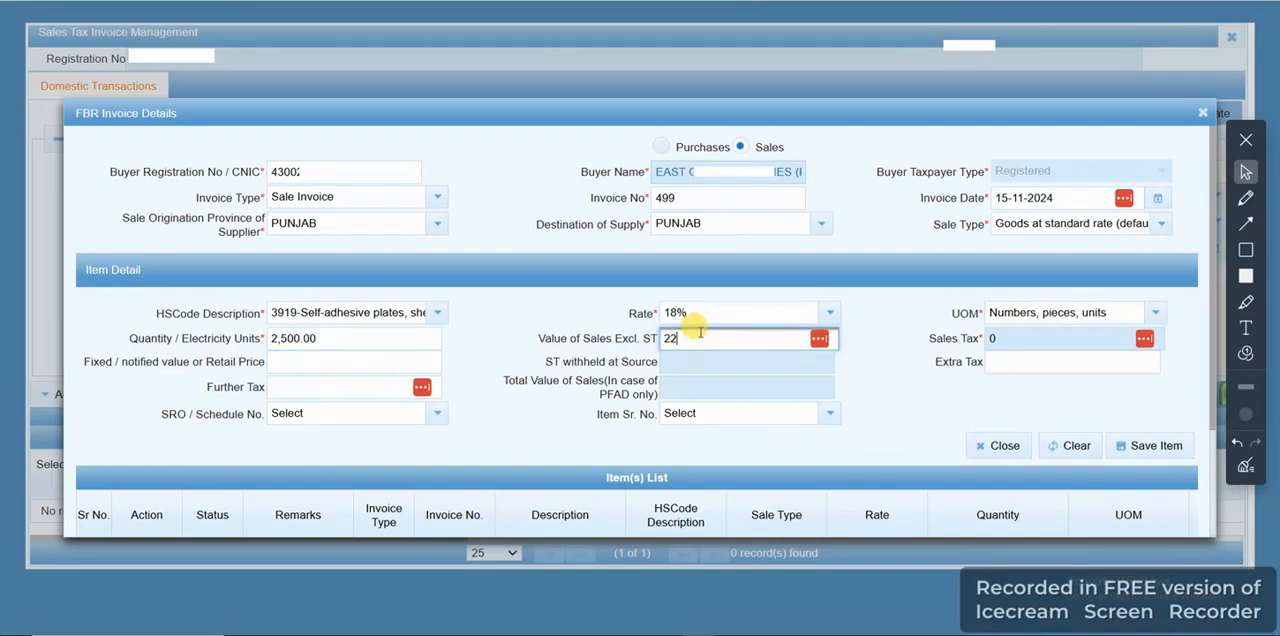
type("225,000")
left_click(878, 379)
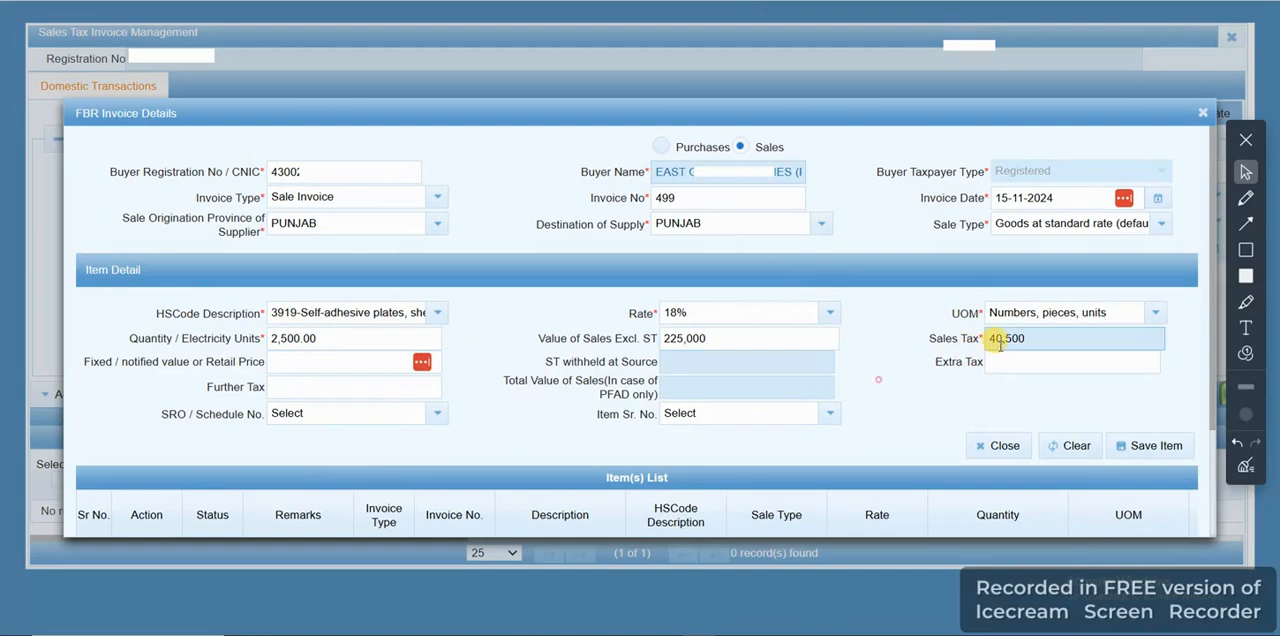
left_click(1135, 446)
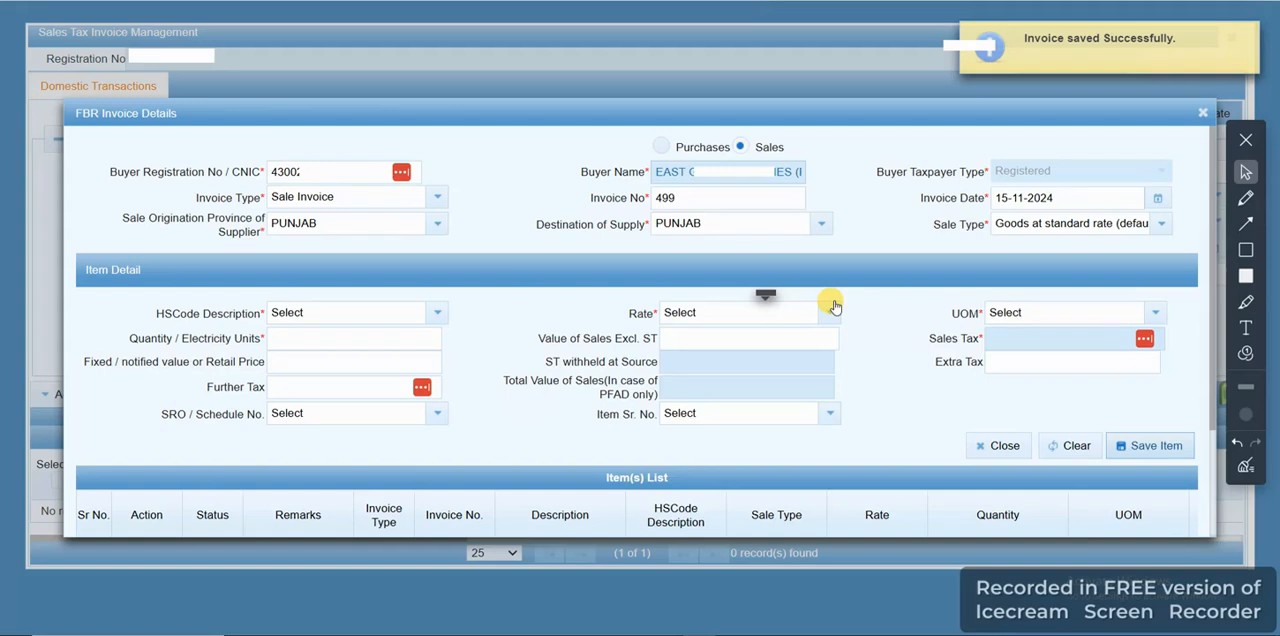
Set the invoice number to 500 and choose HS code 3919 (self-adhesive plates, sheets, film) for its item
double_click(693, 198)
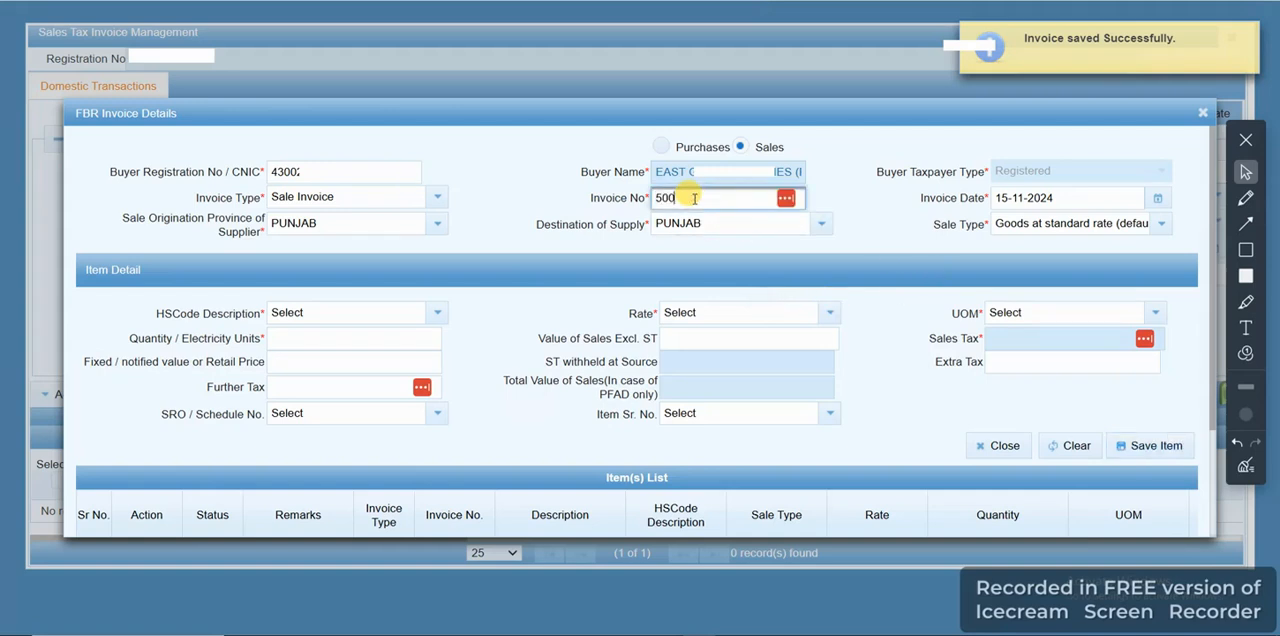
left_click(832, 204)
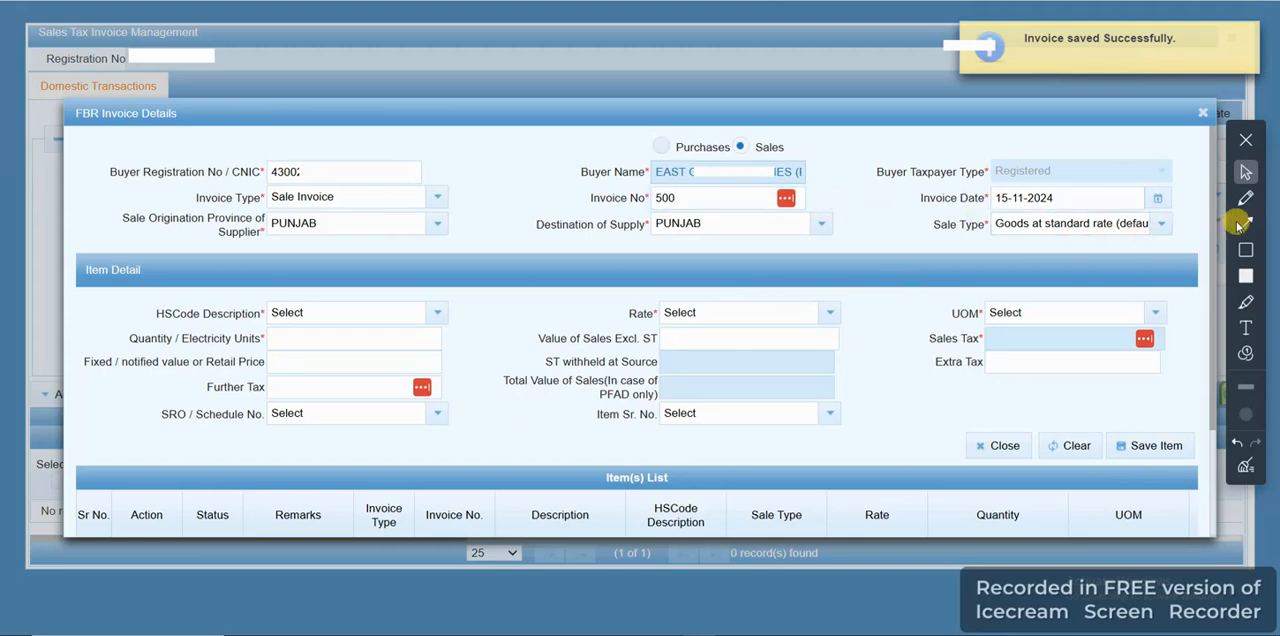
left_click(341, 320)
type("3")
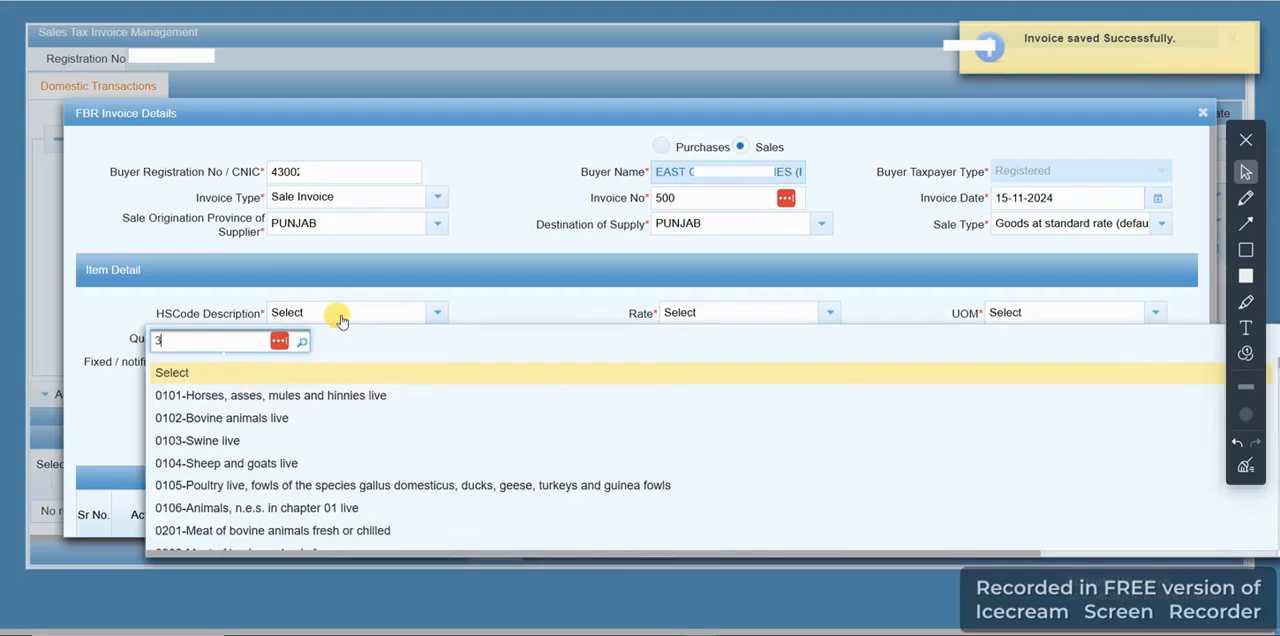
type("919")
left_click(371, 371)
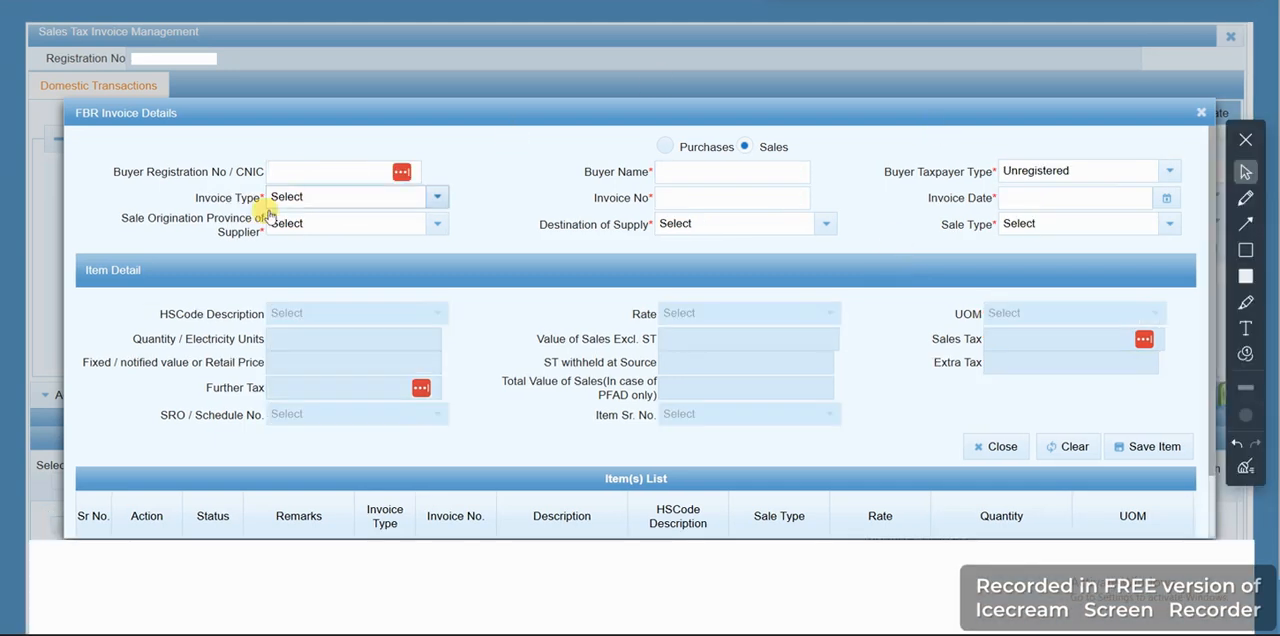
Paste the buyer's registration number into the new sales invoice and set the invoice type to Sale Invoice
right_click(268, 170)
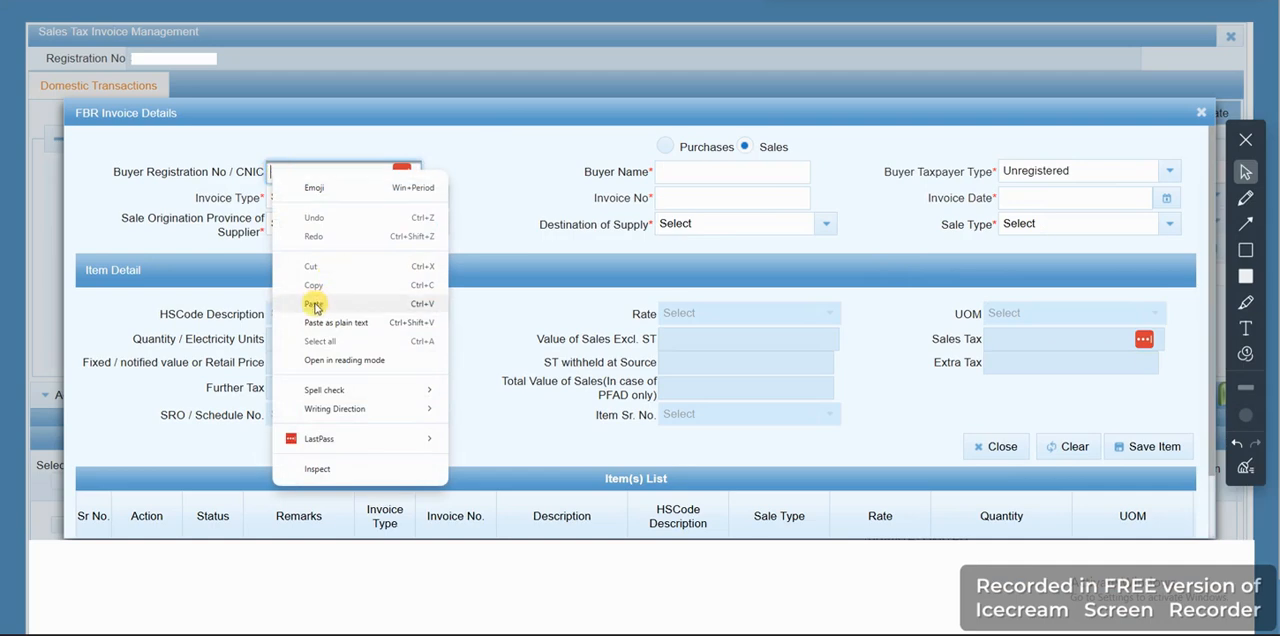
left_click(313, 303)
left_click(510, 168)
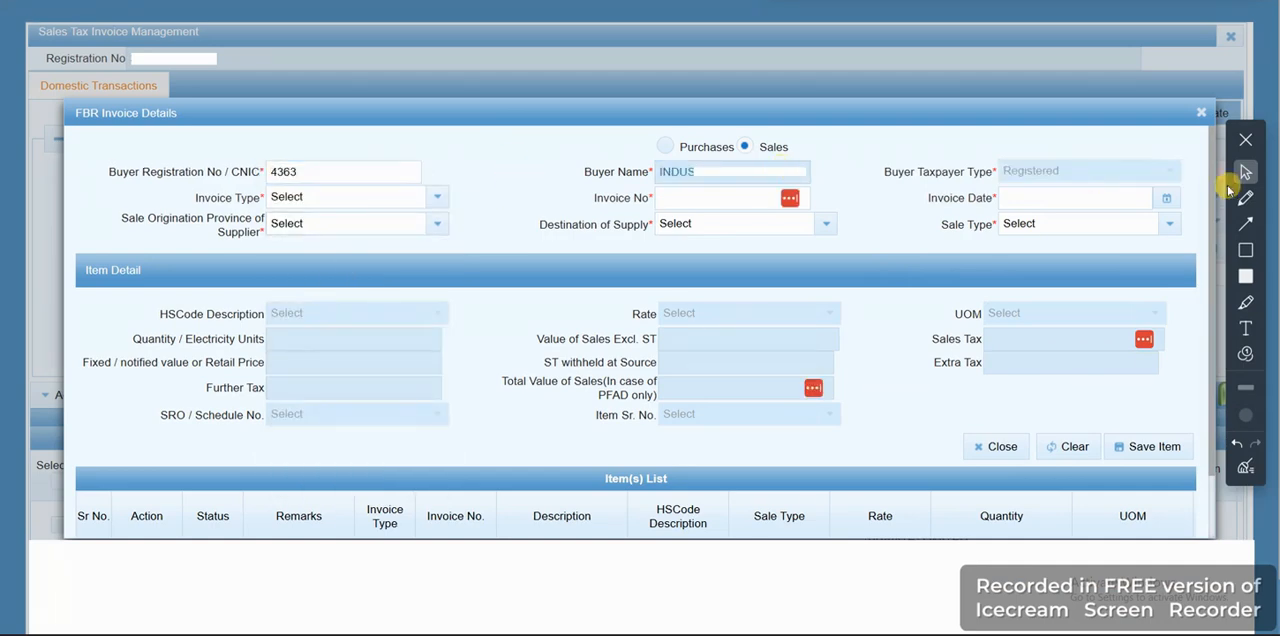
left_click(440, 200)
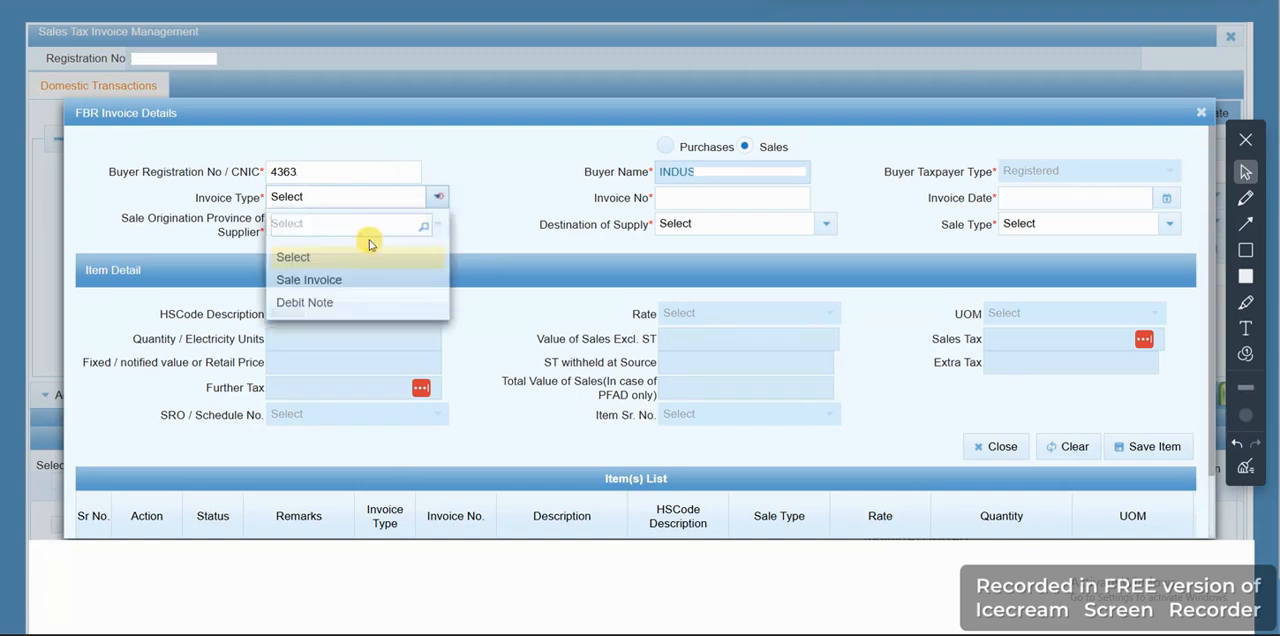
left_click(300, 278)
Set the invoice number to 50 and the invoice date to 21-11-2024
left_click(684, 199)
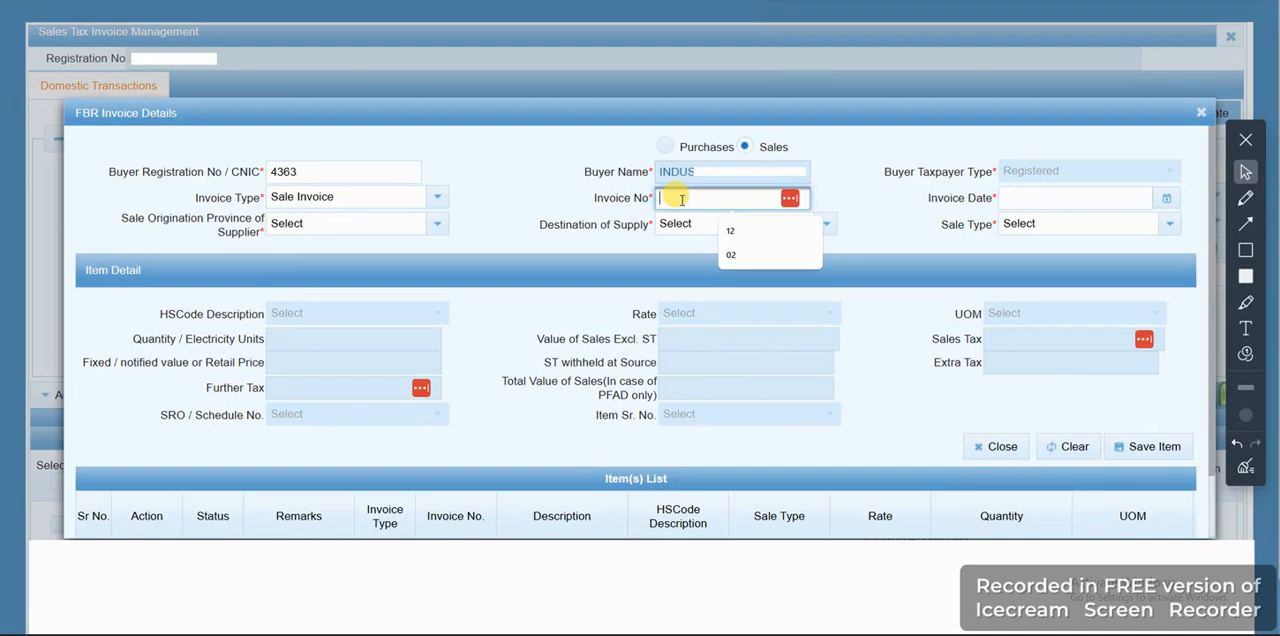
type("50")
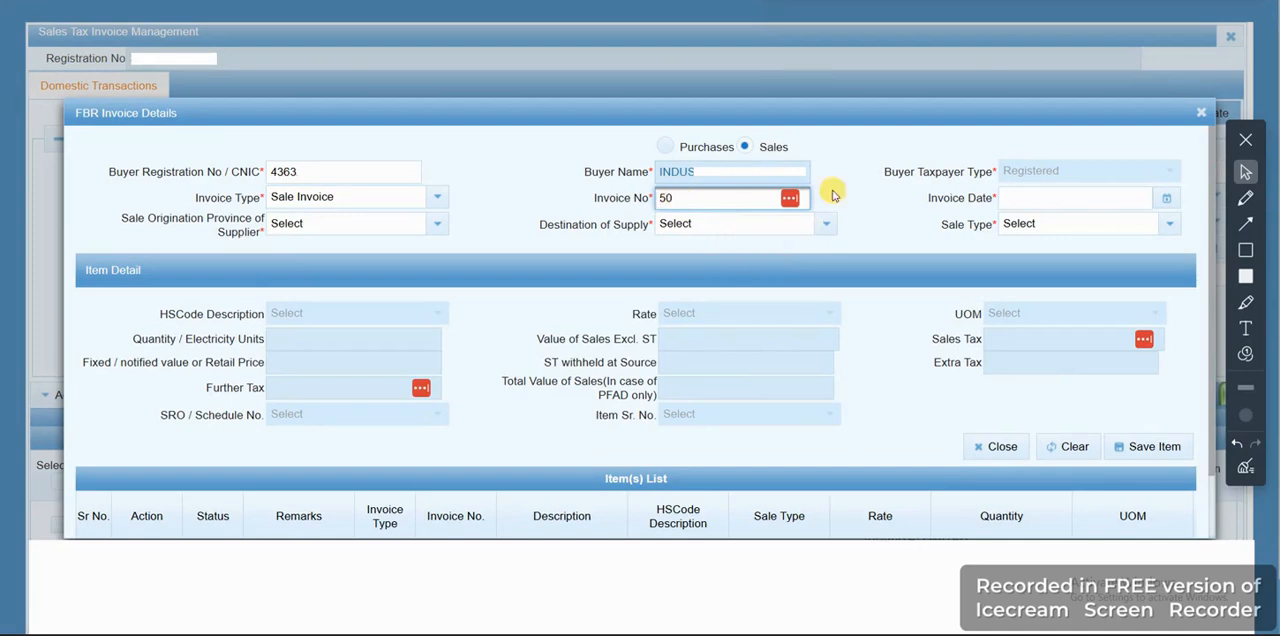
left_click(1168, 200)
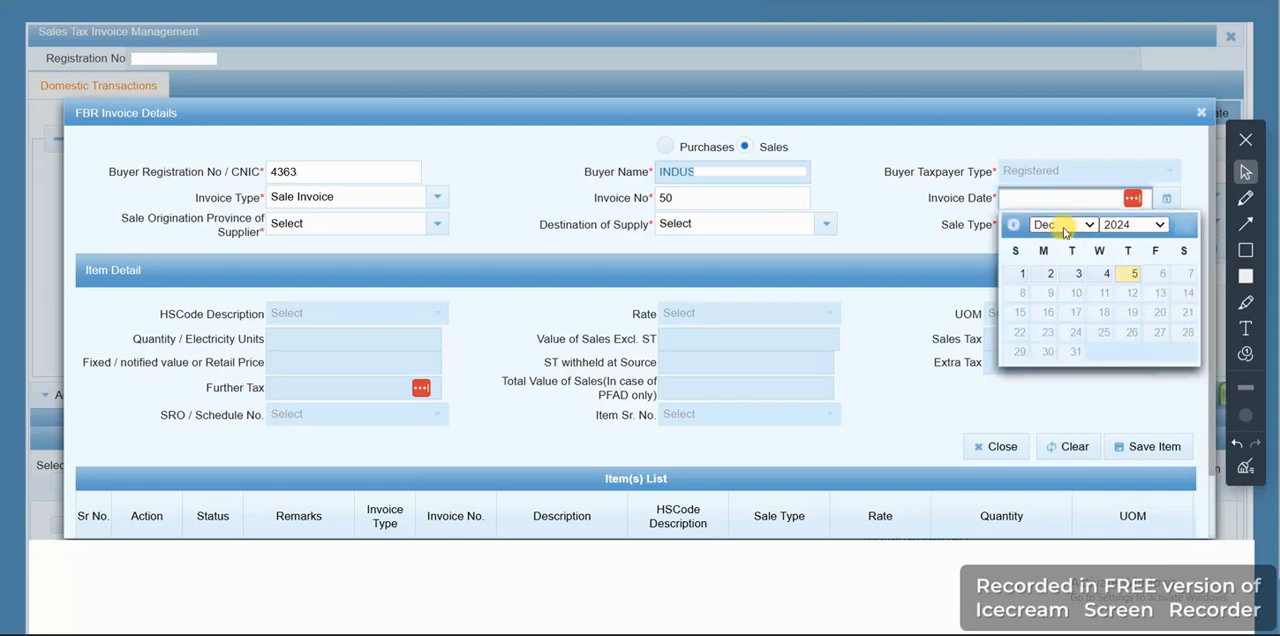
left_click(1062, 226)
left_click(1045, 429)
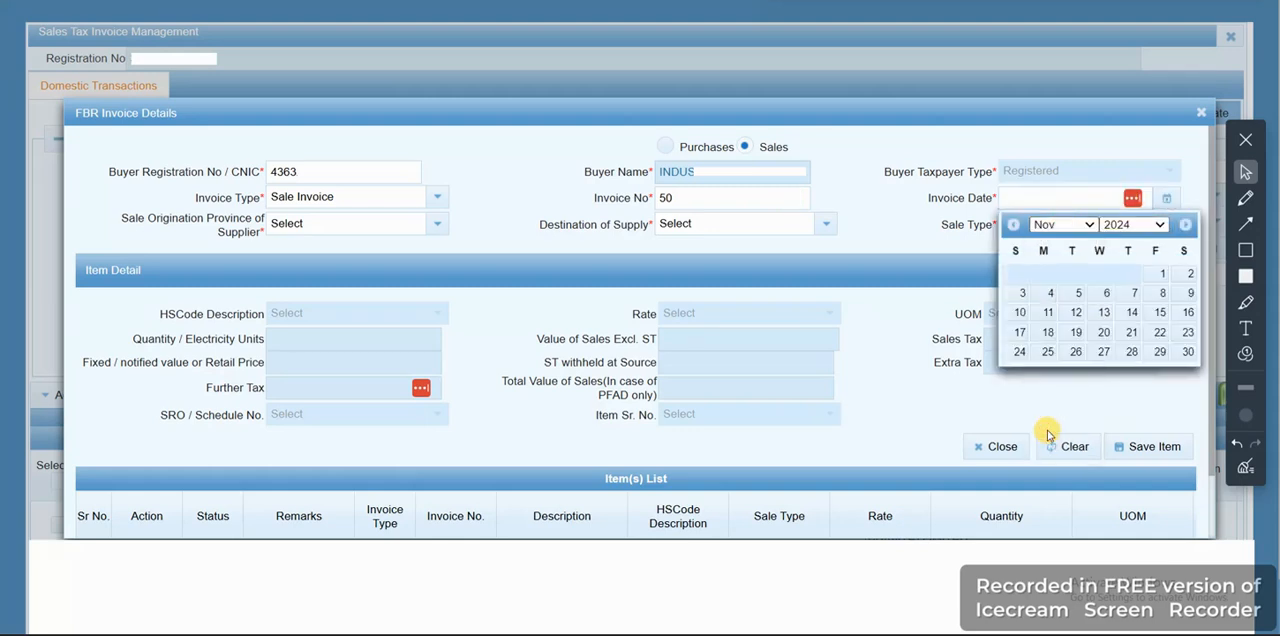
left_click(1130, 333)
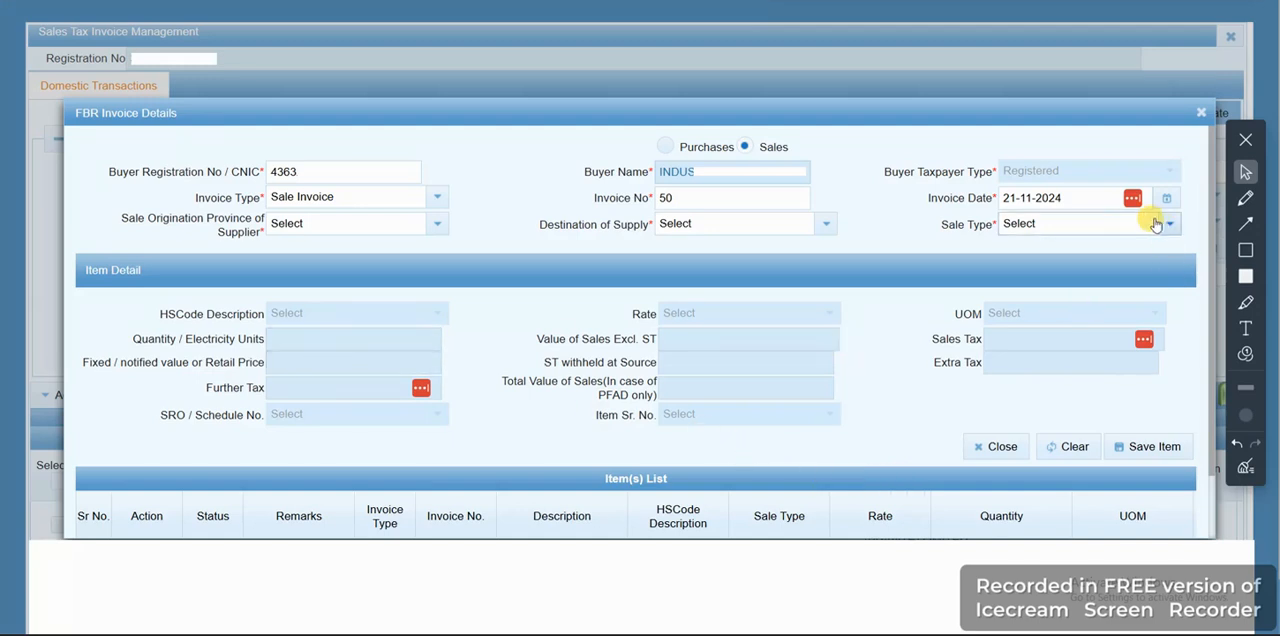
Set both the supplier's sale origination province and the destination of supply to PUNJAB
left_click(438, 228)
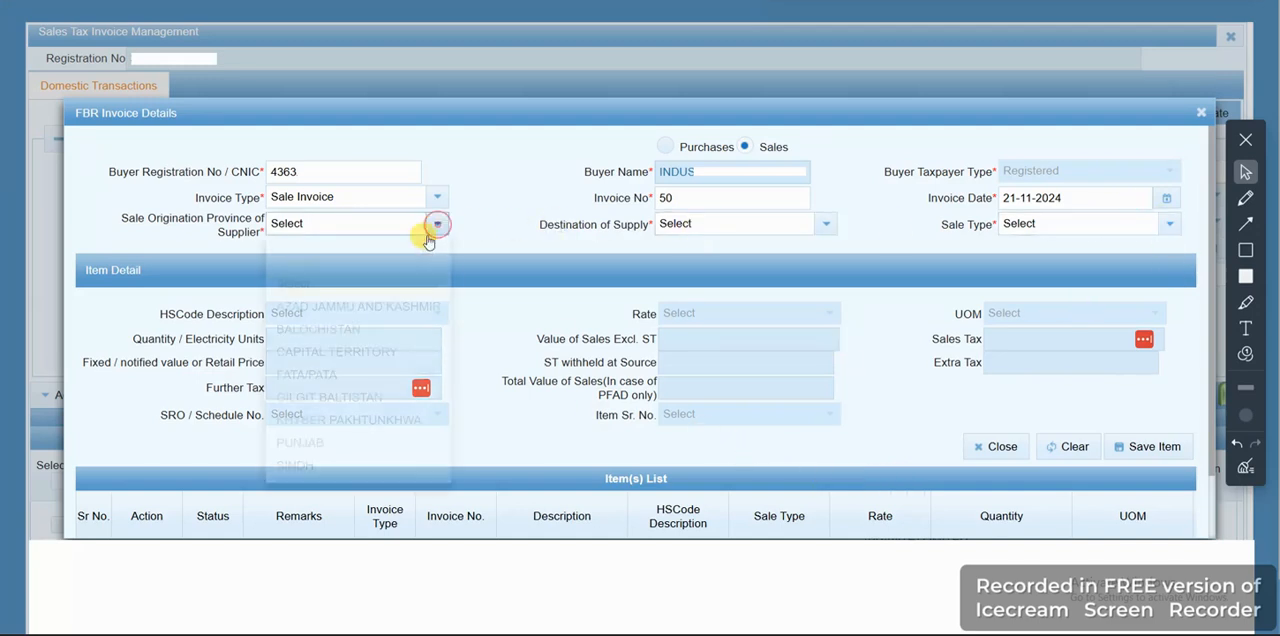
left_click(303, 442)
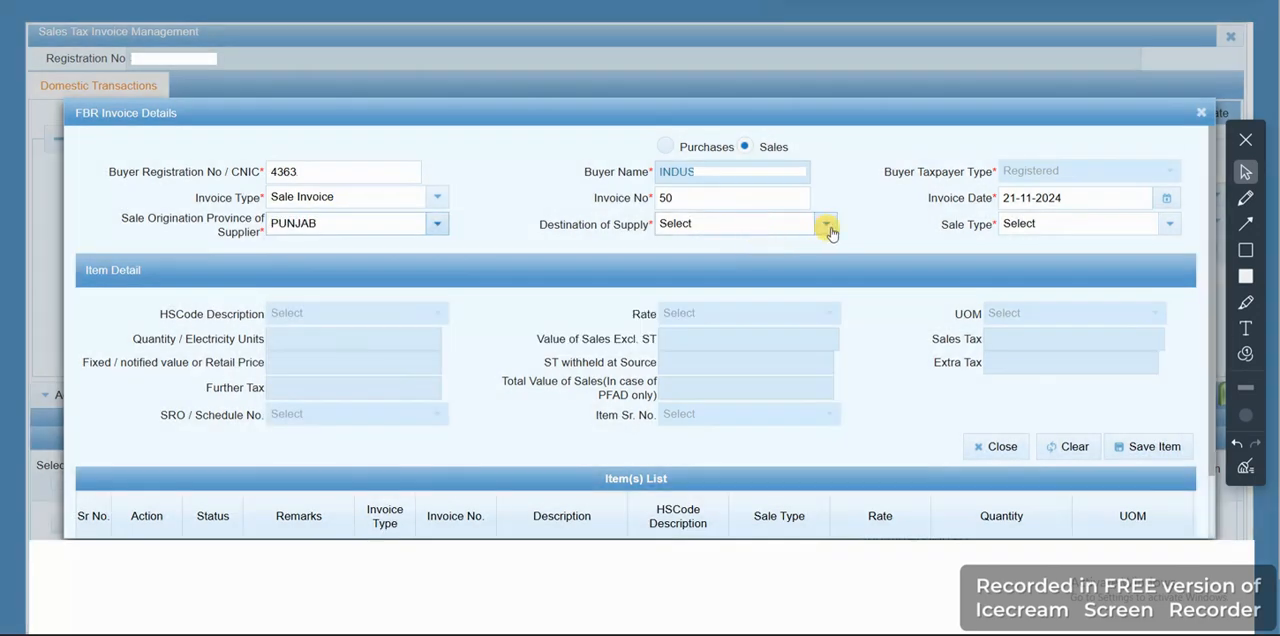
left_click(826, 225)
left_click(690, 448)
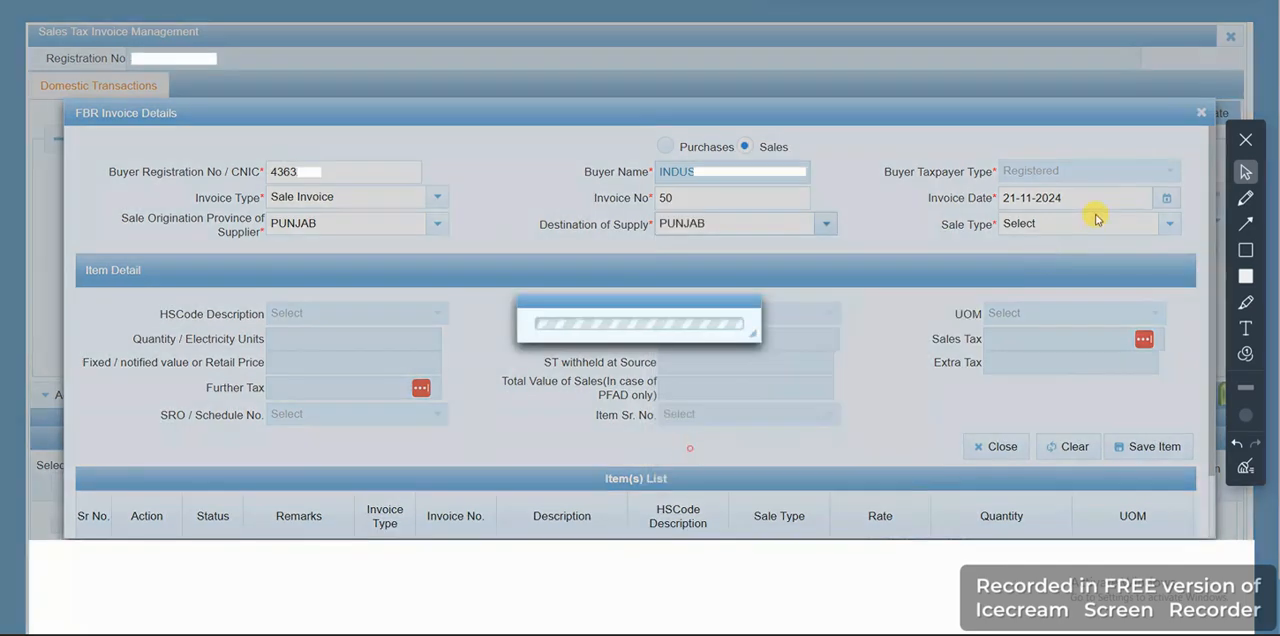
Choose Goods at standard rate (default) as the invoice's sale type
left_click(1169, 224)
type("p")
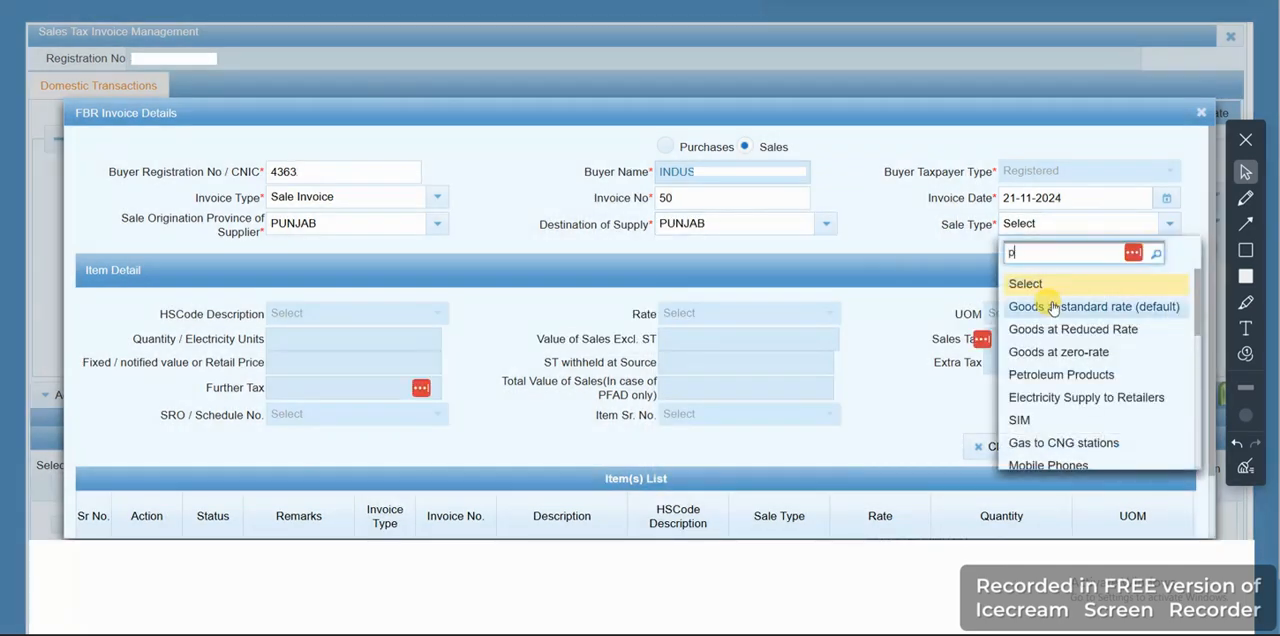
type("i")
key("BackSpace")
key("BackSpace")
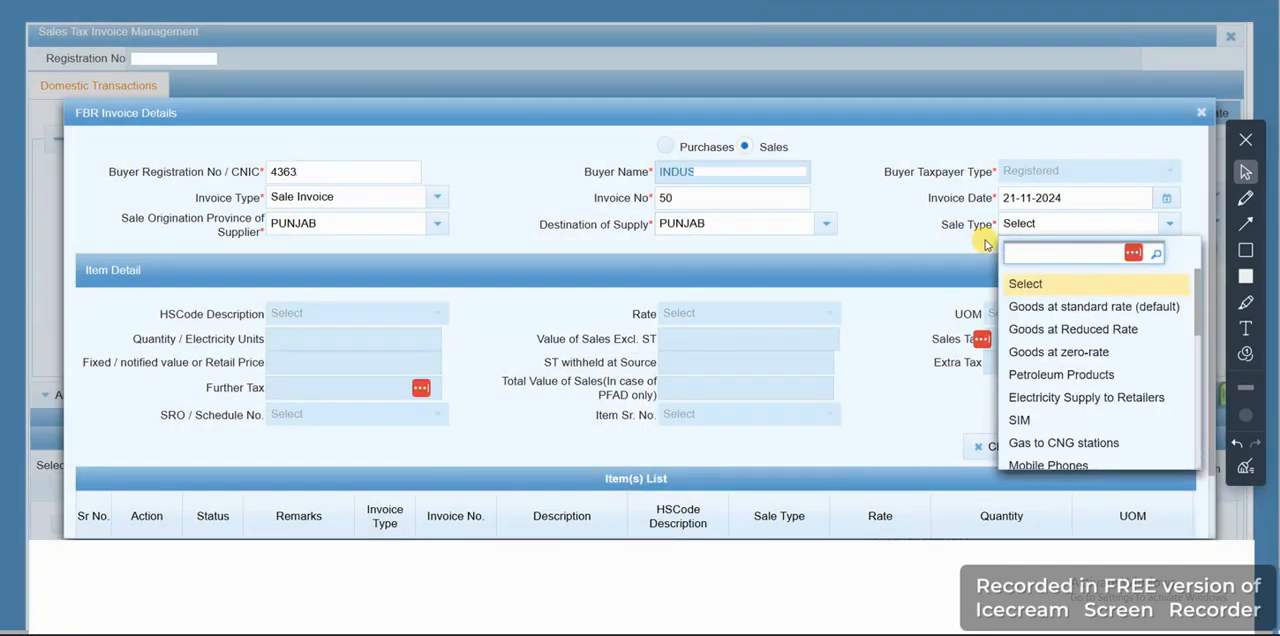
left_click(1070, 307)
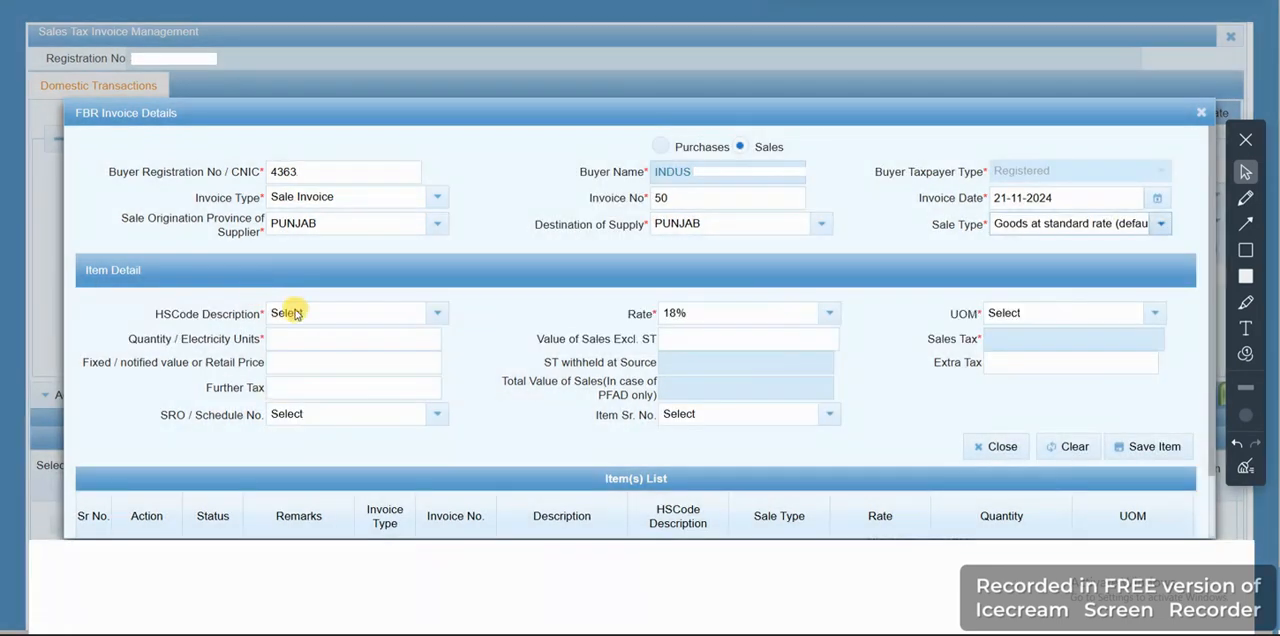
Choose HS code 3919 (self-adhesive plates, sheets, film) and the UOM Numbers, pieces, units for invoice 50's item
left_click(303, 314)
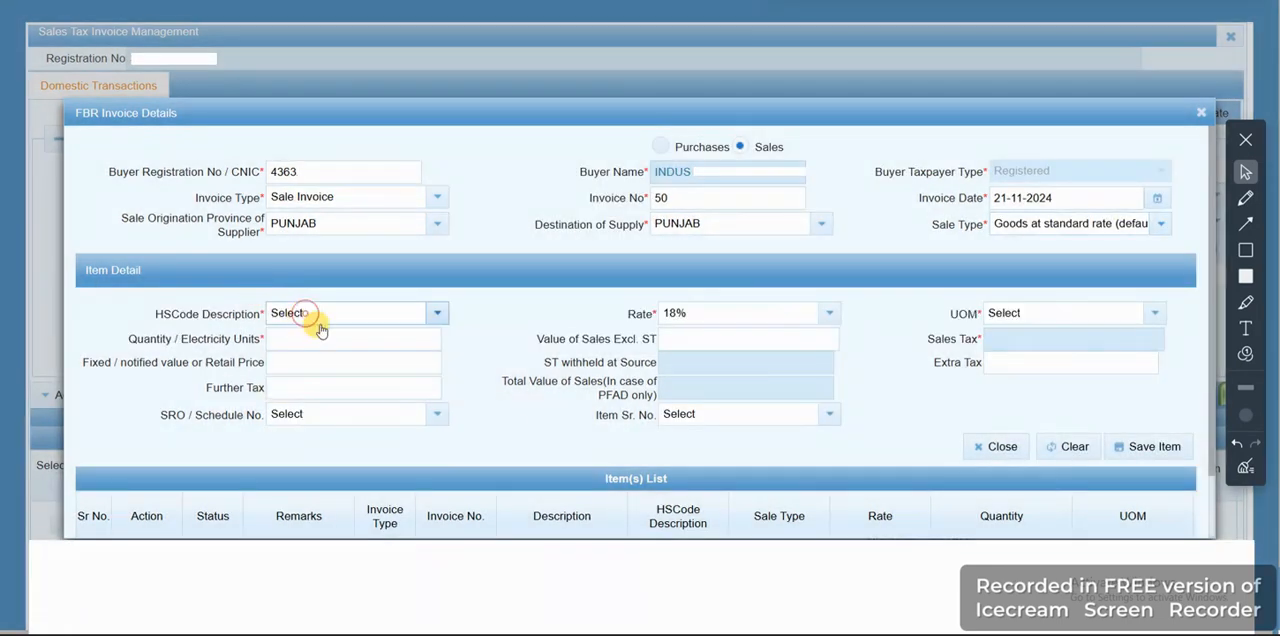
left_click(332, 318)
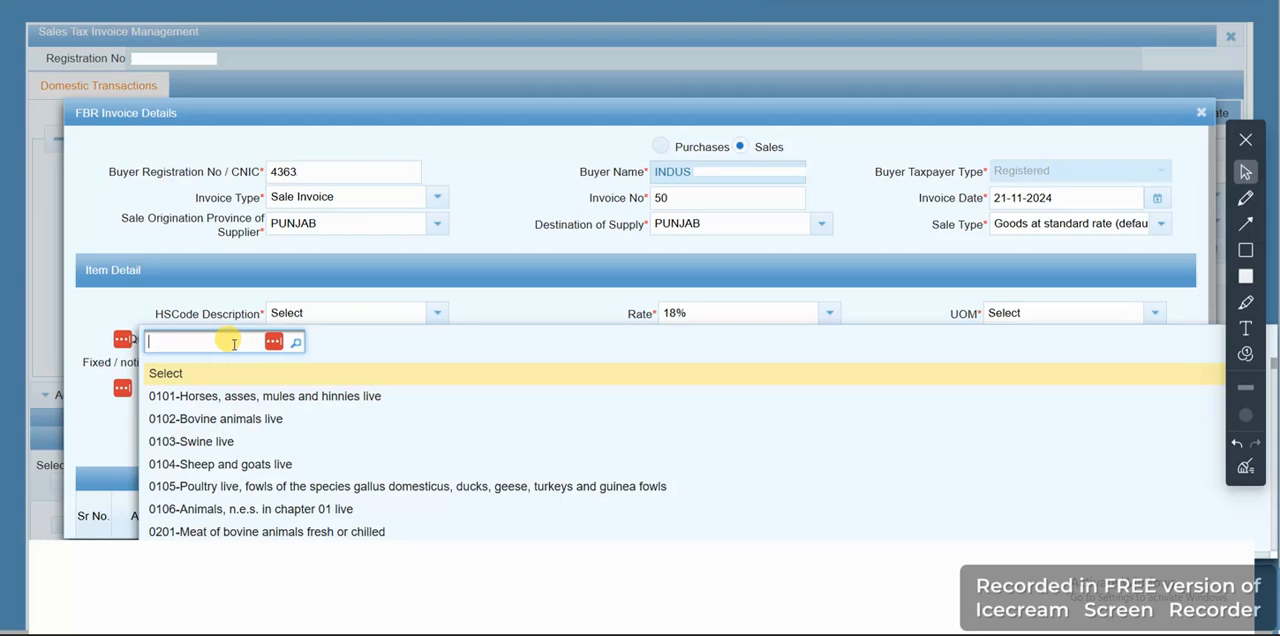
type("3919")
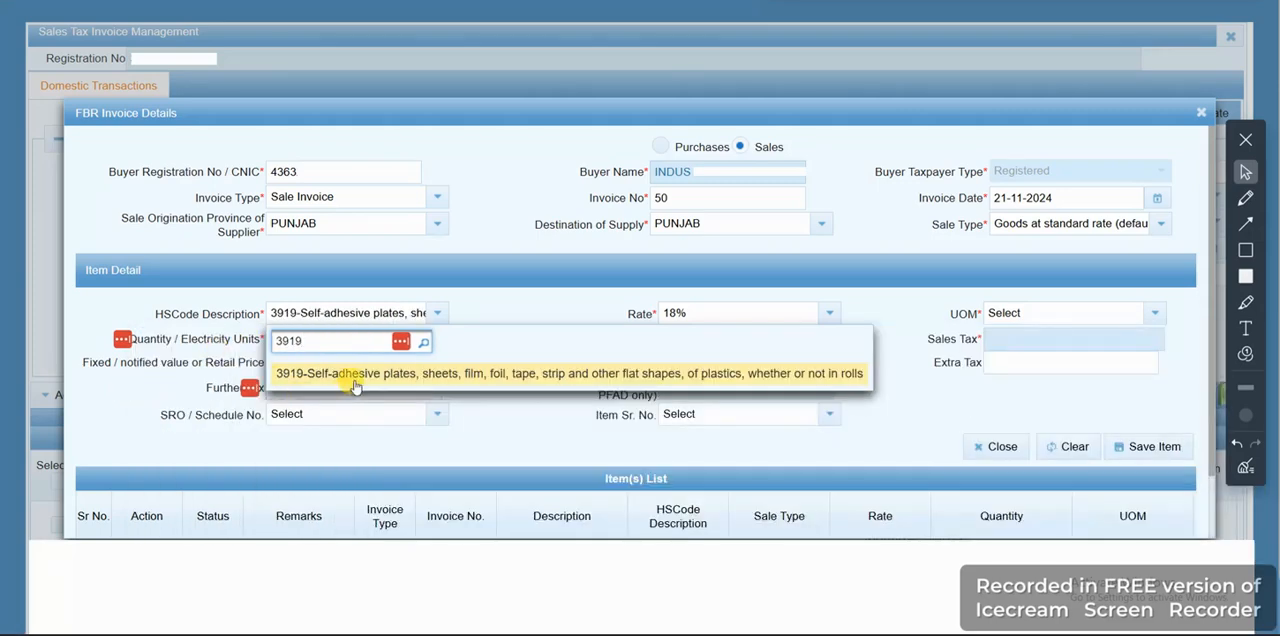
left_click(355, 385)
left_click(1045, 316)
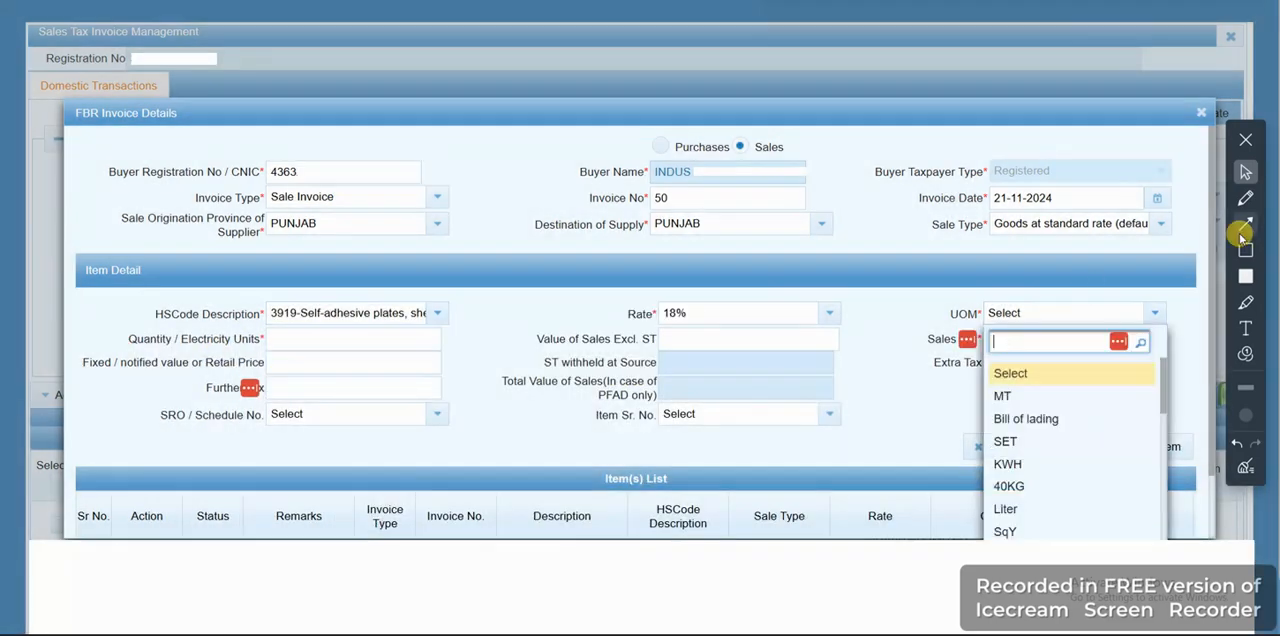
type("pi")
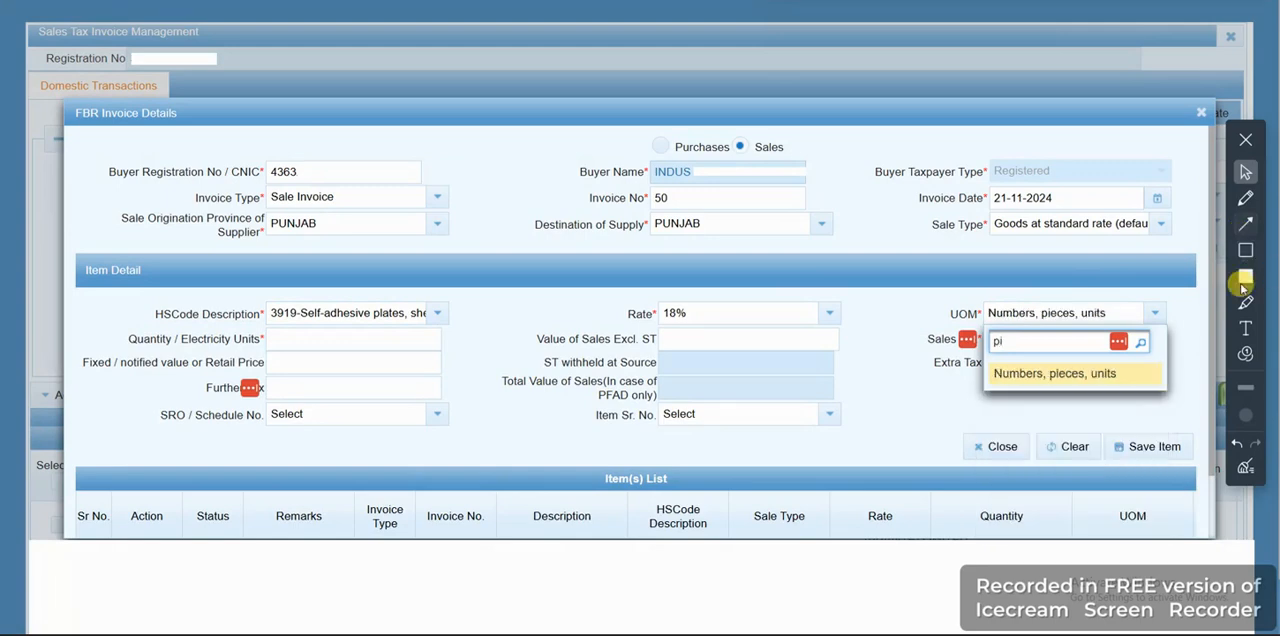
left_click(1045, 374)
Enter a quantity of 50 and a sales value excluding ST of 15,750, then save the item and close the invoice form
left_click(377, 340)
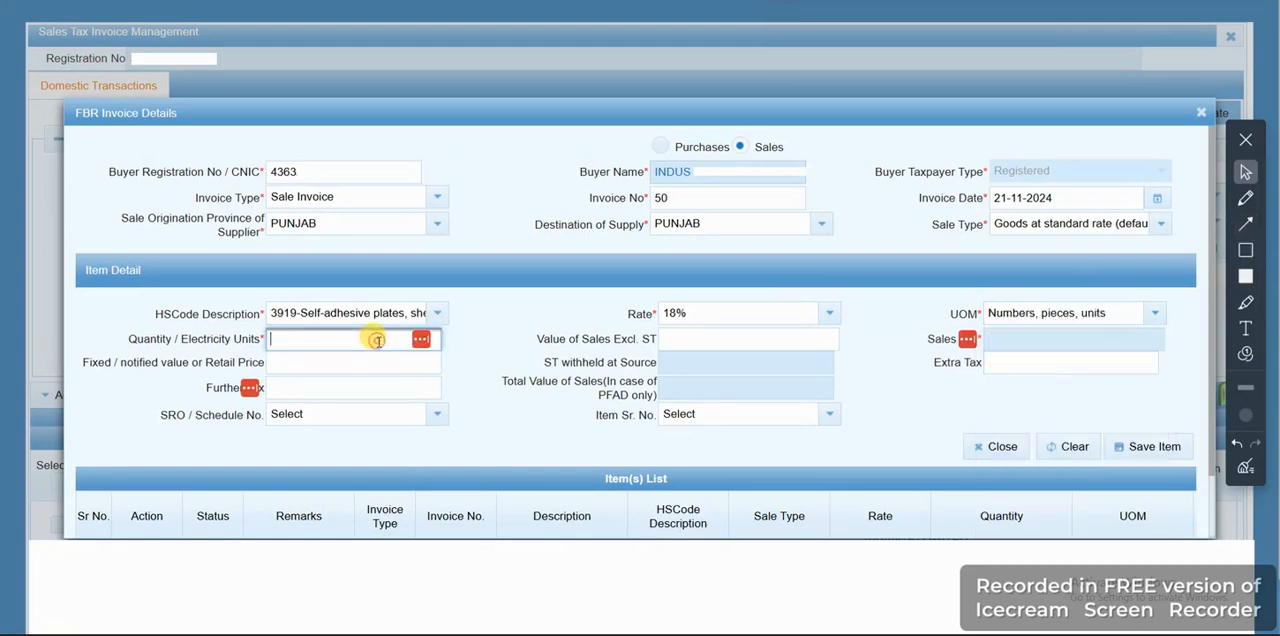
left_click(478, 360)
left_click(678, 339)
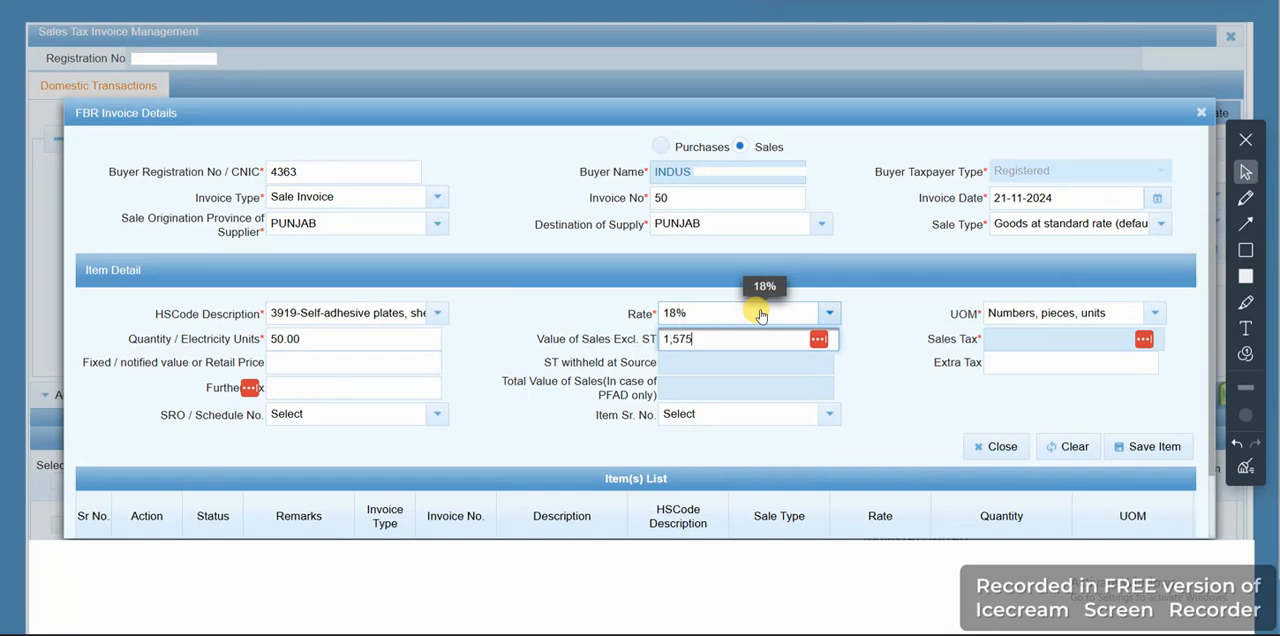
left_click(901, 371)
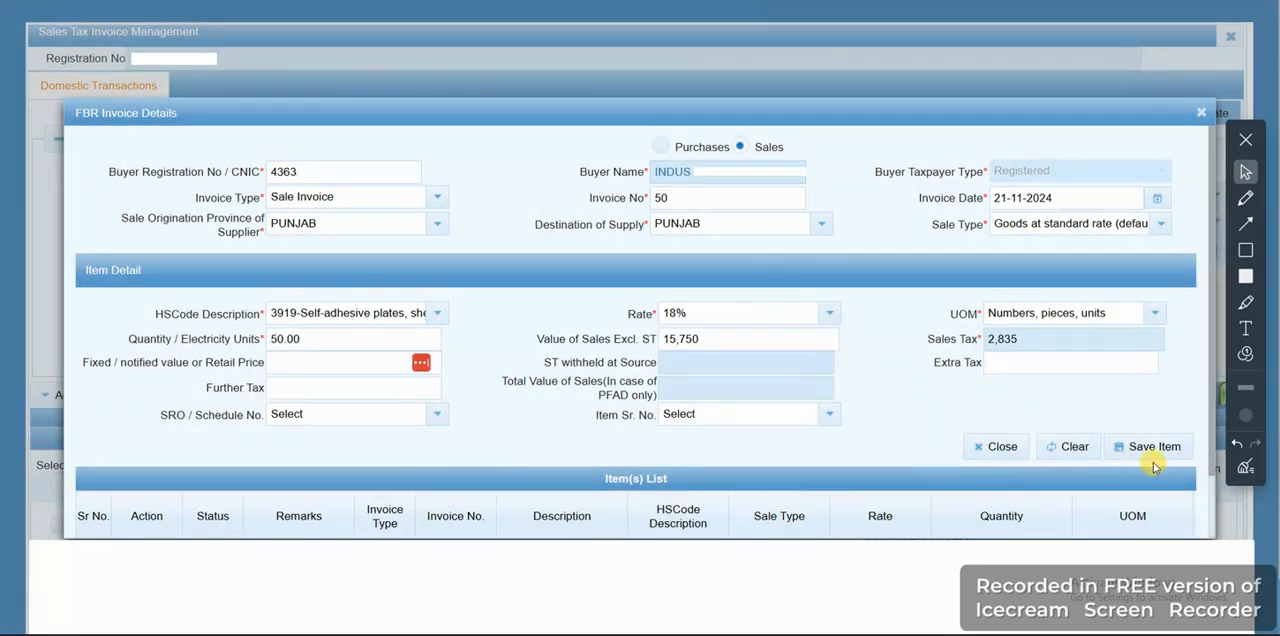
left_click(1155, 450)
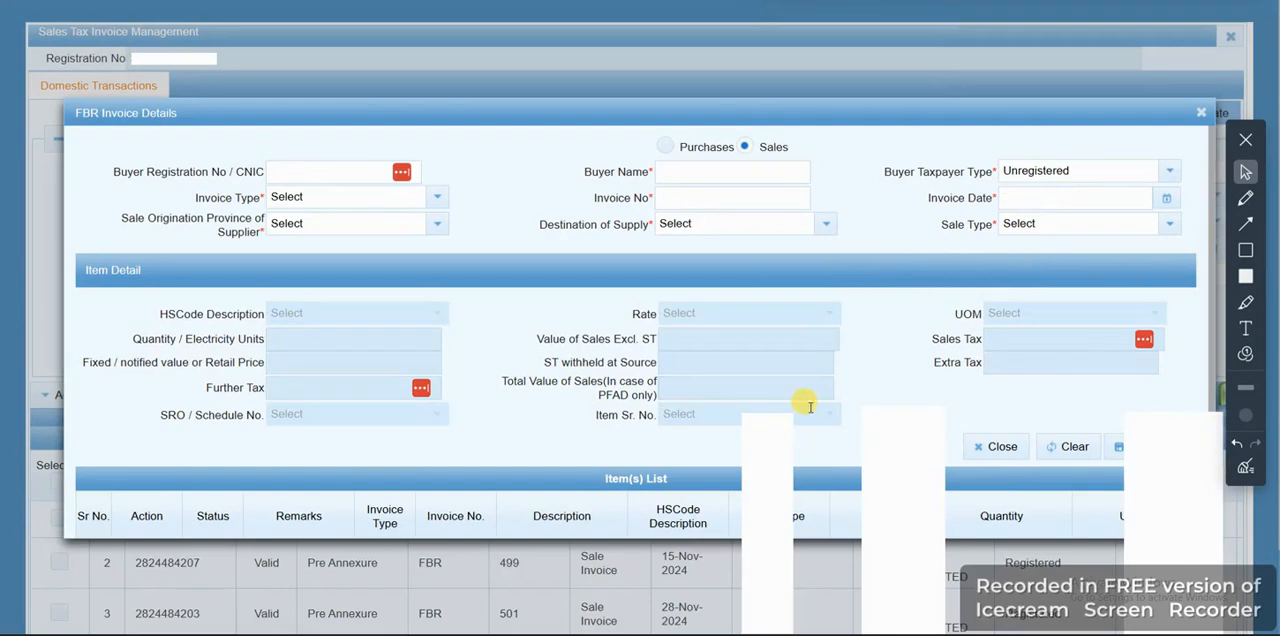
left_click(1201, 112)
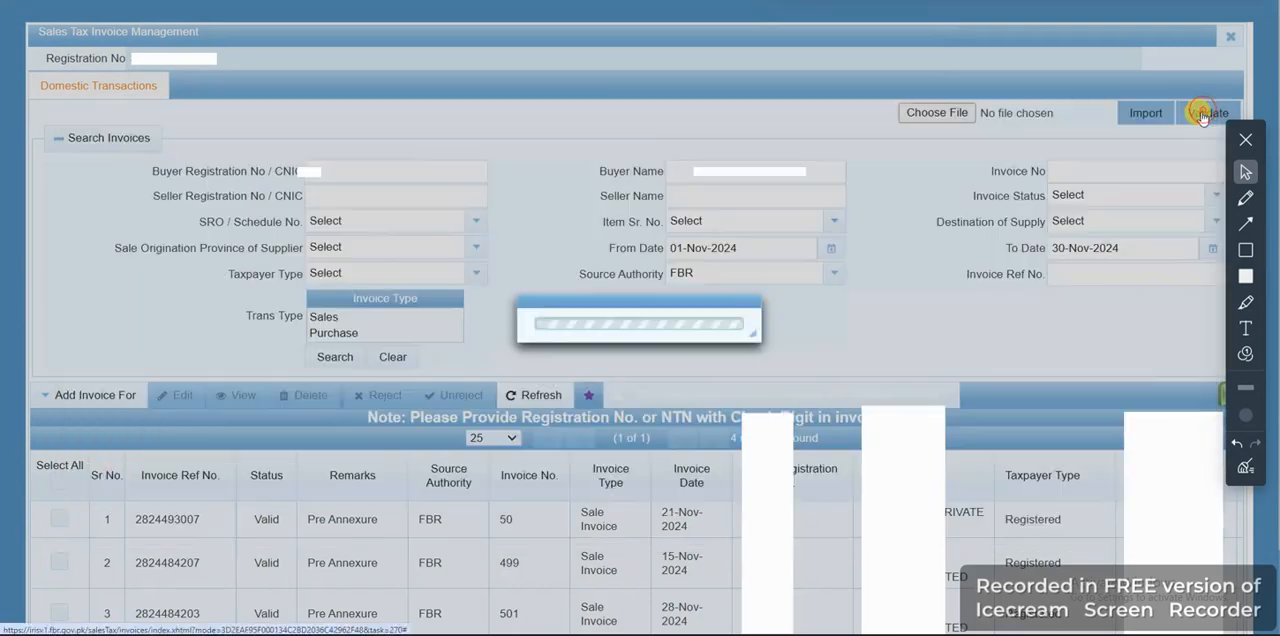
Review the recorded sales invoices in the invoice list, including their reference numbers, statuses and dates
scroll(617, 437, "down", 1)
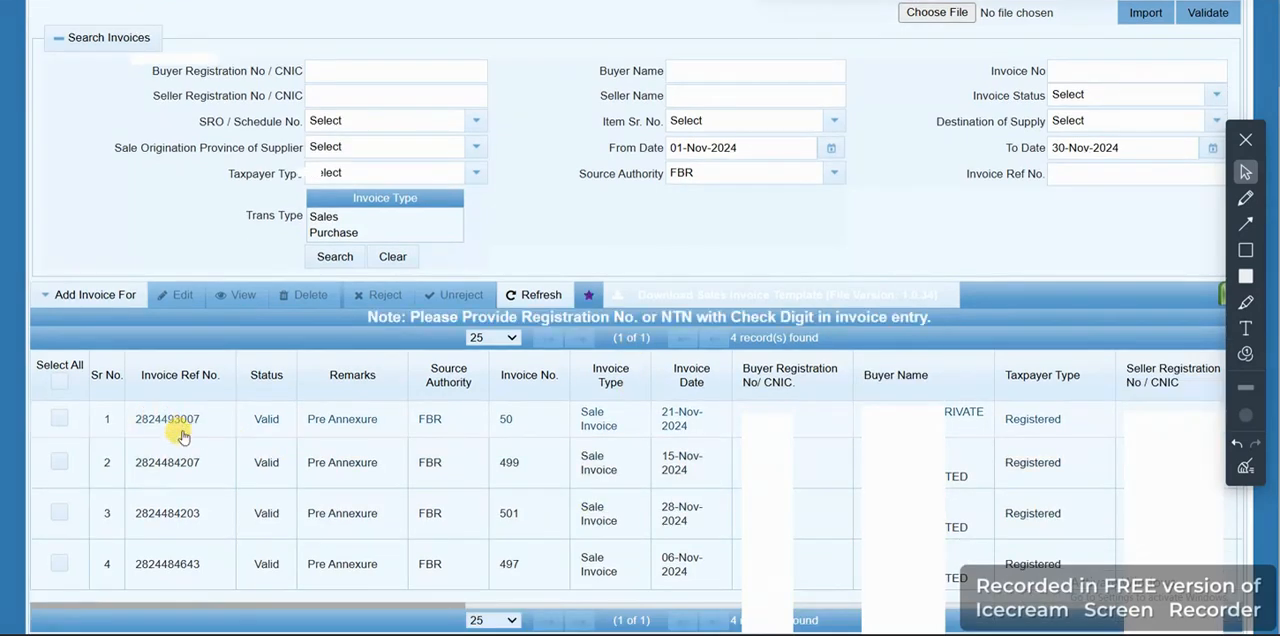
left_click(165, 461)
left_click(180, 516)
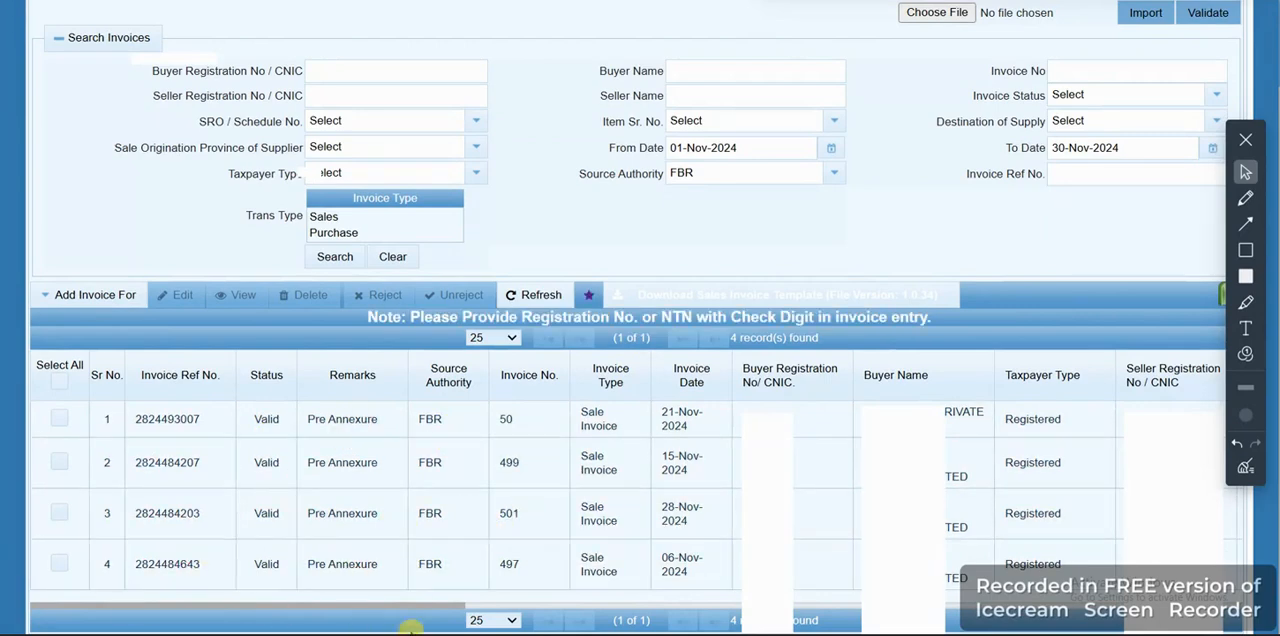
left_click(492, 620)
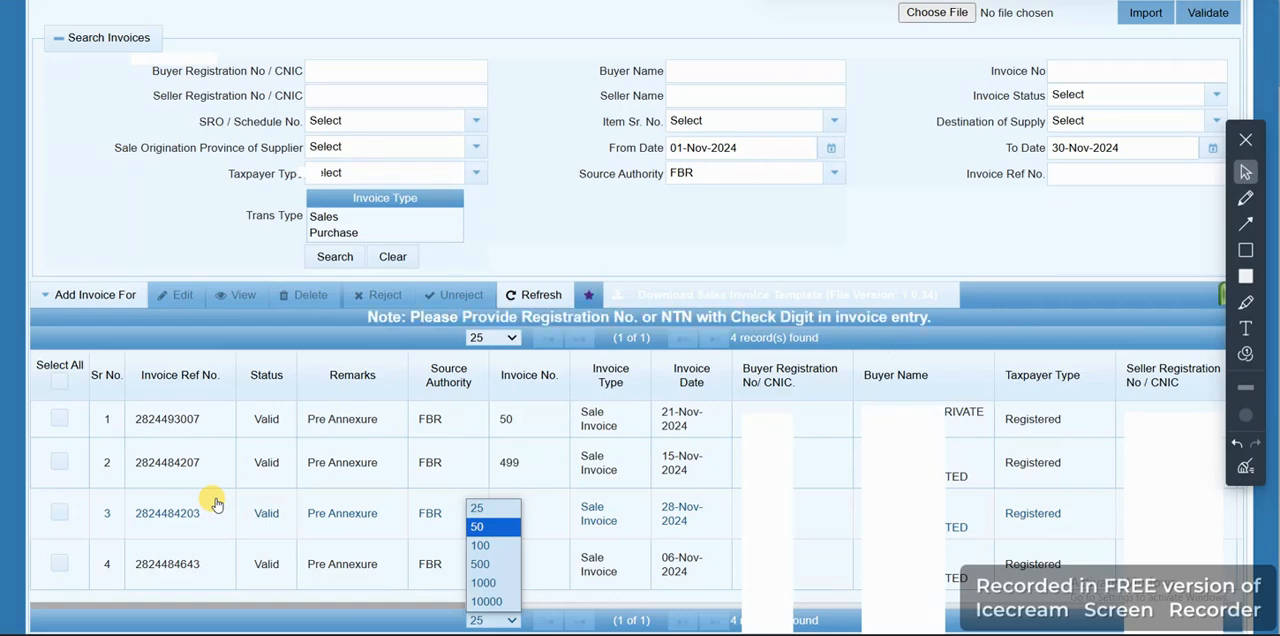
left_click(156, 229)
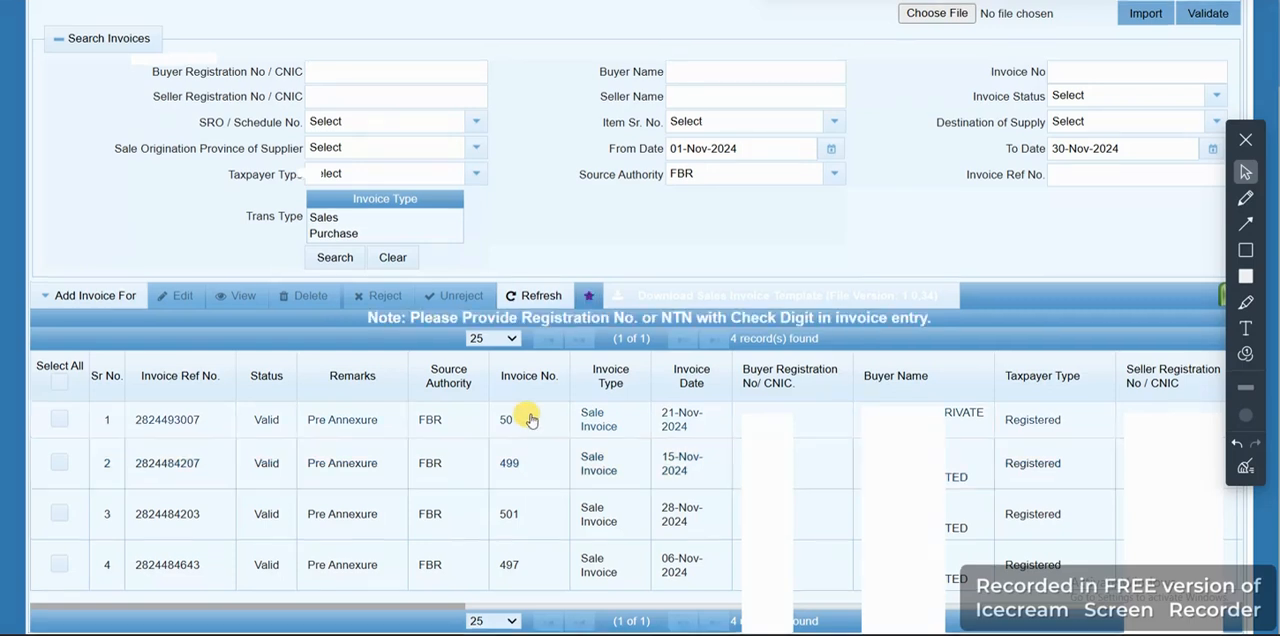
Start another FBR sales invoice with the next buyer's registration number and the invoice type Sale Invoice
scroll(523, 410, "up", 1)
left_click(80, 388)
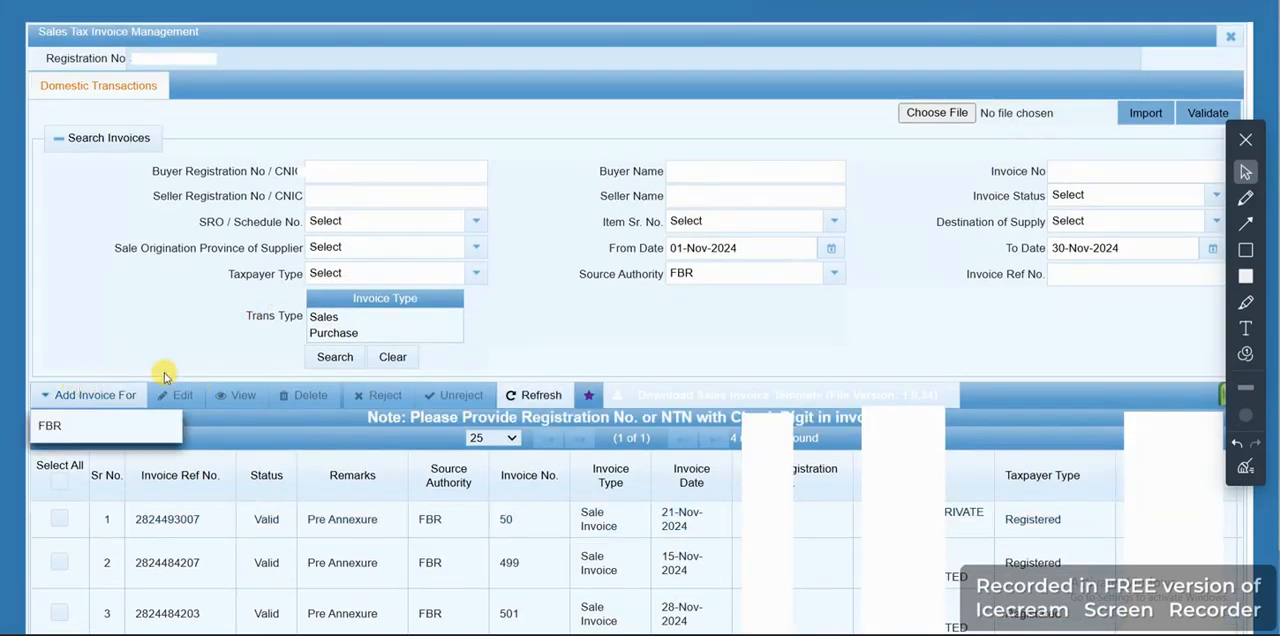
left_click(106, 426)
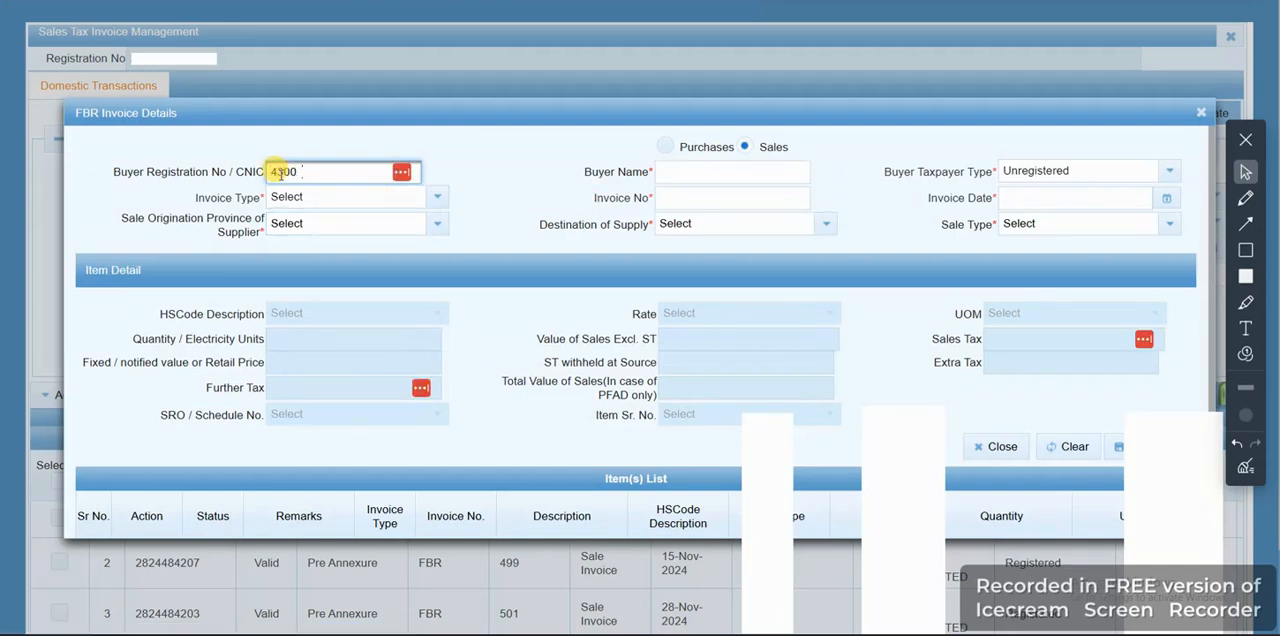
left_click(531, 147)
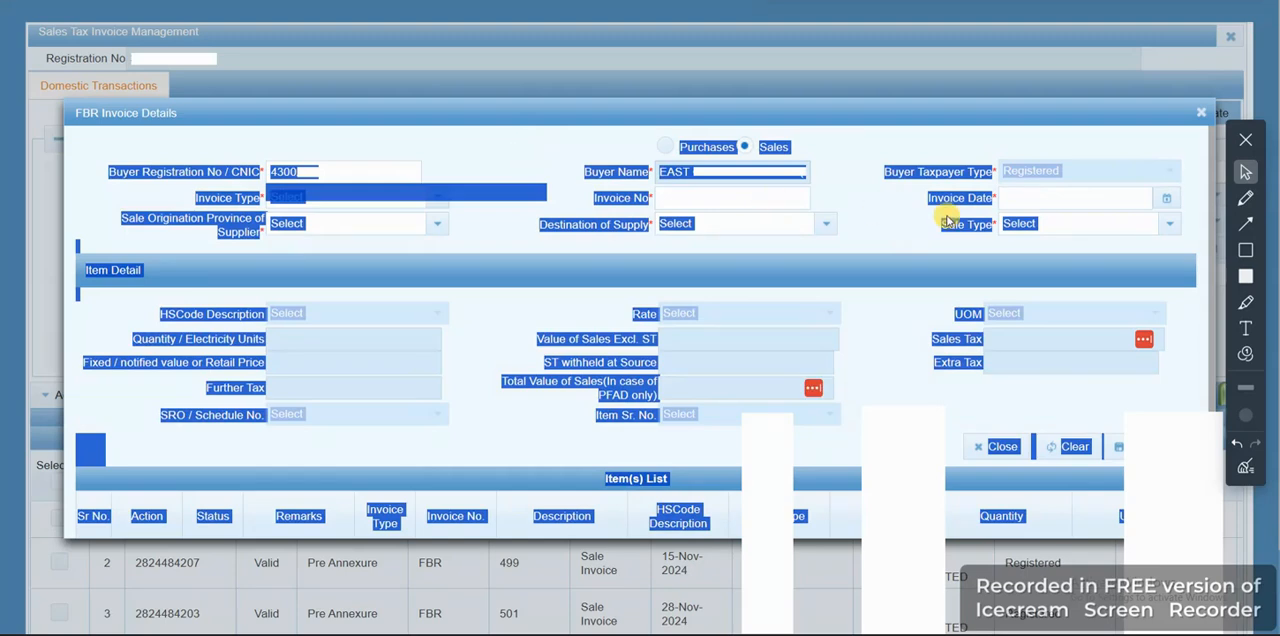
left_click(1044, 194)
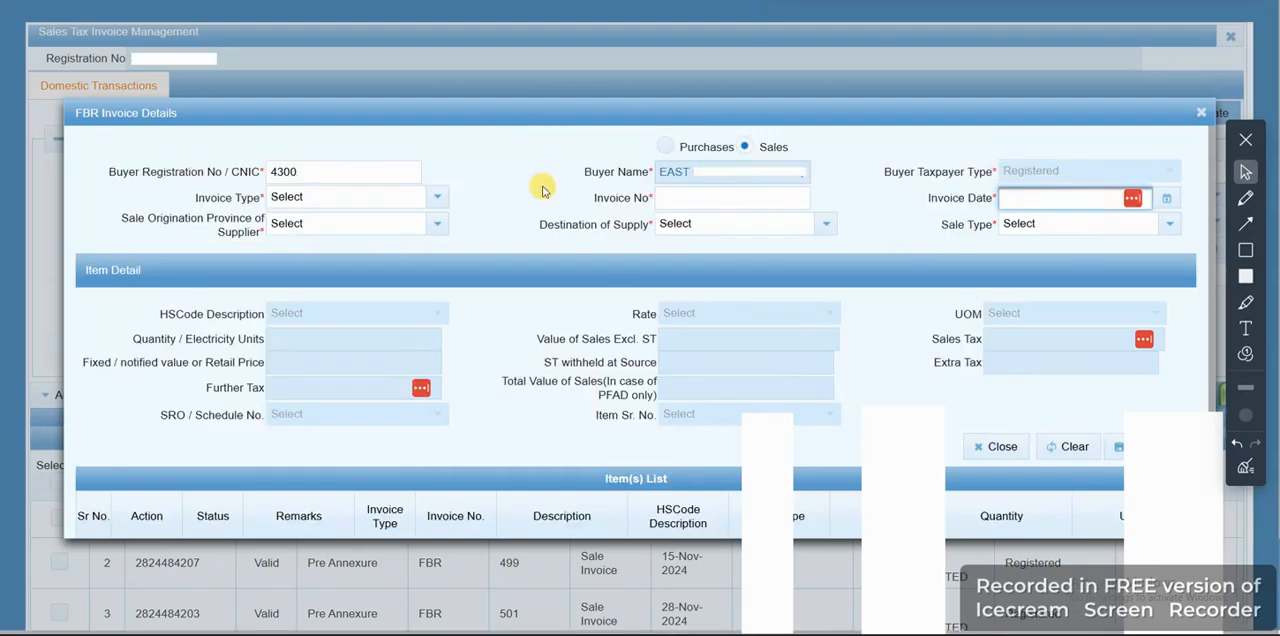
left_click(445, 197)
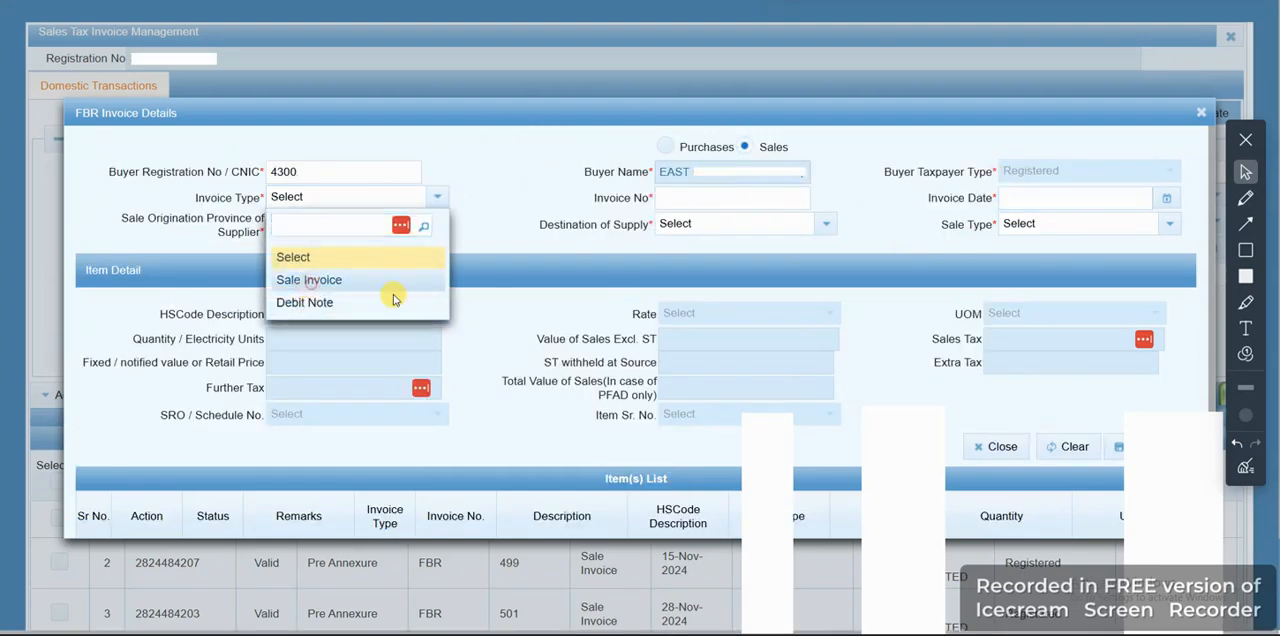
left_click(308, 278)
Enter invoice number 500 and set the invoice date to 15-11-2024
left_click(689, 200)
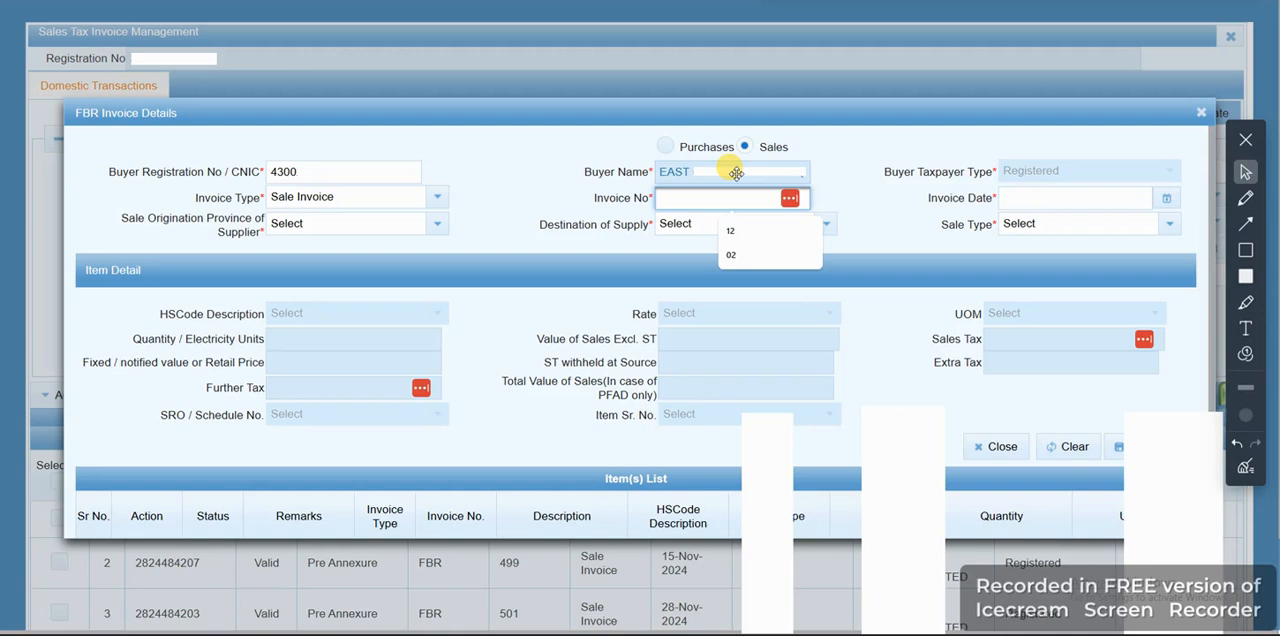
type("500")
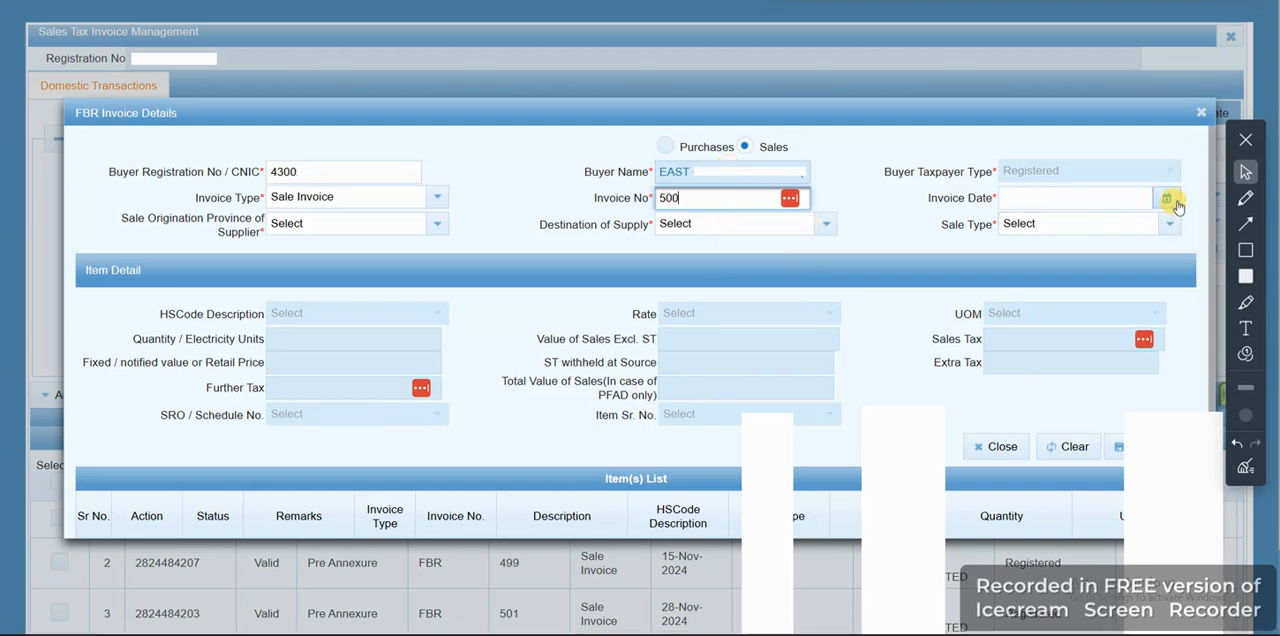
left_click(1172, 201)
left_click(1060, 225)
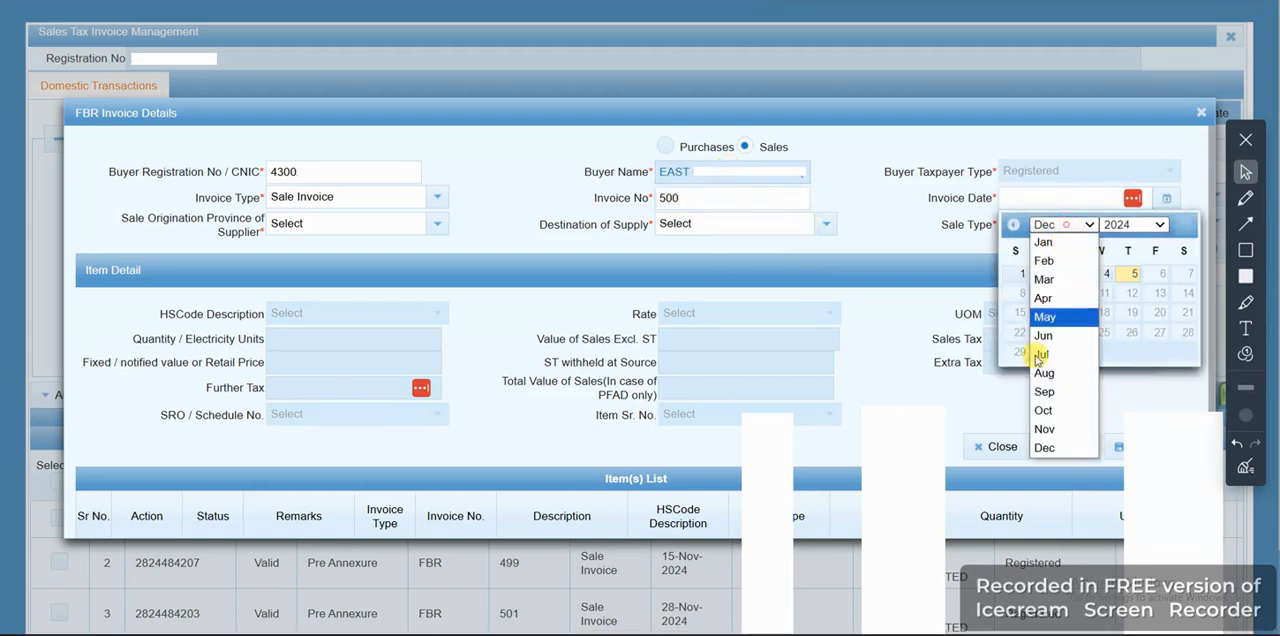
left_click(1040, 429)
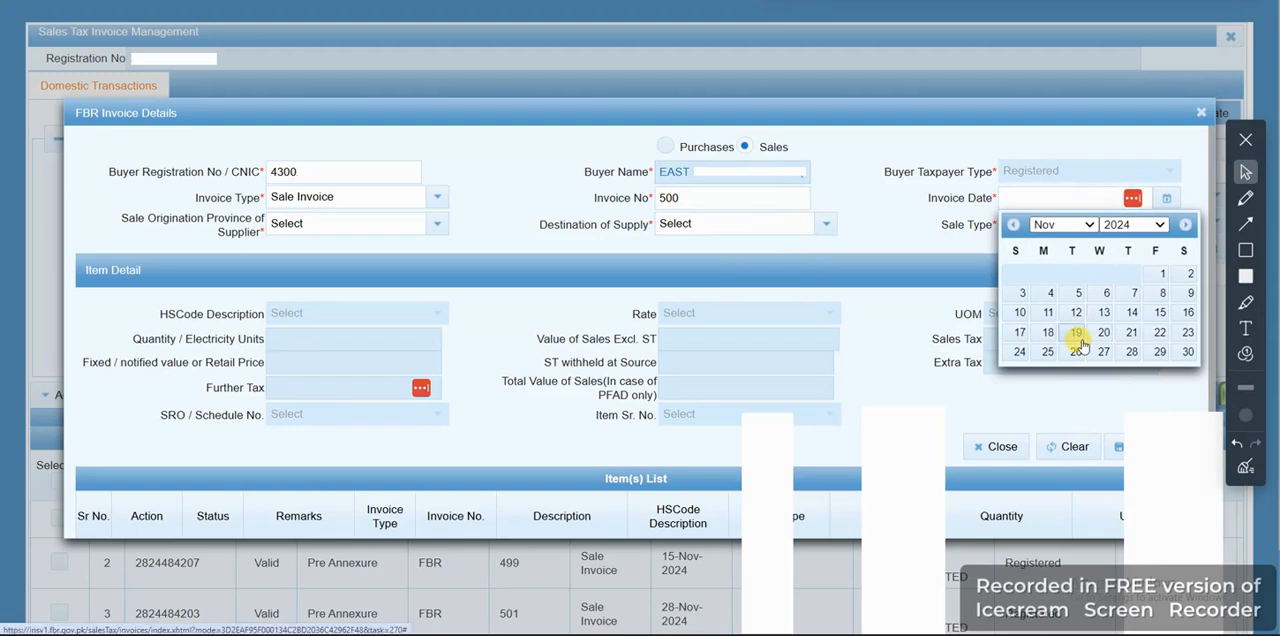
left_click(1158, 314)
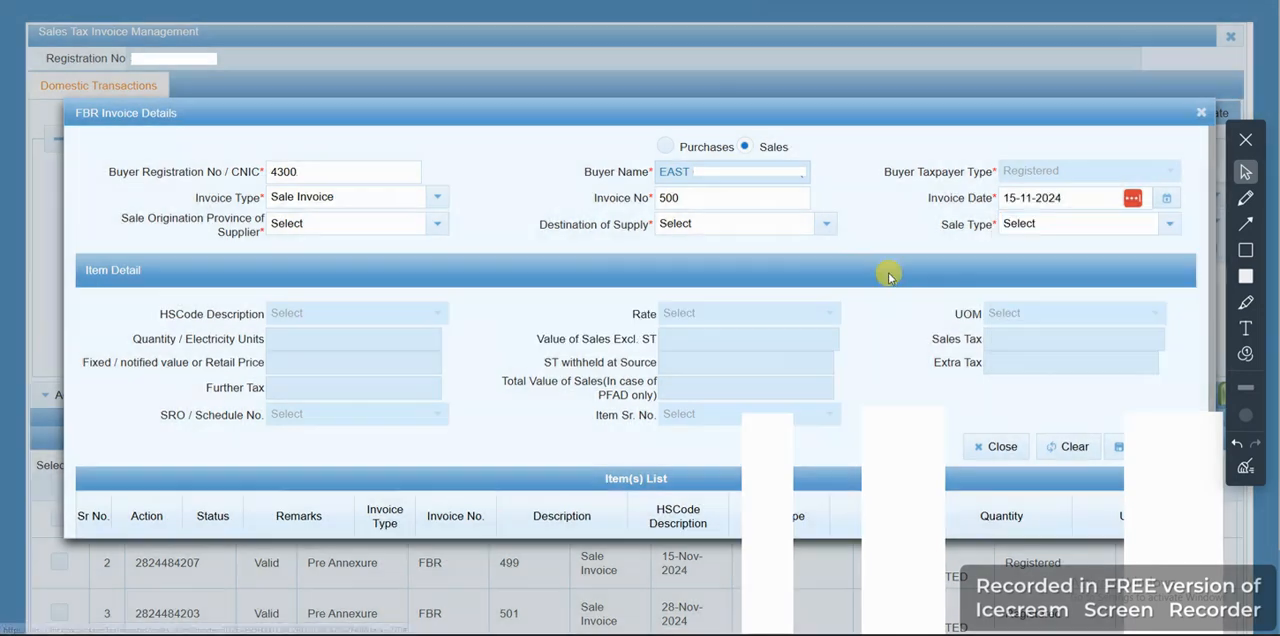
Set the supplier's origination province and the destination of supply to PUNJAB, and the sale type to Goods at standard rate (default)
left_click(437, 224)
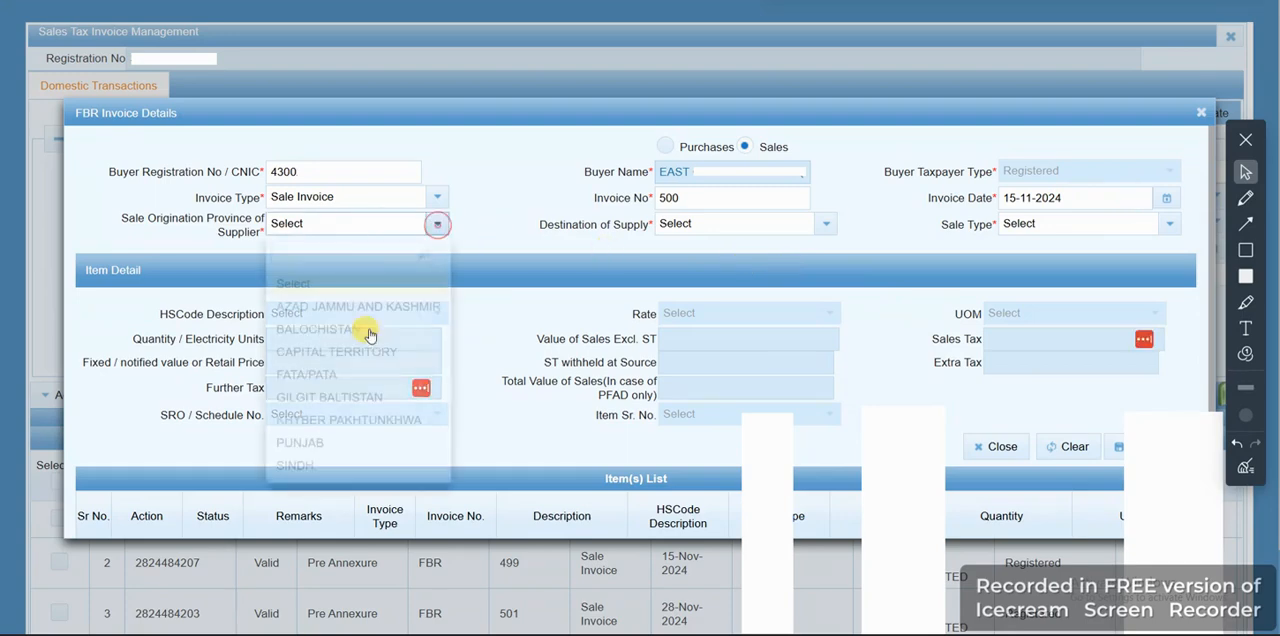
left_click(297, 442)
left_click(828, 225)
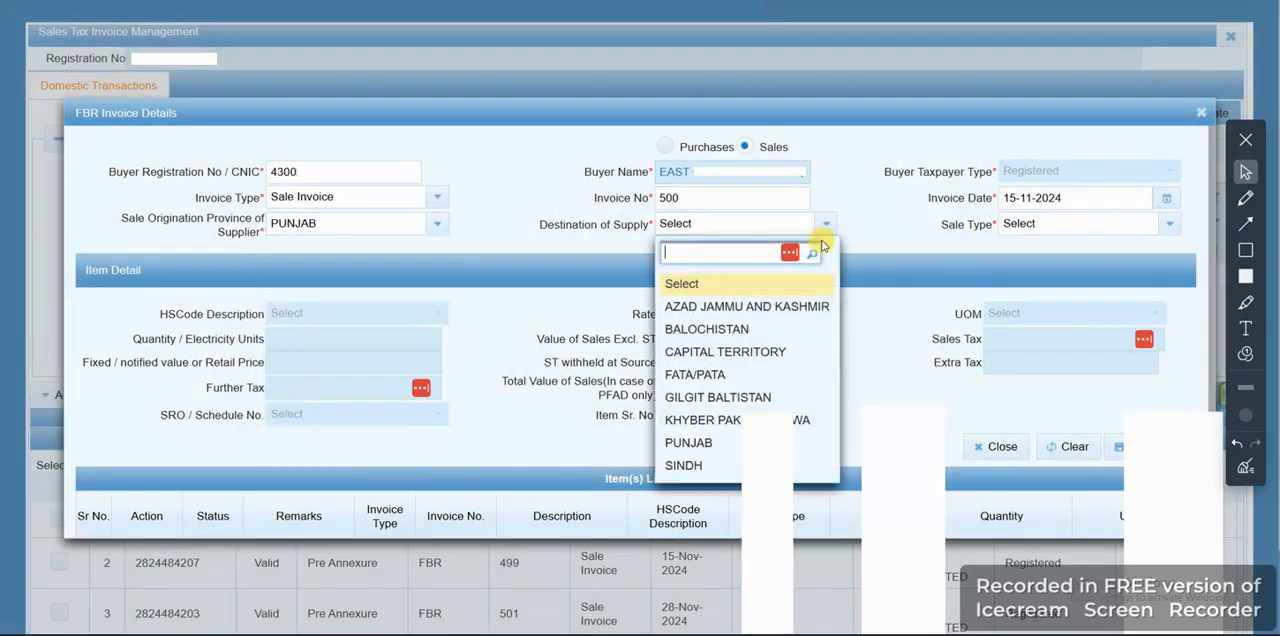
left_click(705, 442)
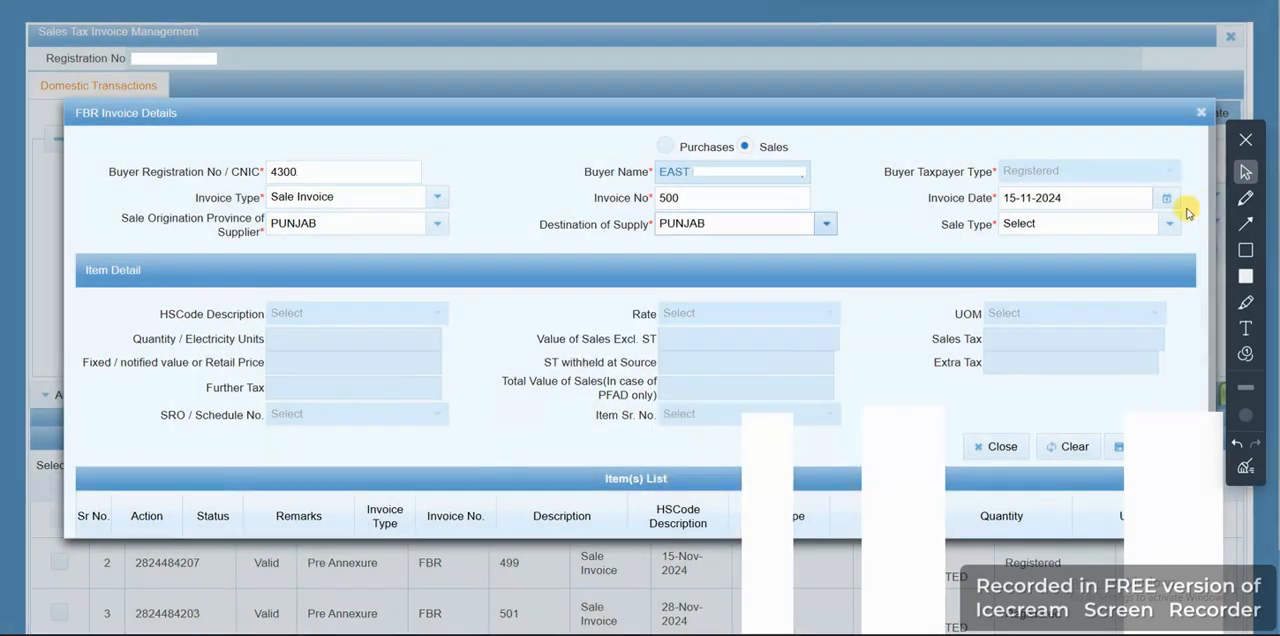
left_click(1168, 224)
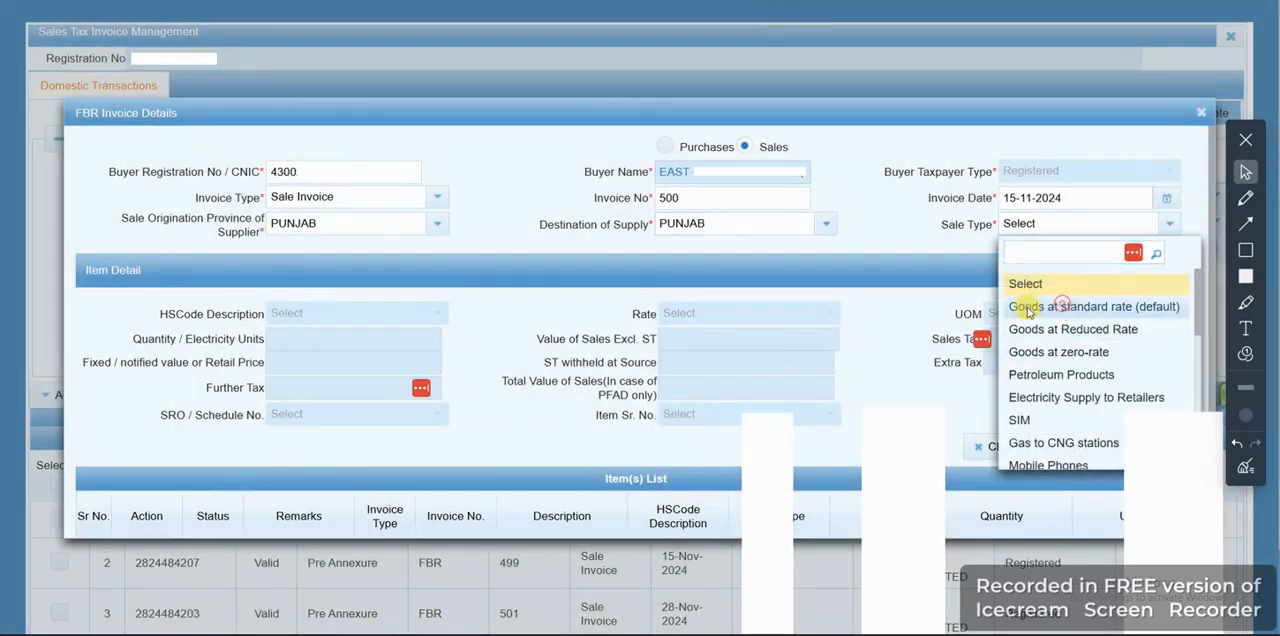
left_click(1040, 306)
Choose HS code 3919 (self-adhesive plates, sheets, film) and the UOM Numbers, pieces, units for invoice 500's item
left_click(297, 314)
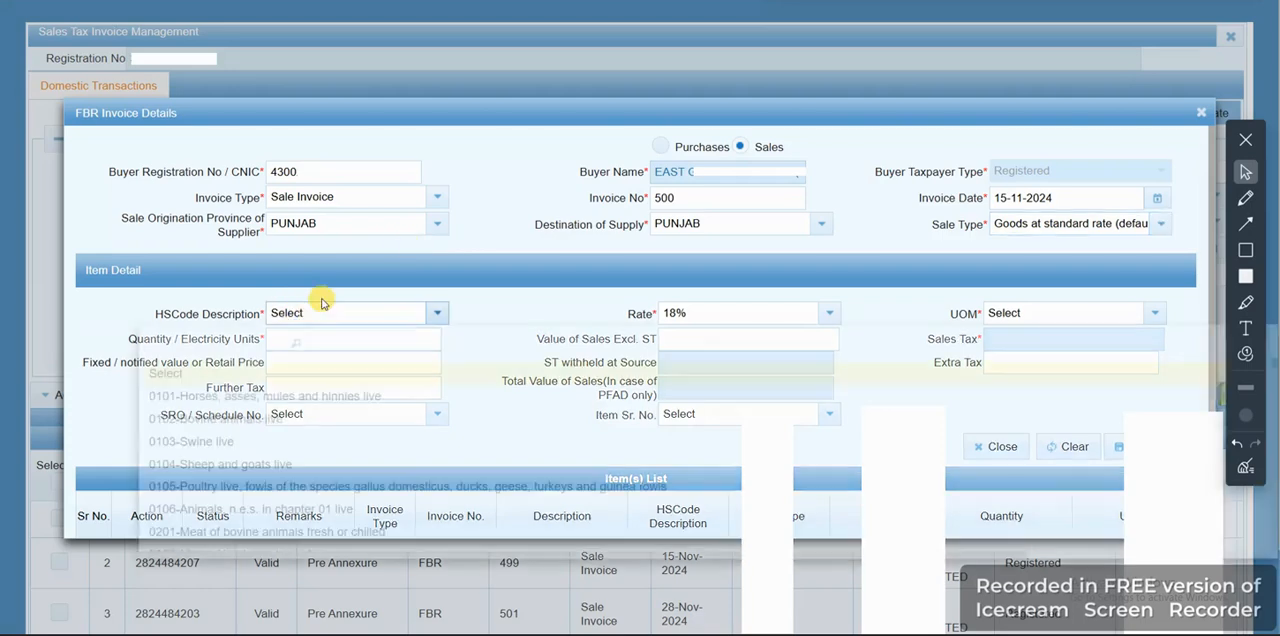
type("3919")
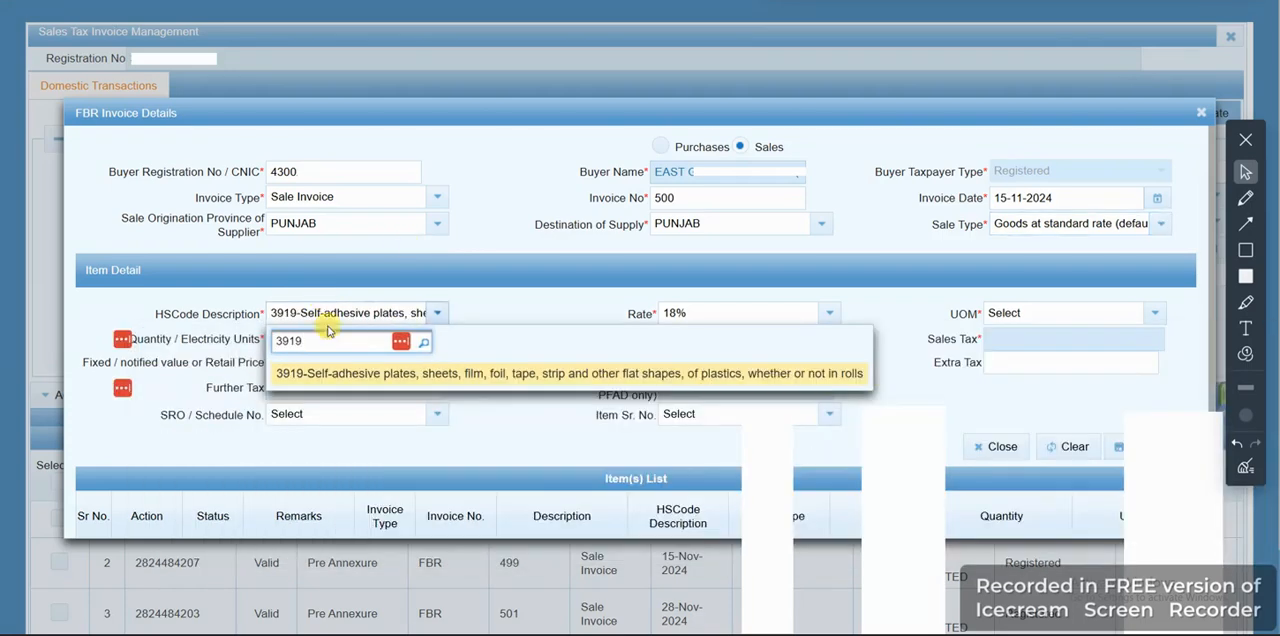
left_click(357, 380)
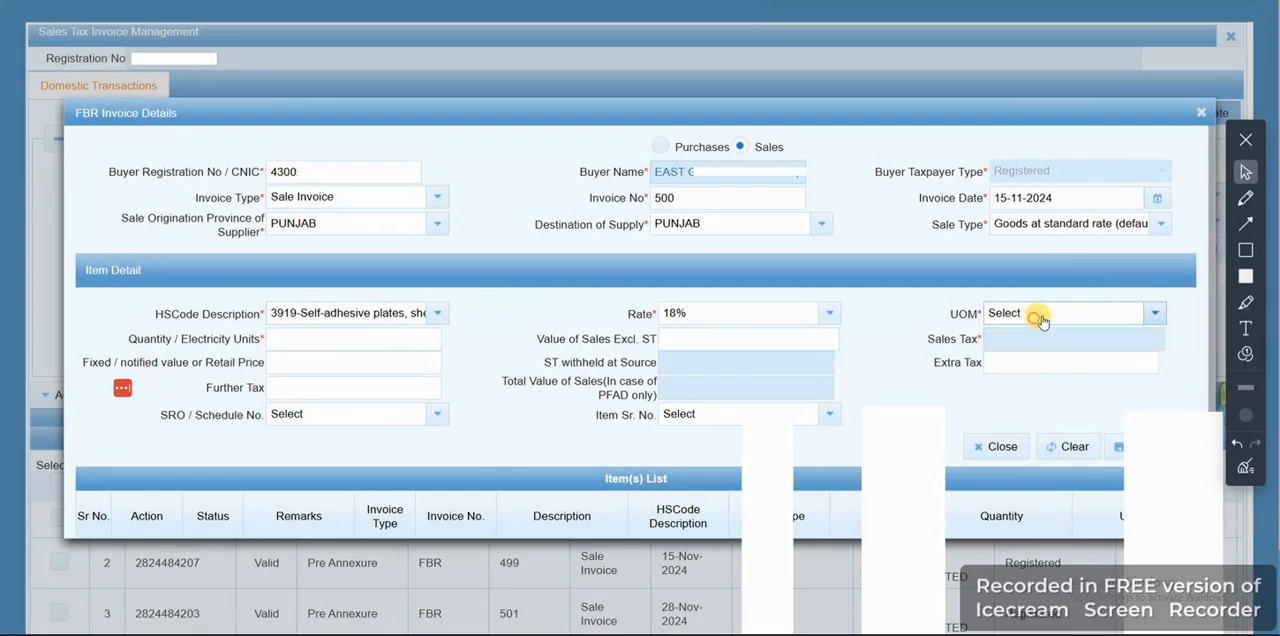
left_click(1033, 316)
type("pi")
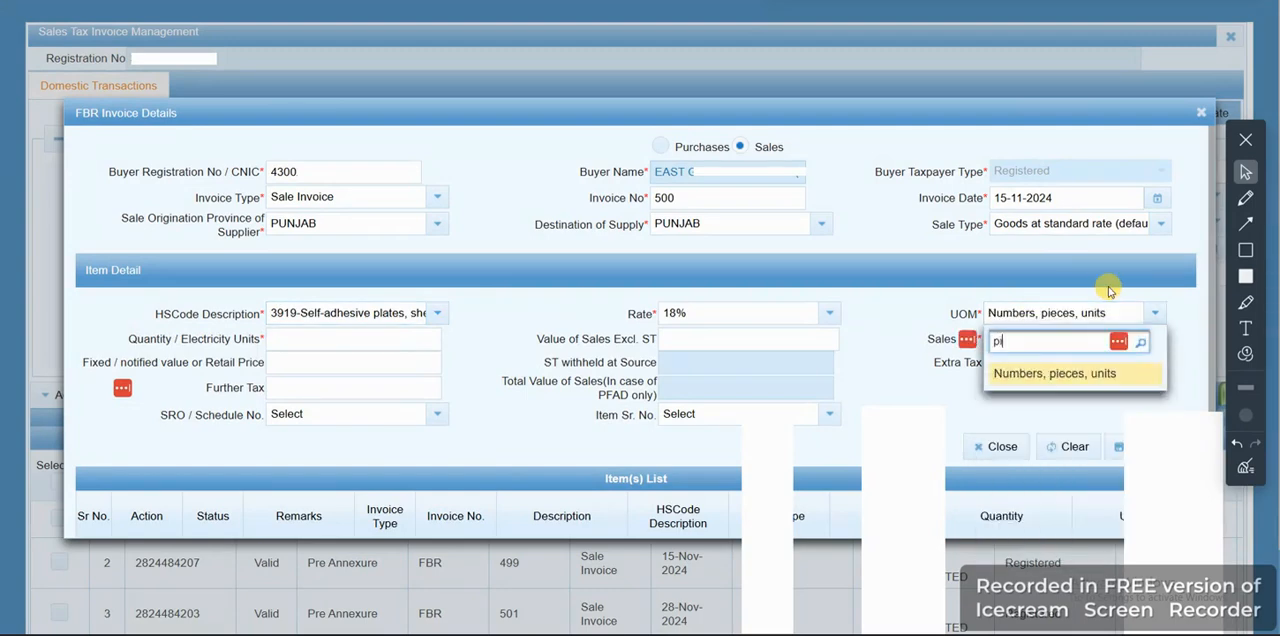
left_click(1068, 370)
Enter a quantity of 420 and a sales value excluding ST of 47,880 for invoice 500's item
left_click(280, 341)
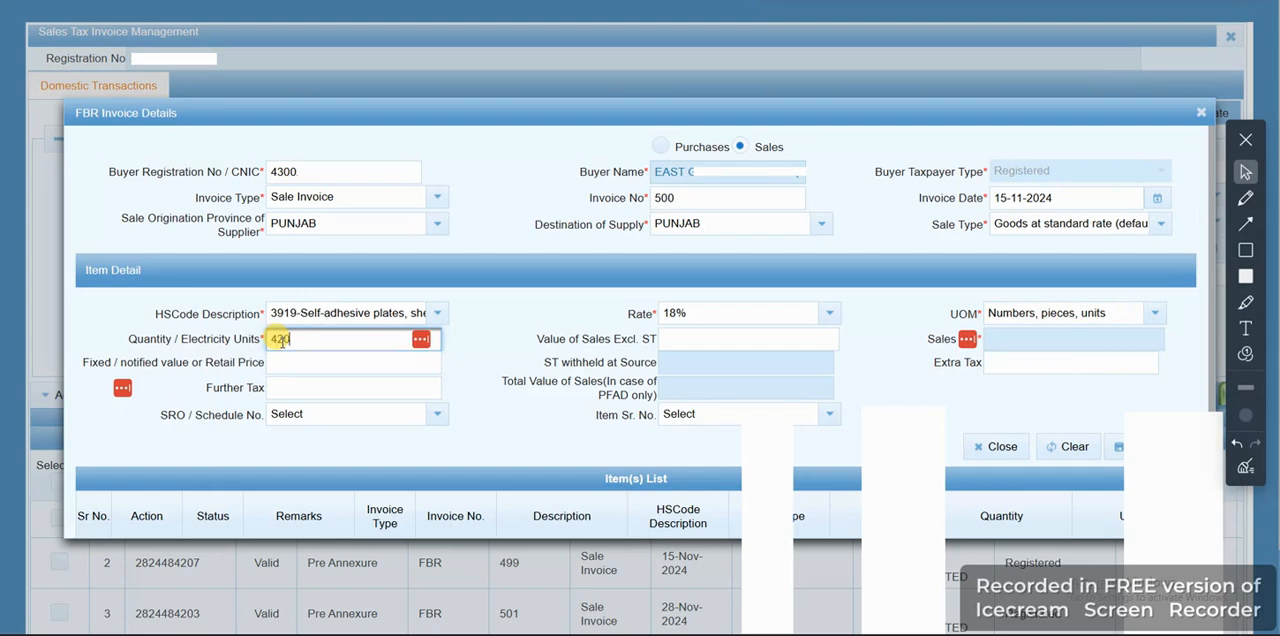
left_click(457, 368)
left_click(685, 343)
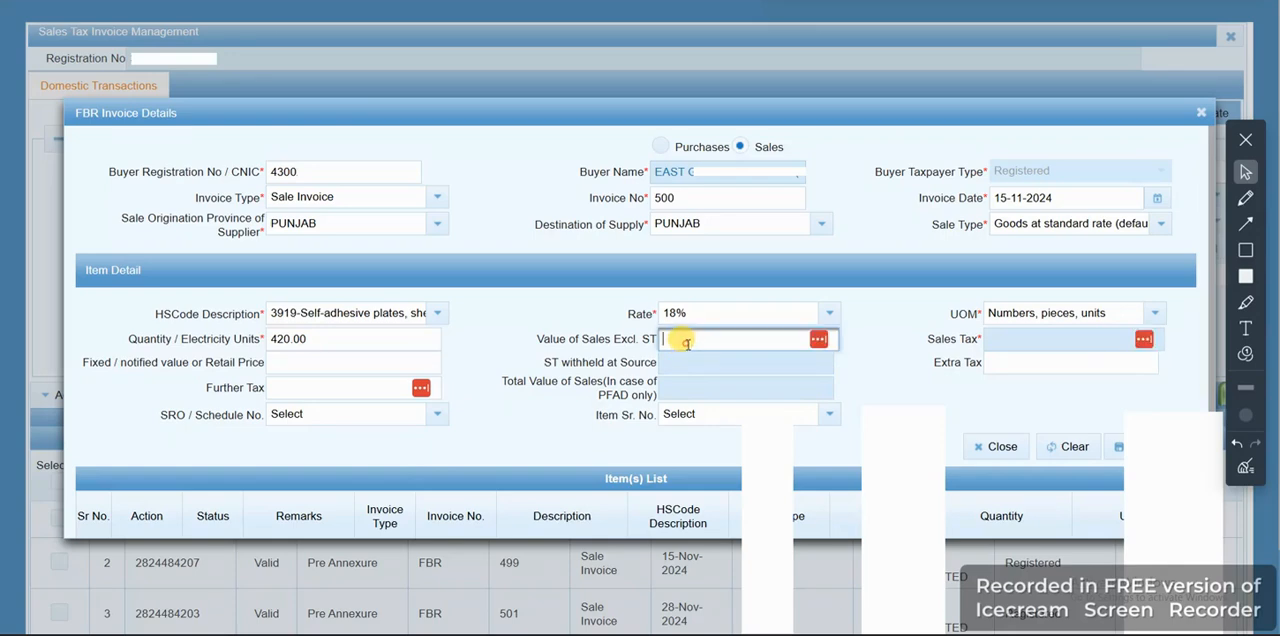
type("4")
type("7,88")
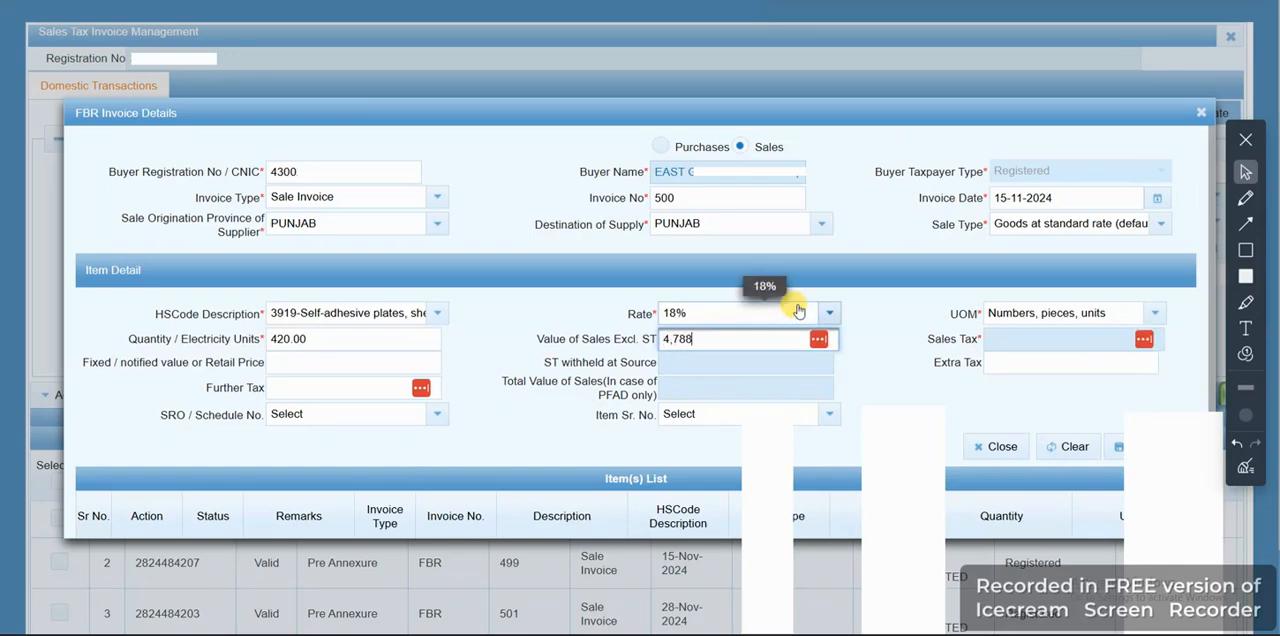
type("0")
left_click_drag(908, 362, 896, 352)
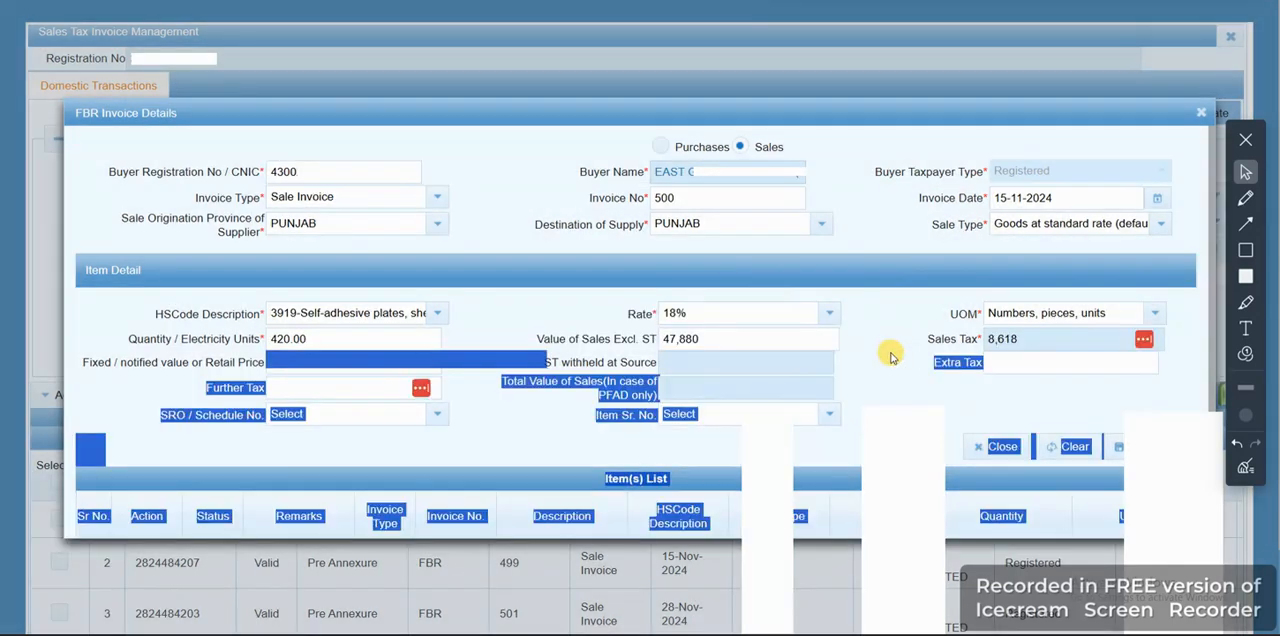
Save invoice 500's item, close the invoice form and check the entry in the invoice list
left_click(1060, 430)
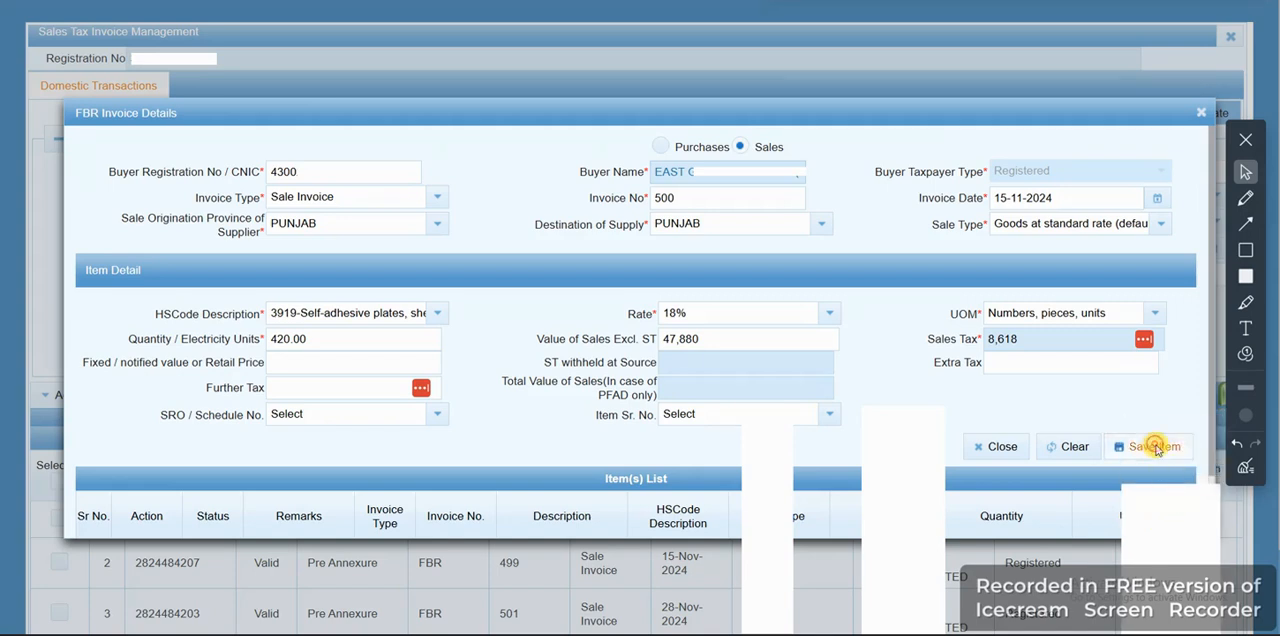
left_click(1150, 447)
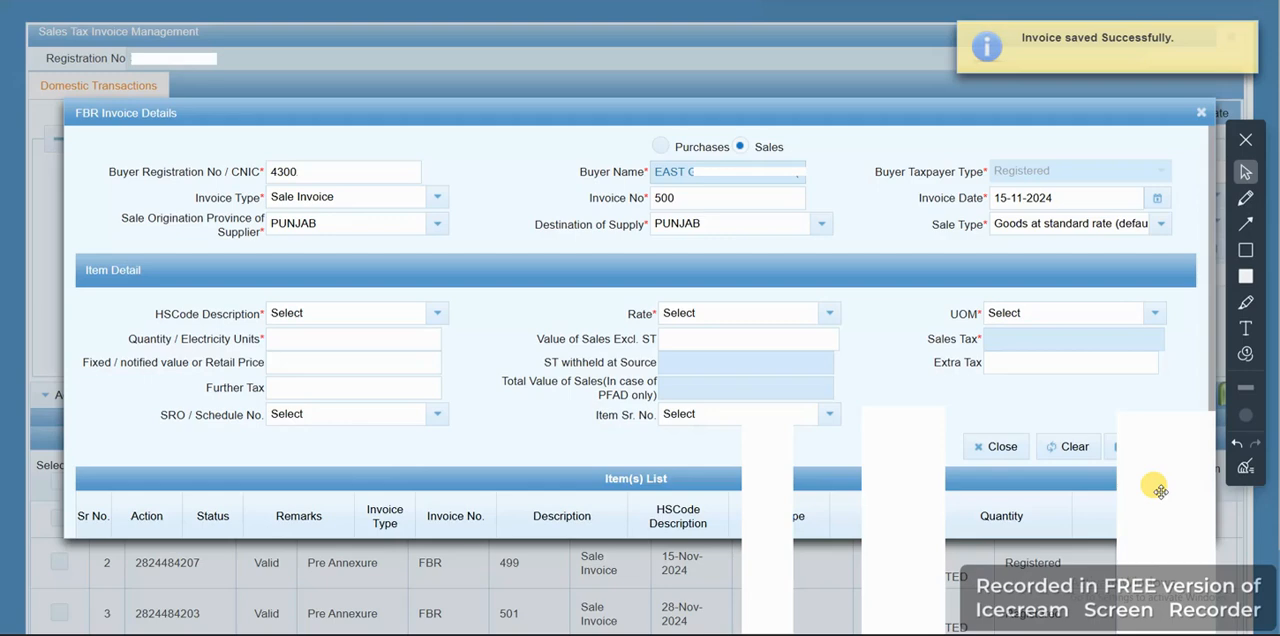
left_click(1199, 113)
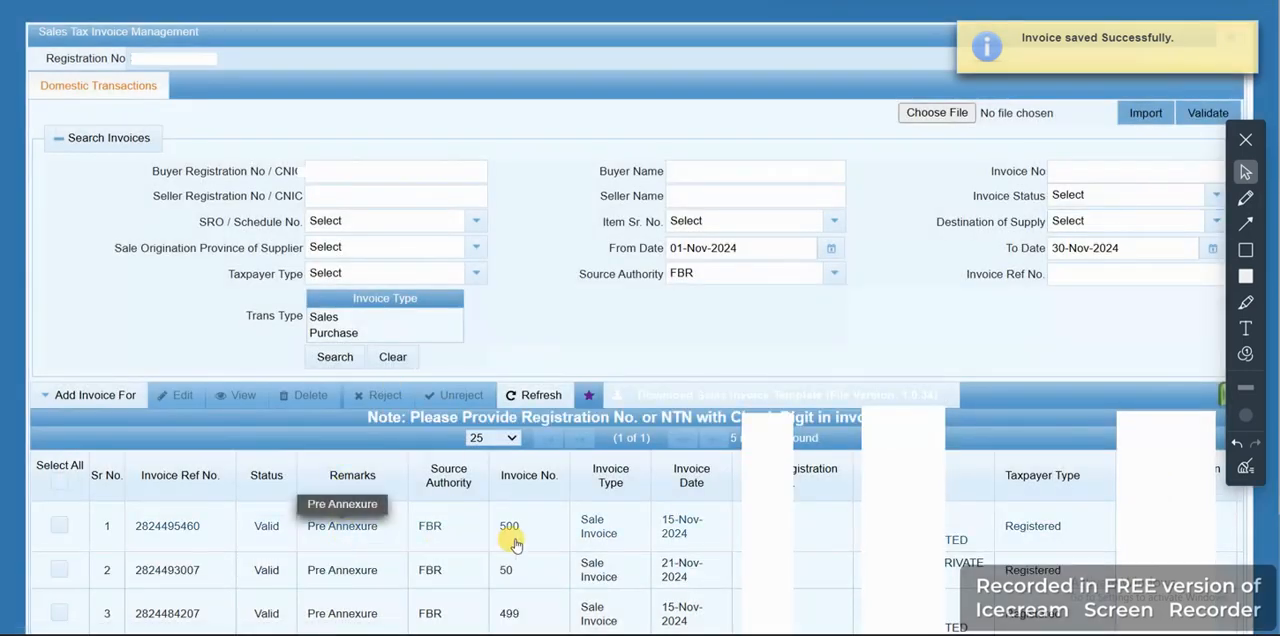
scroll(520, 525, "down", 1)
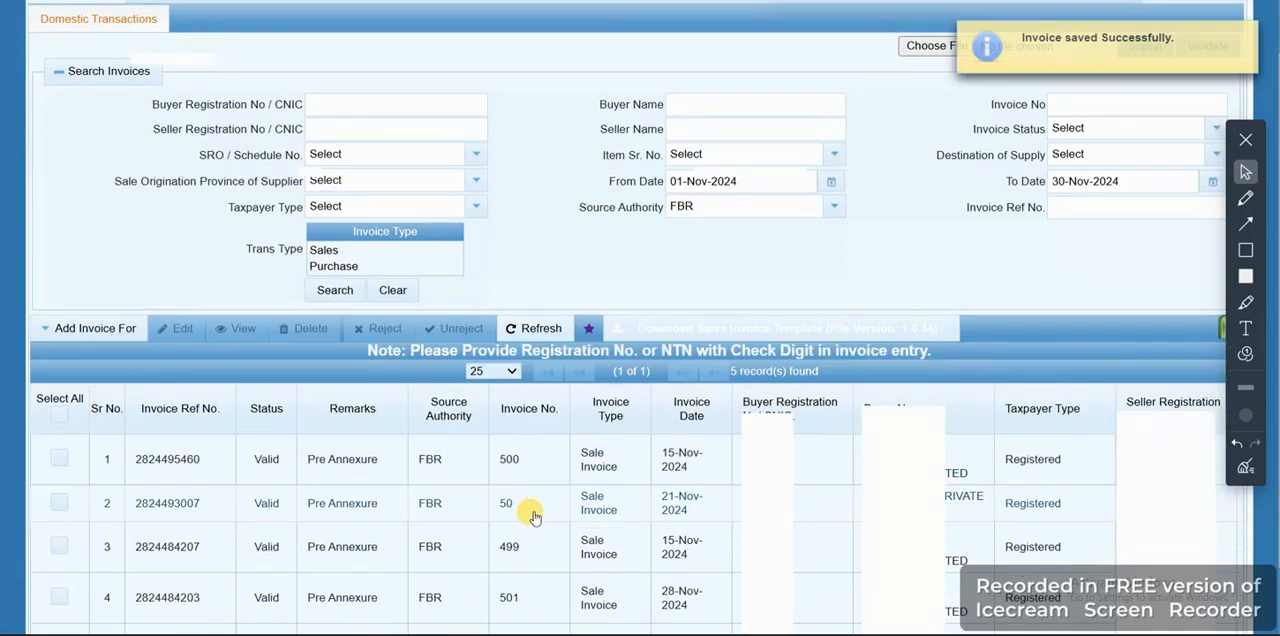
scroll(534, 519, "down", 1)
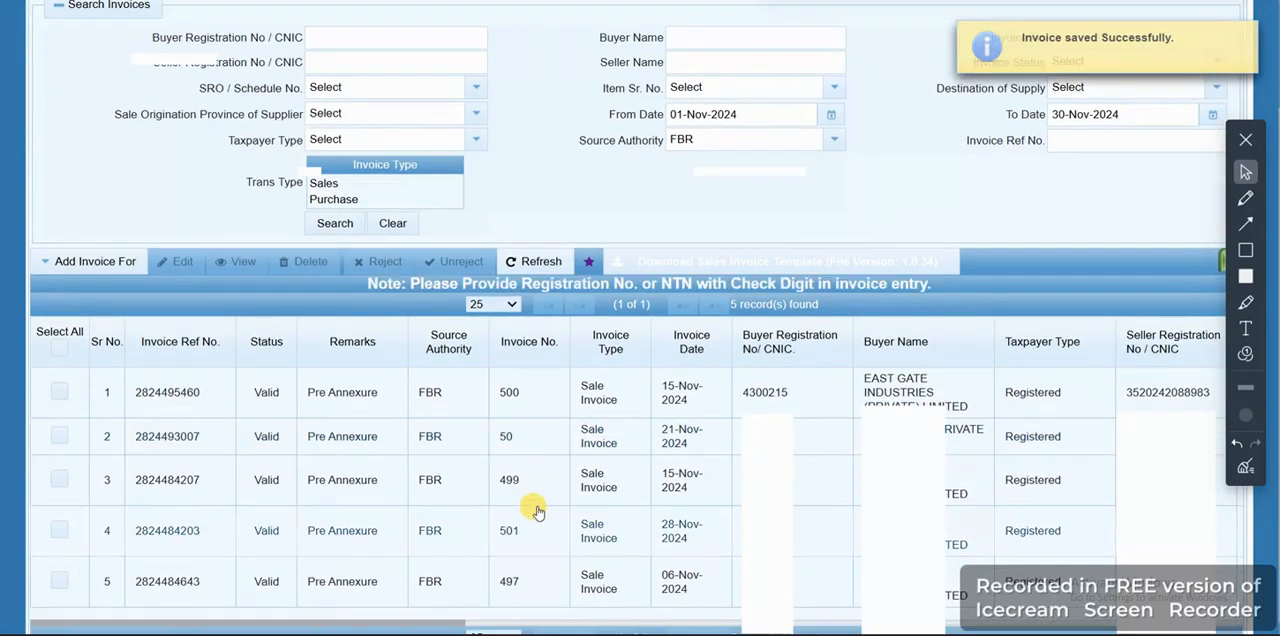
scroll(538, 512, "up", 1)
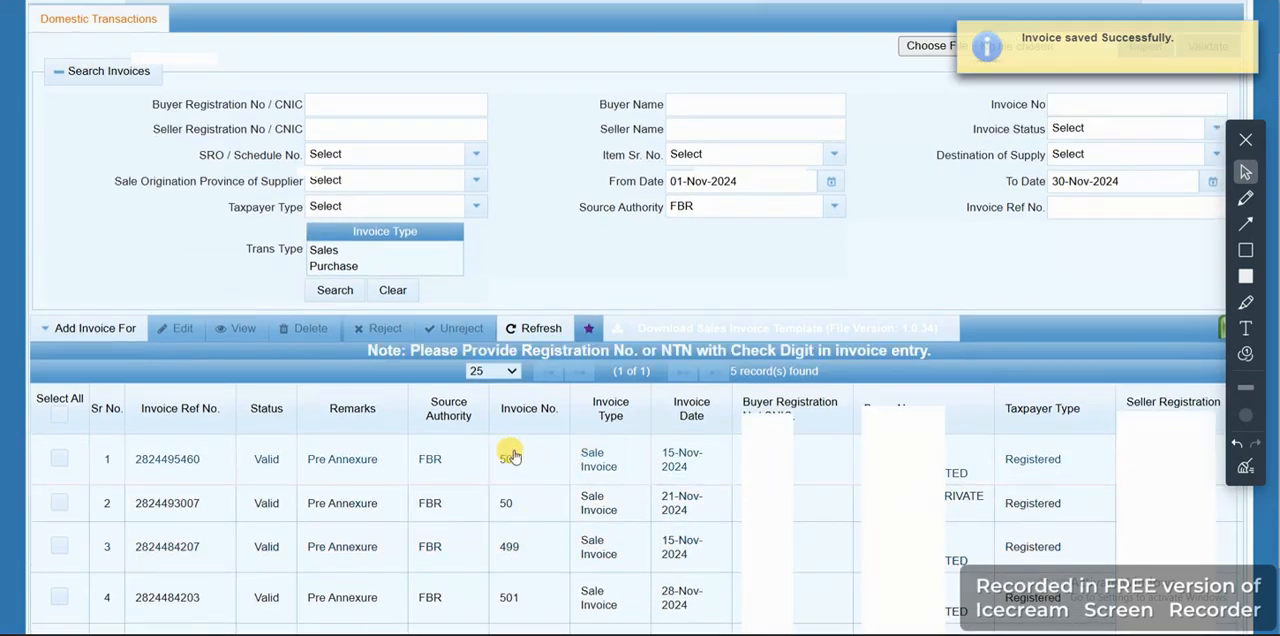